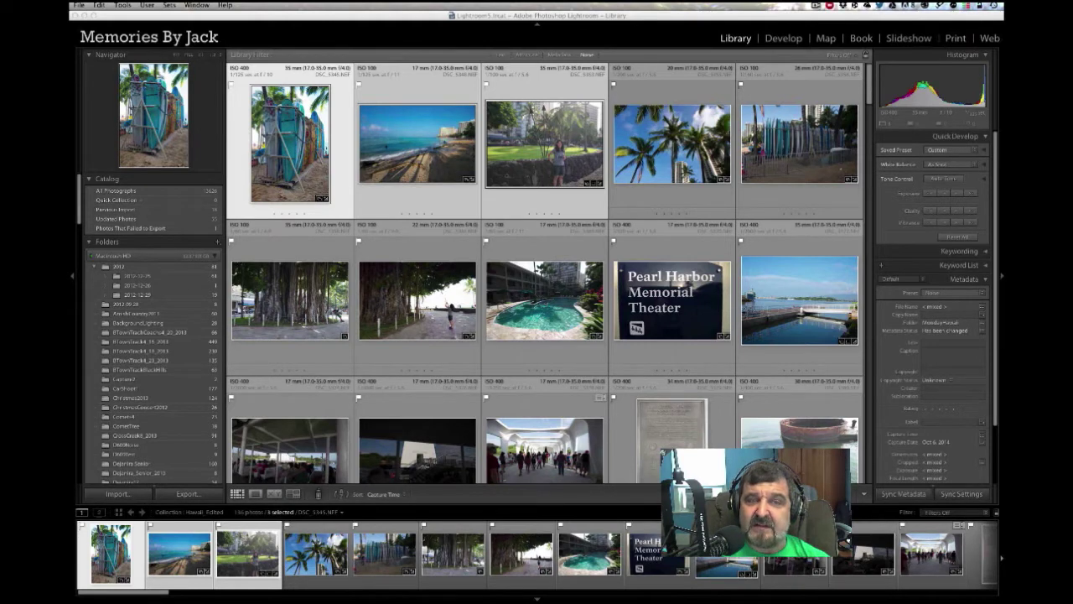
# Select only the sandy beach shoreline photo, then add the palm trees, nearby surfboard rack, Pearl Harbor sign and swimming pool photos.
pyautogui.click(417, 306)
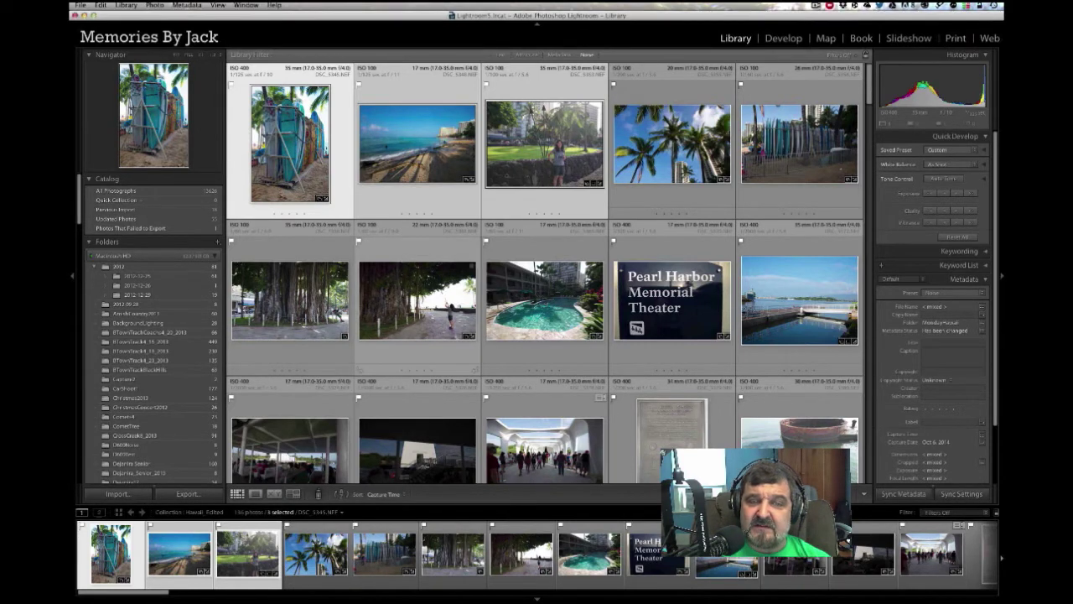
pyautogui.click(418, 198)
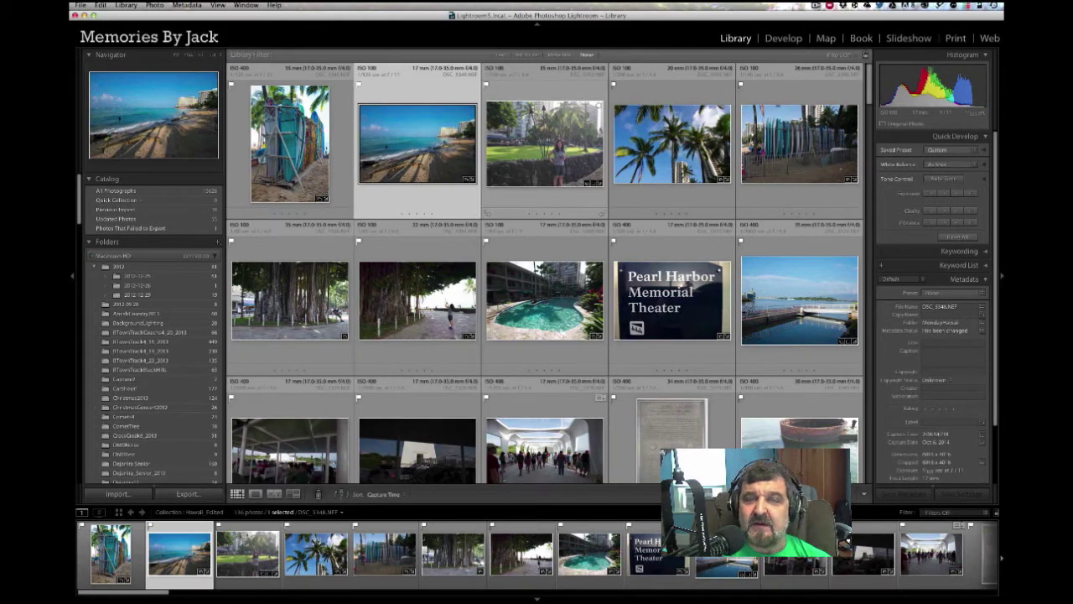
pyautogui.keyDown('super'); pyautogui.click(672, 144); pyautogui.keyUp('super')
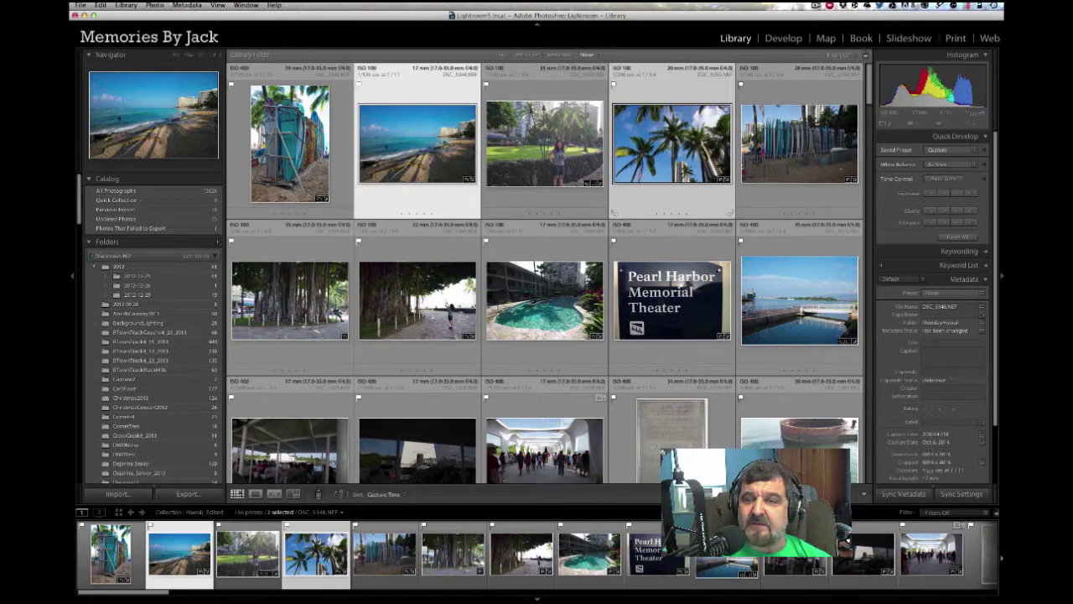
pyautogui.keyDown('super'); pyautogui.click(800, 144); pyautogui.keyUp('super')
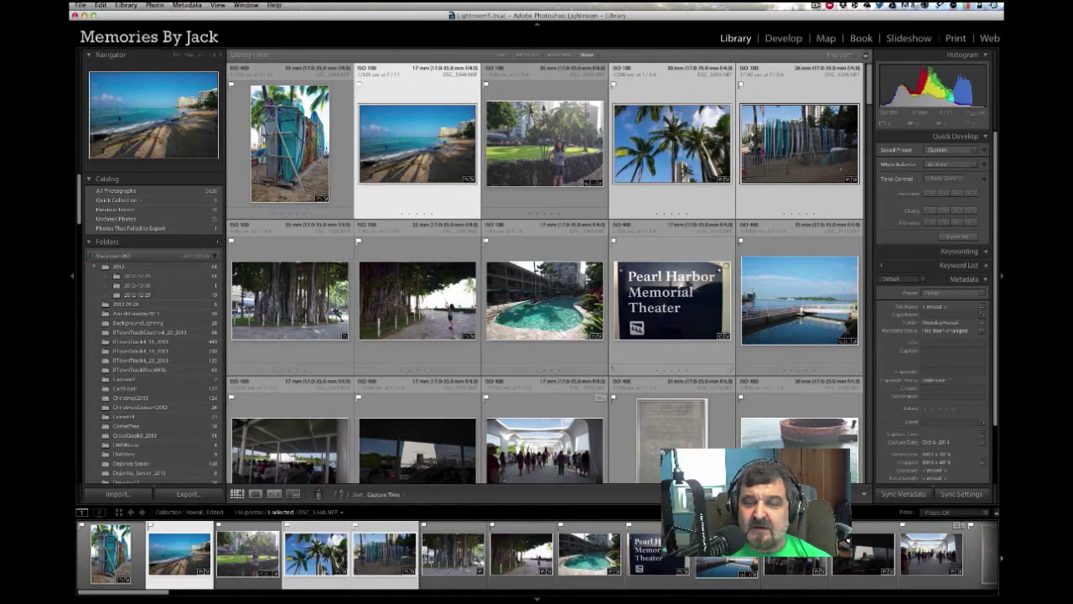
pyautogui.keyDown('super'); pyautogui.click(671, 299); pyautogui.keyUp('super')
pyautogui.keyDown('super'); pyautogui.click(544, 299); pyautogui.keyUp('super')
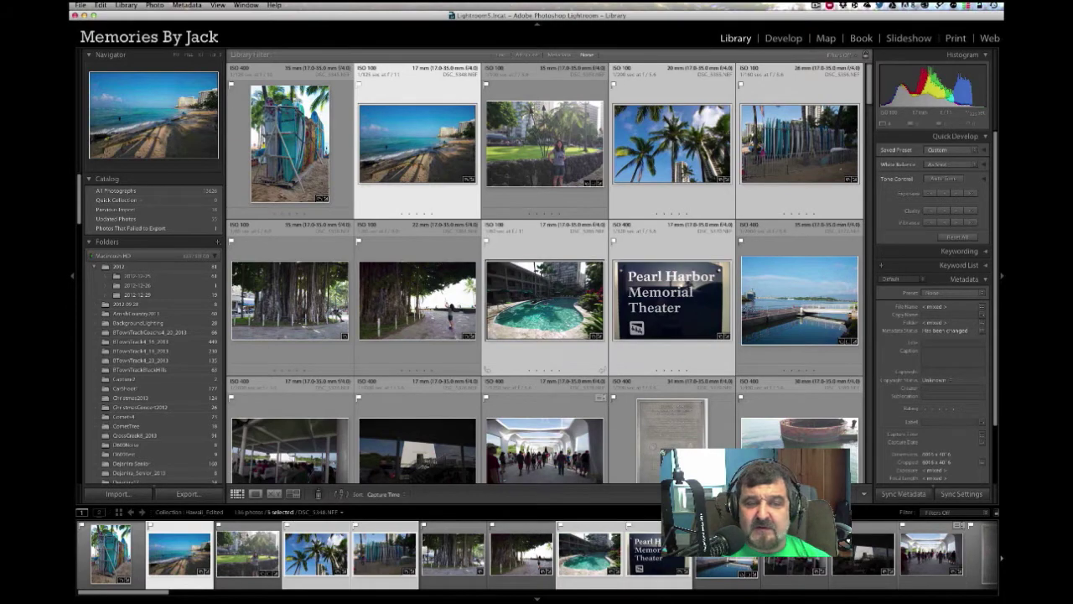
# Add the first photo of the couple by the harbour, both gun photos and the two portraits inside the machinery room to the selection.
pyautogui.scroll(-5, 545, 272)
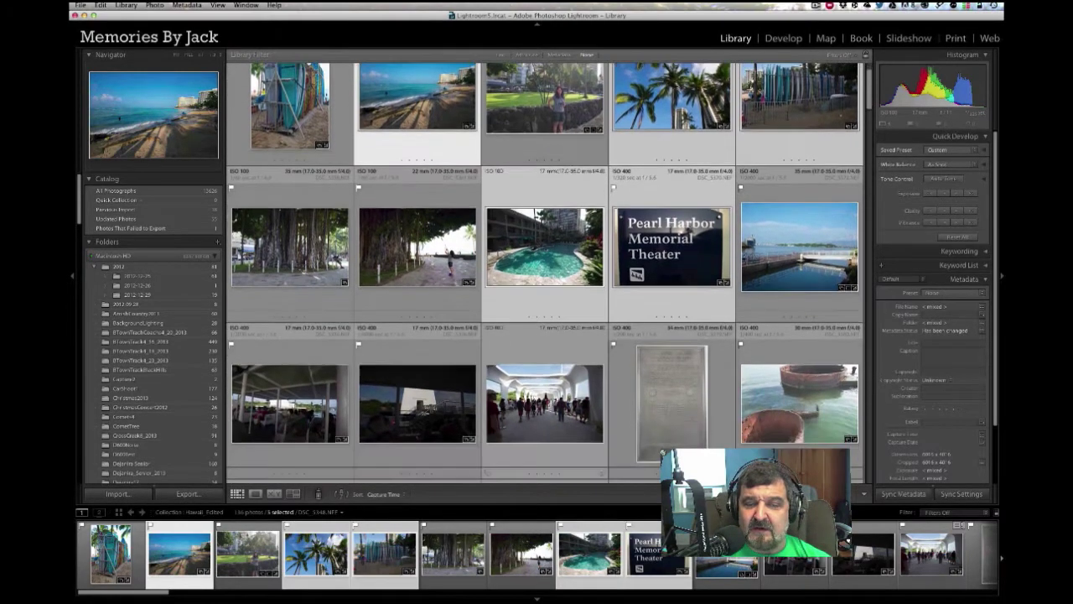
pyautogui.scroll(-10, 545, 272)
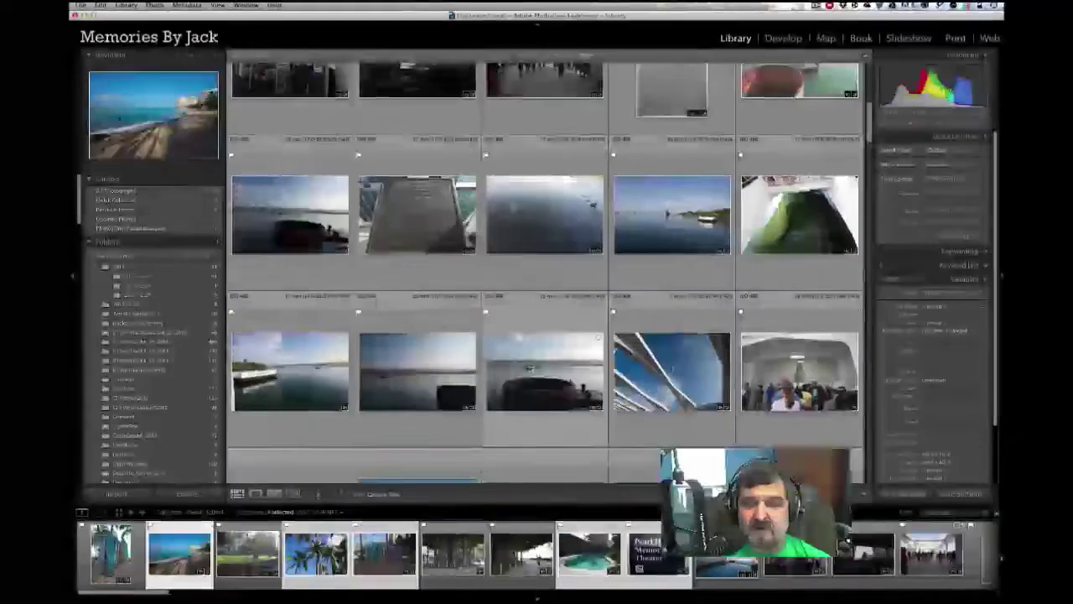
pyautogui.scroll(-5, 545, 272)
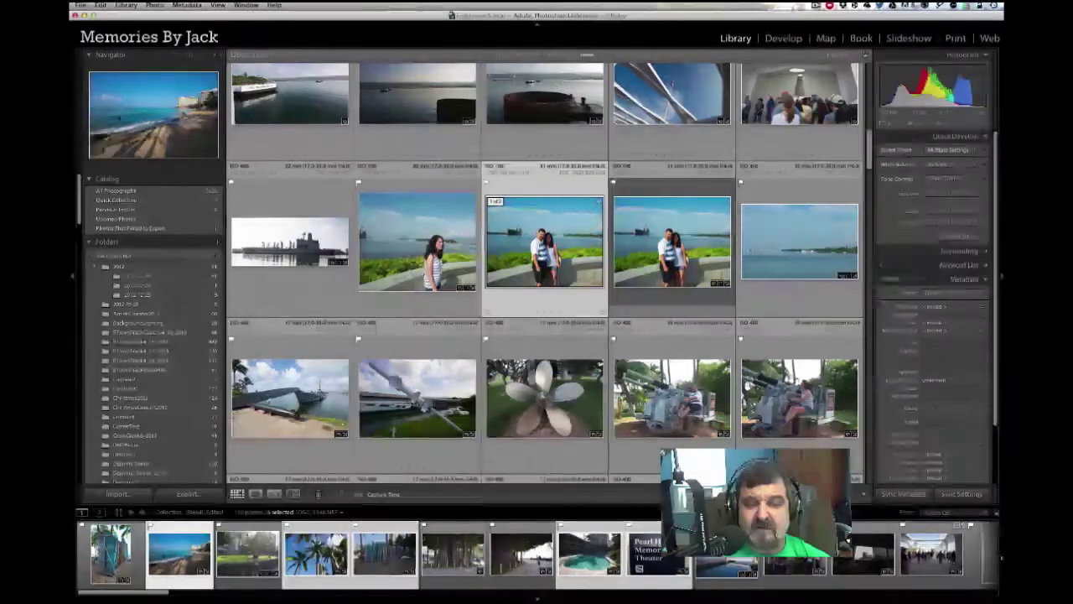
pyautogui.scroll(-5, 545, 272)
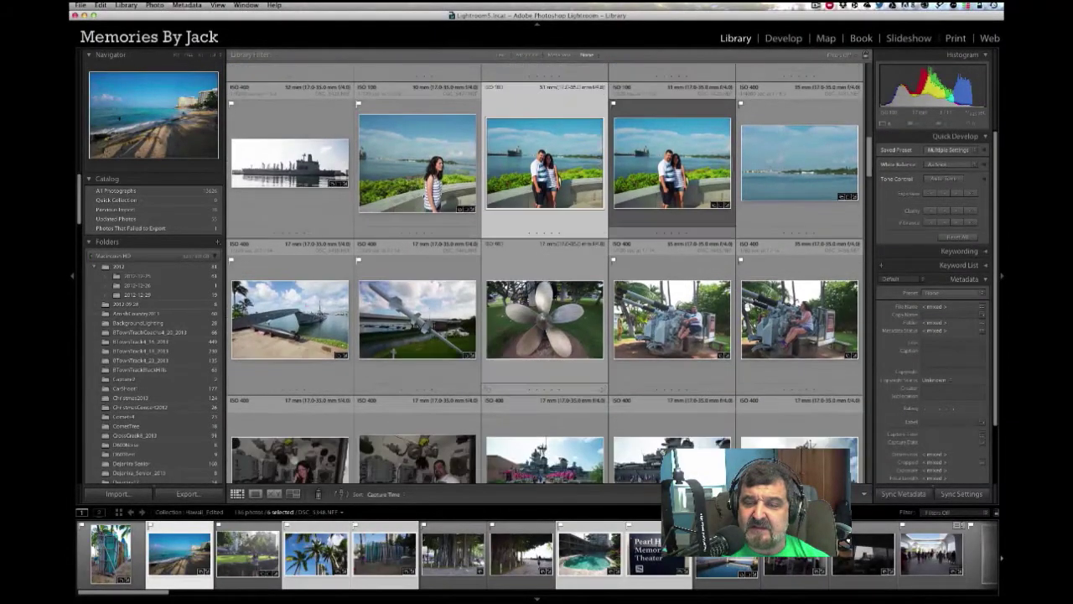
pyautogui.keyDown('super'); pyautogui.click(672, 232); pyautogui.keyUp('super')
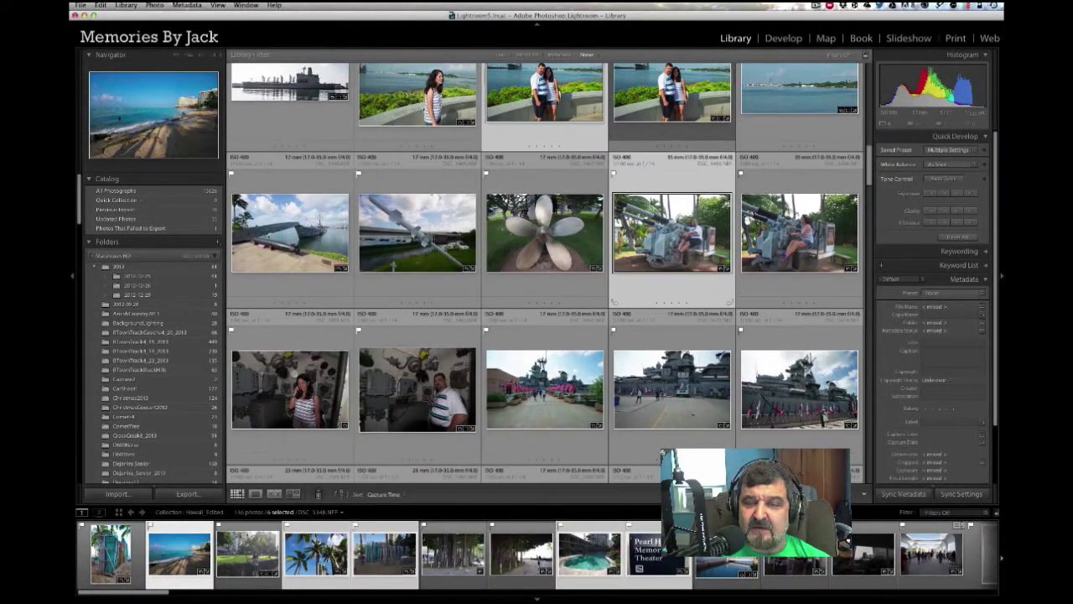
pyautogui.keyDown('super'); pyautogui.click(799, 233); pyautogui.keyUp('super')
pyautogui.keyDown('super'); pyautogui.click(416, 389); pyautogui.keyUp('super')
pyautogui.keyDown('super'); pyautogui.click(290, 389); pyautogui.keyUp('super')
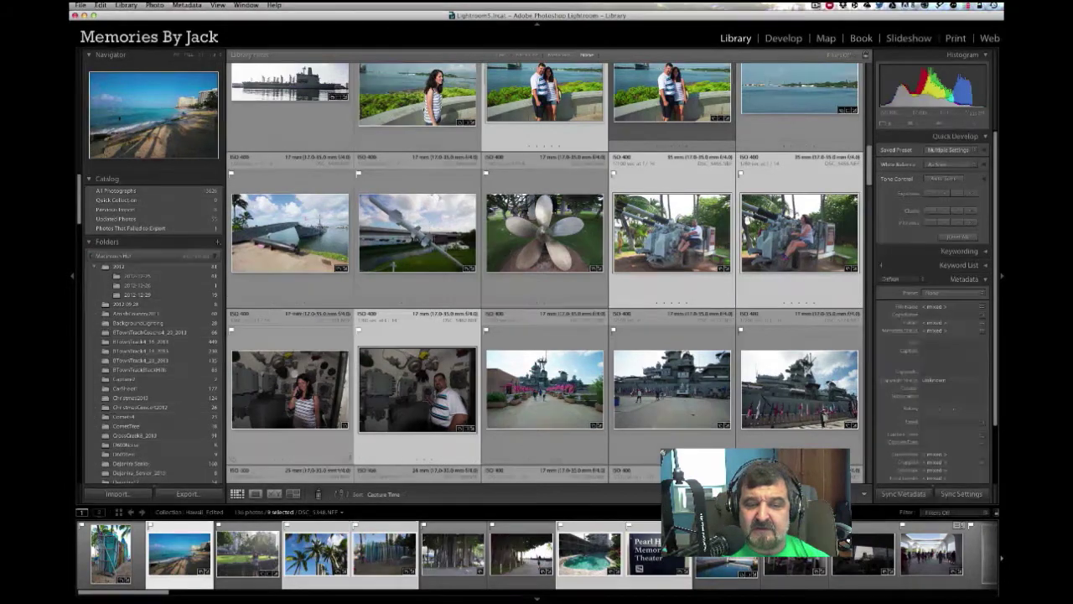
# Add two canoe photos, the crowd by the thatched roofs and the three-person group photo to the selection.
pyautogui.scroll(-15, 545, 272)
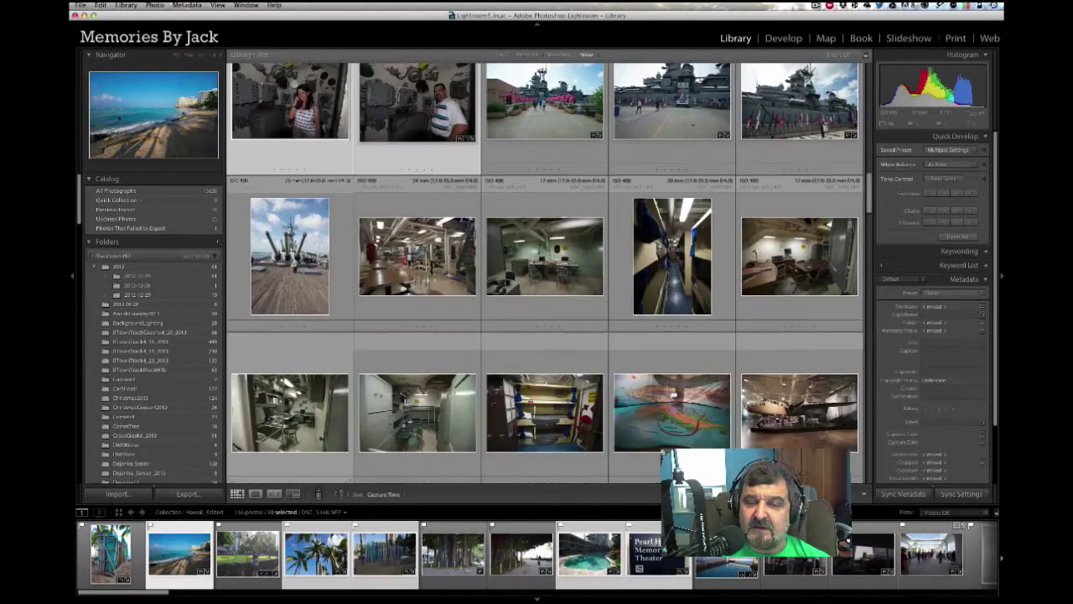
pyautogui.scroll(-3, 545, 272)
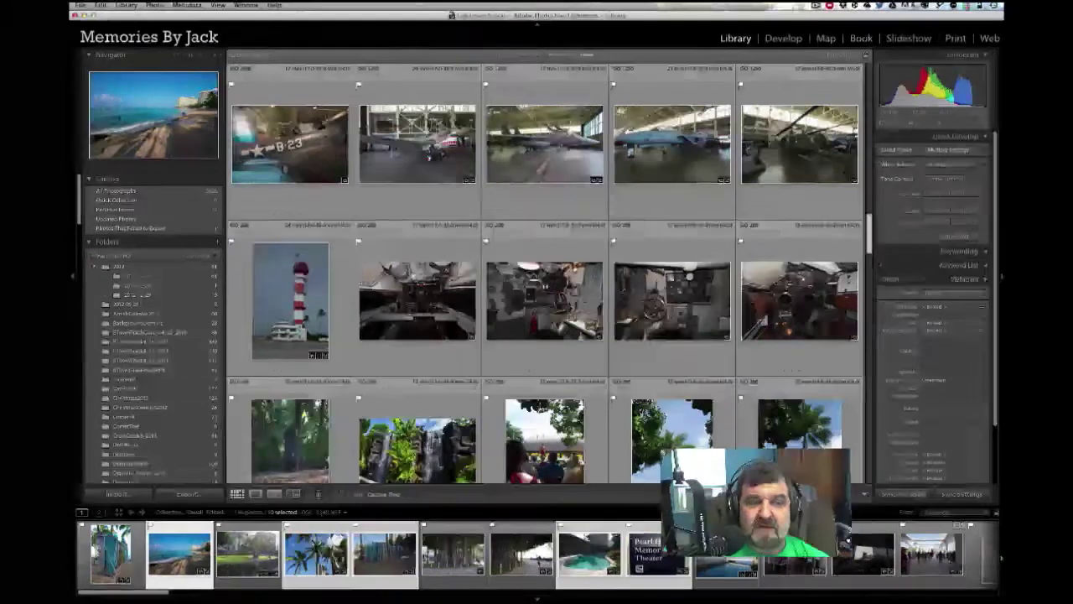
pyautogui.scroll(-6, 545, 273)
pyautogui.scroll(-3, 662, 453)
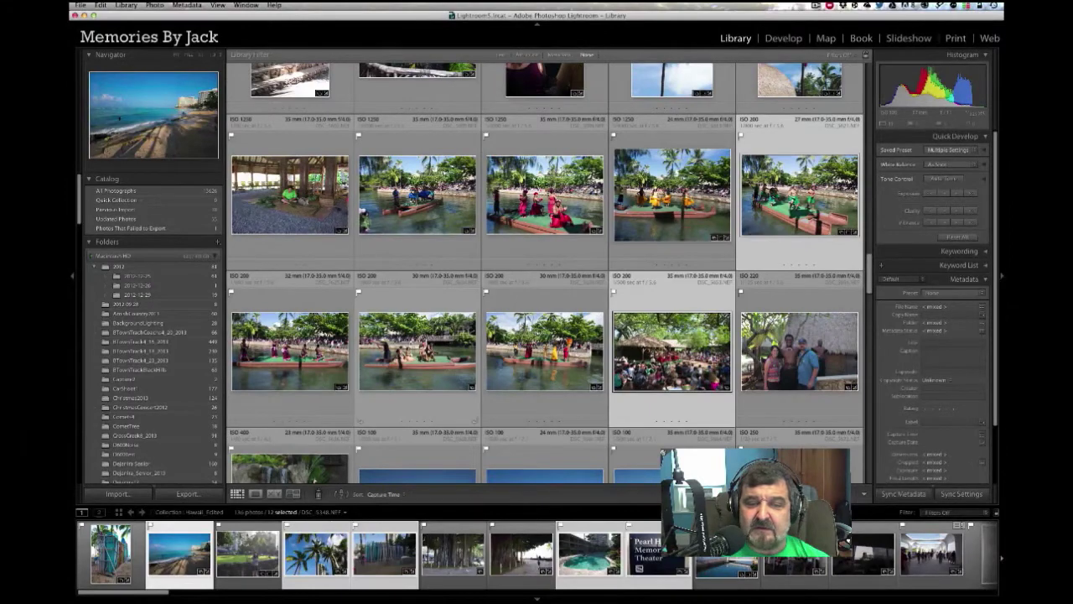
pyautogui.keyDown('super'); pyautogui.click(417, 352); pyautogui.keyUp('super')
pyautogui.keyDown('super'); pyautogui.click(799, 352); pyautogui.keyUp('super')
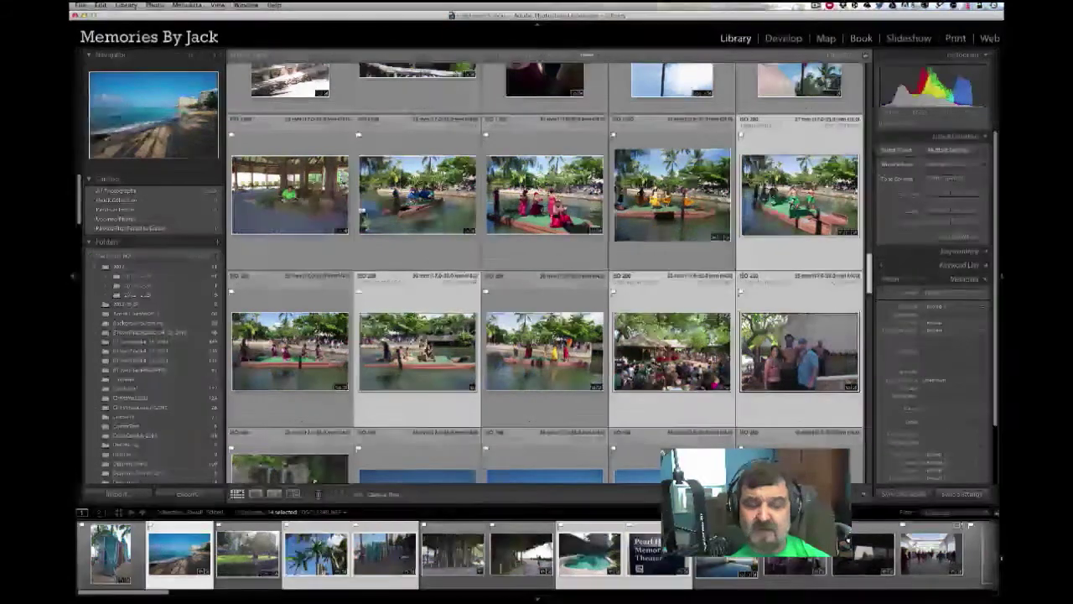
# Add the rocky surf, tree-lined road, black lava shore and coastal cliff photos to the selection.
pyautogui.scroll(-4, 741, 288)
pyautogui.scroll(-1, 741, 287)
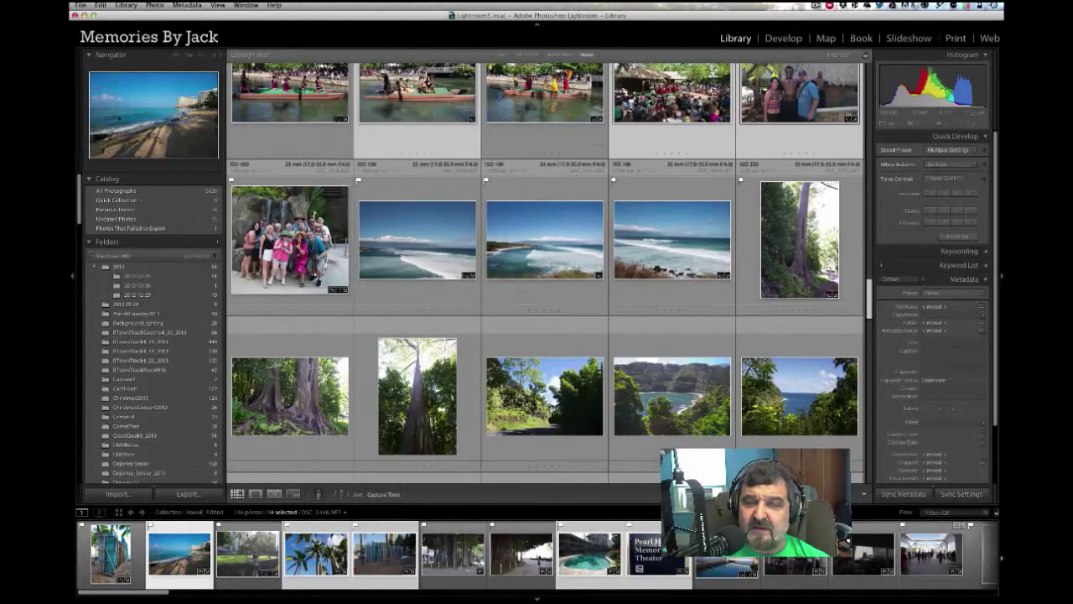
pyautogui.keyDown('super'); pyautogui.click(671, 243); pyautogui.keyUp('super')
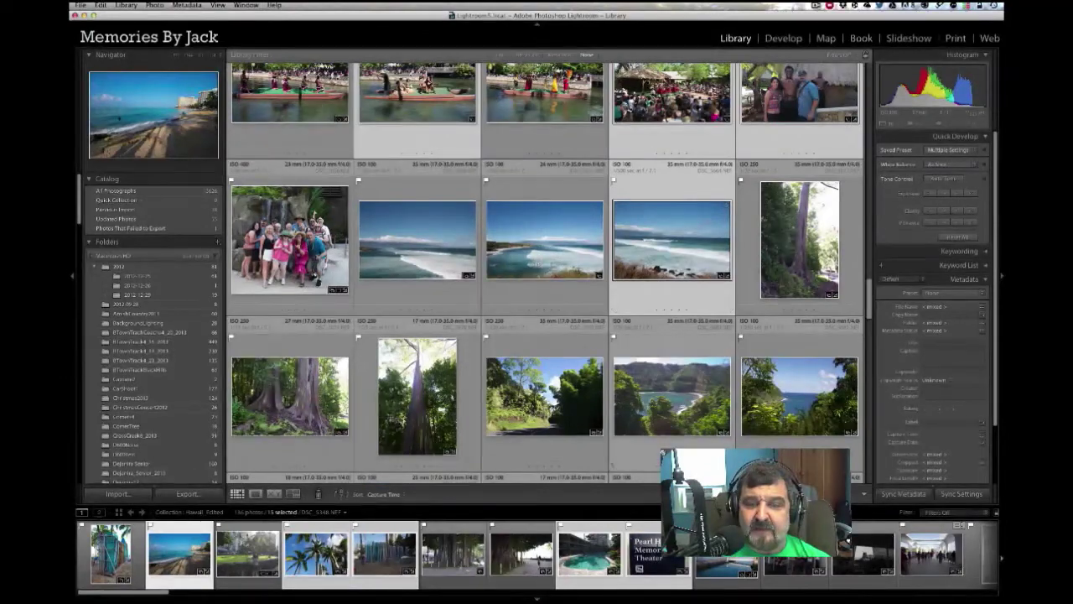
pyautogui.keyDown('super'); pyautogui.click(487, 463); pyautogui.keyUp('super')
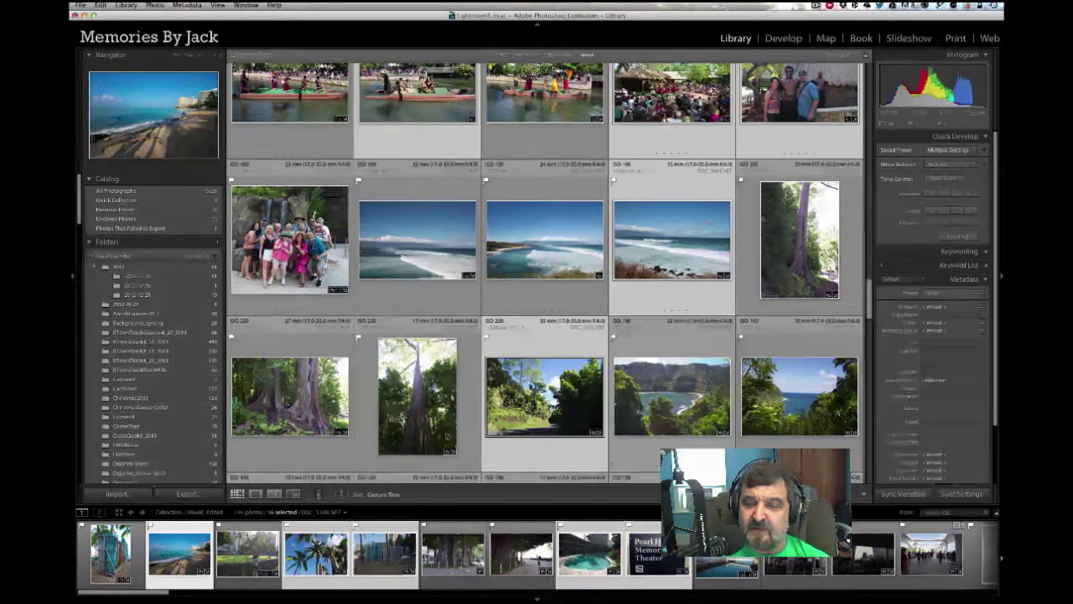
pyautogui.moveTo(870, 299); pyautogui.dragTo(869, 328)
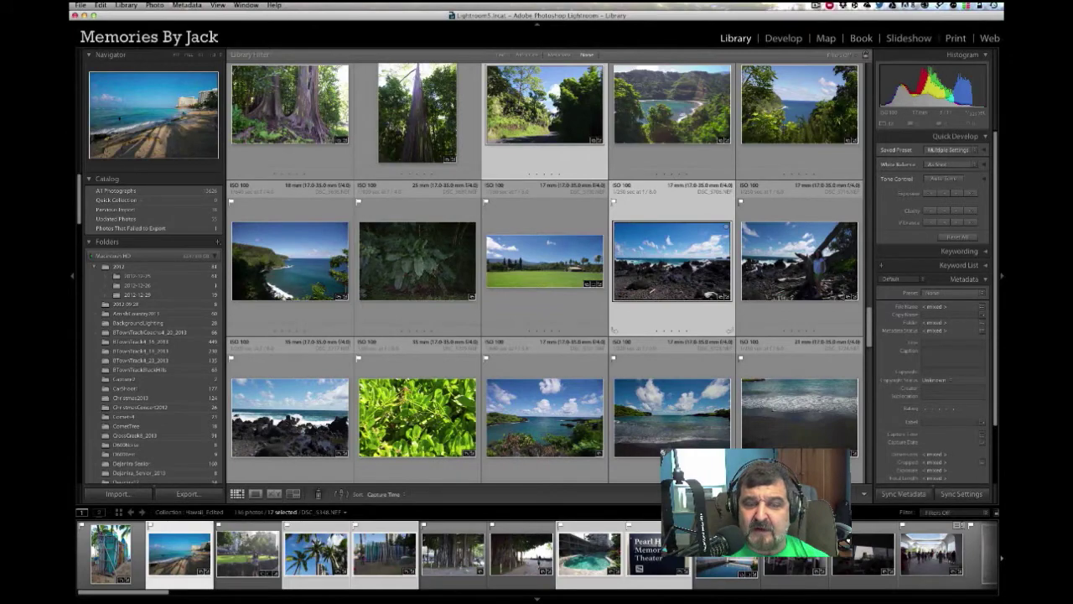
pyautogui.keyDown('super'); pyautogui.click(290, 262); pyautogui.keyUp('super')
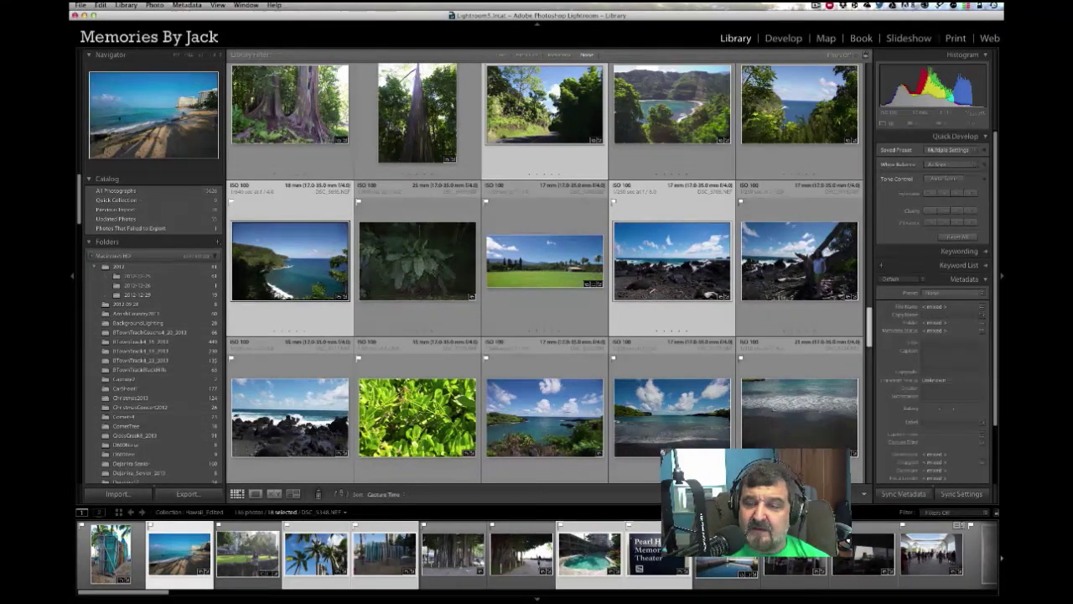
# Add the green bay, the man walking on the black sand and the first woman-in-the-surf photo to the selection.
pyautogui.scroll(-5, 545, 268)
pyautogui.scroll(-1, 742, 379)
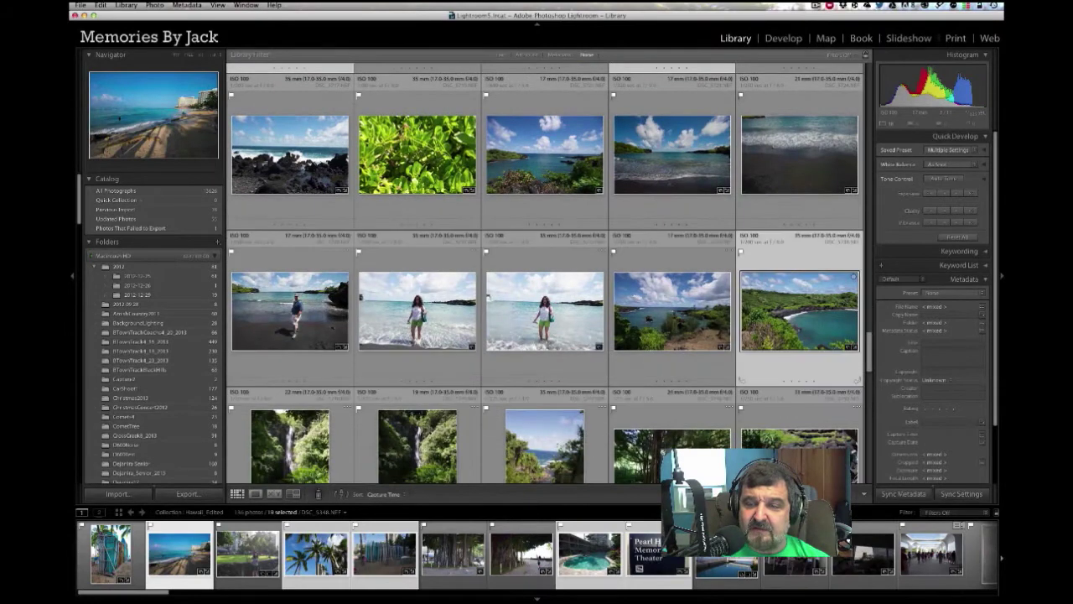
pyautogui.keyDown('super'); pyautogui.click(344, 277); pyautogui.keyUp('super')
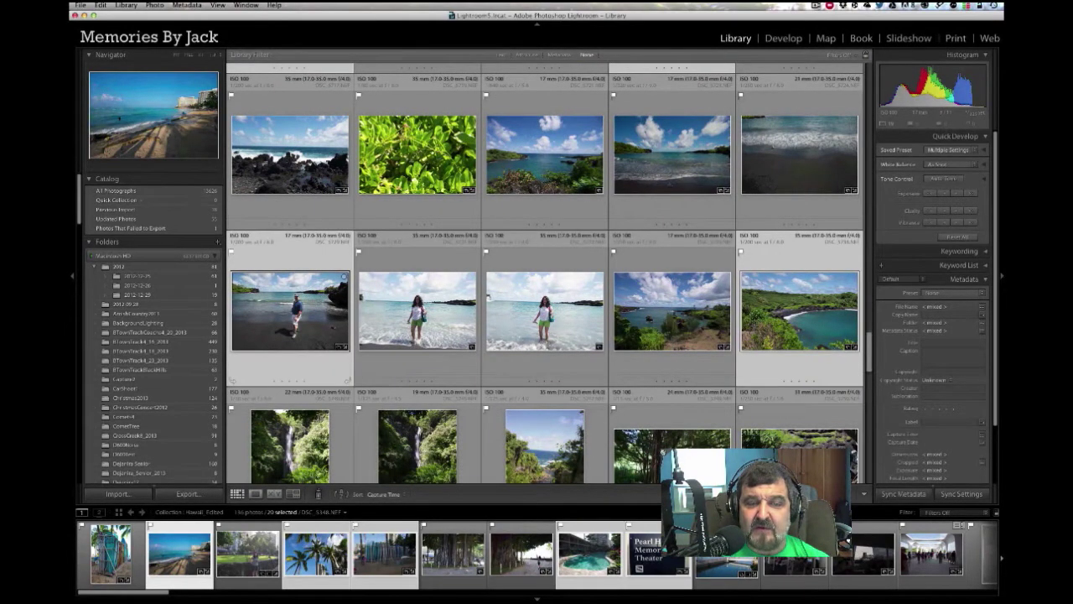
pyautogui.keyDown('super'); pyautogui.click(471, 277); pyautogui.keyUp('super')
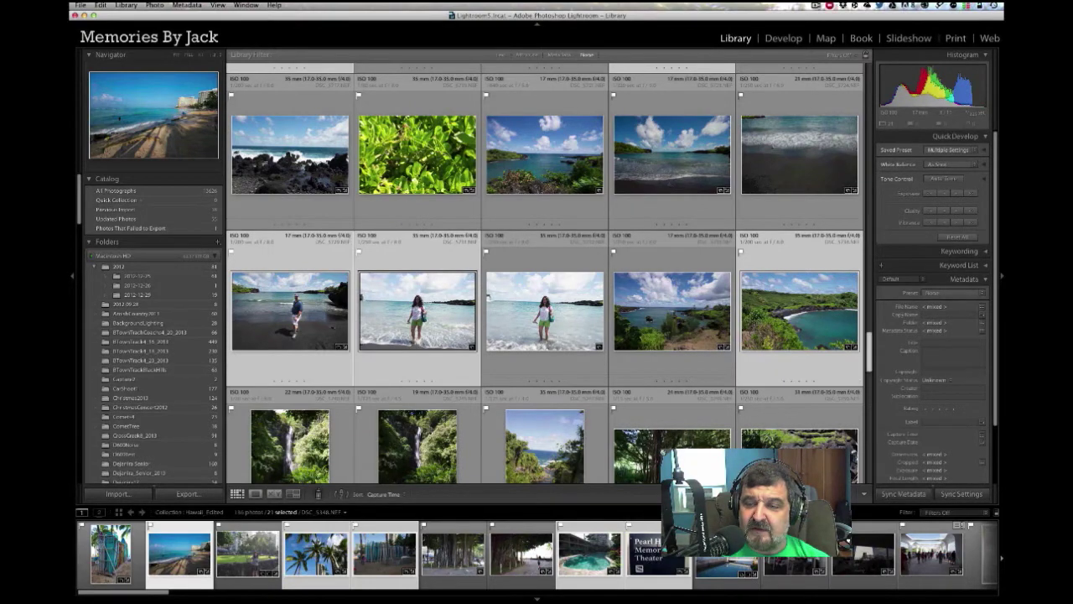
# Add the dark coastal photo with the bright sun and the ocean headland photo to the selection.
pyautogui.scroll(-5, 797, 311)
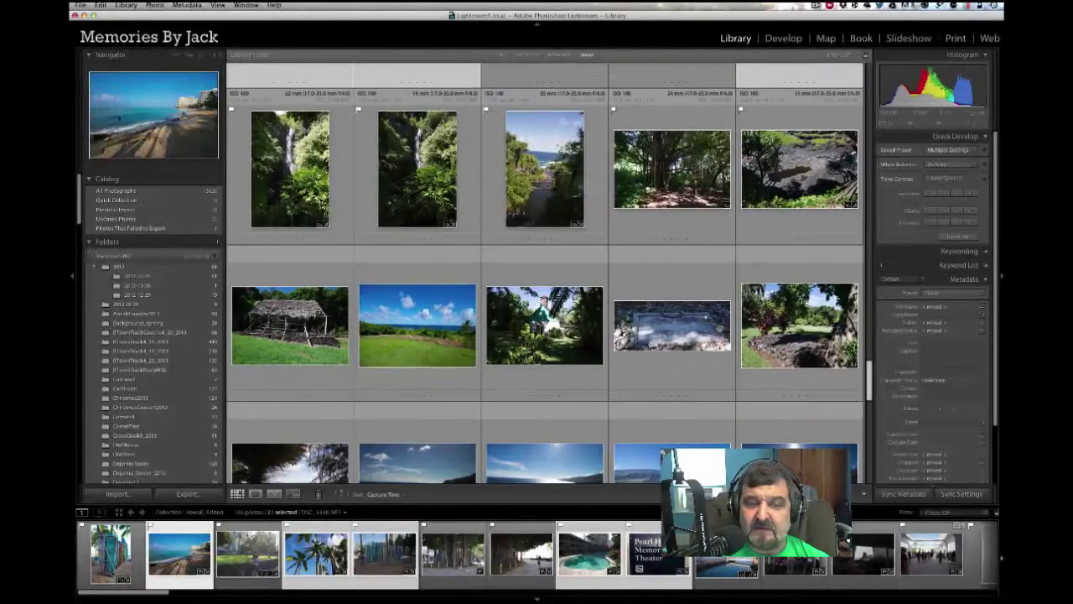
pyautogui.scroll(-3, 662, 453)
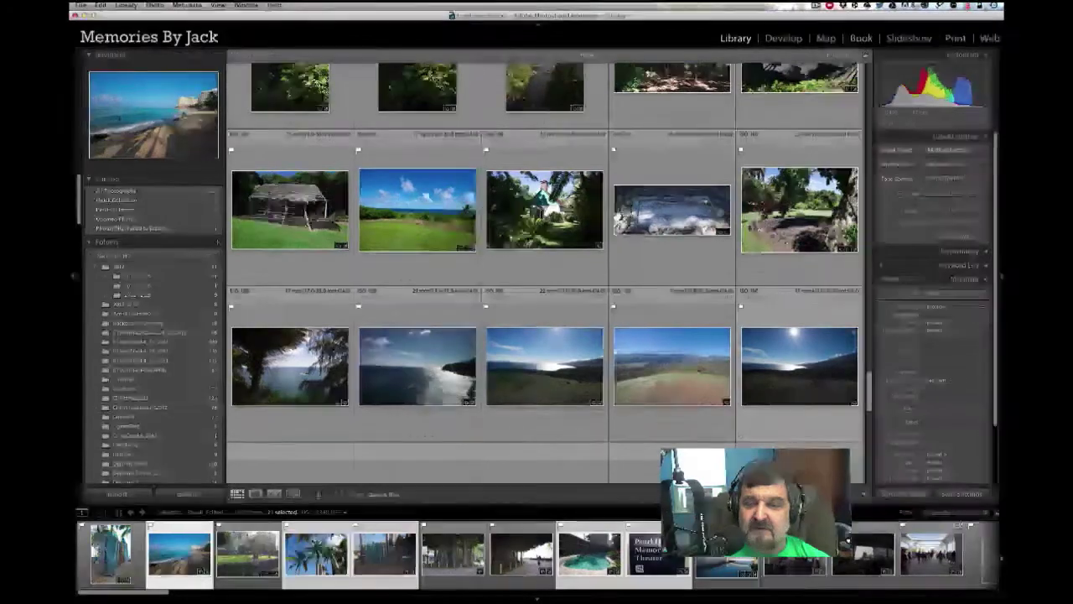
pyautogui.keyDown('super'); pyautogui.click(799, 369); pyautogui.keyUp('super')
pyautogui.keyDown('super'); pyautogui.click(418, 366); pyautogui.keyUp('super')
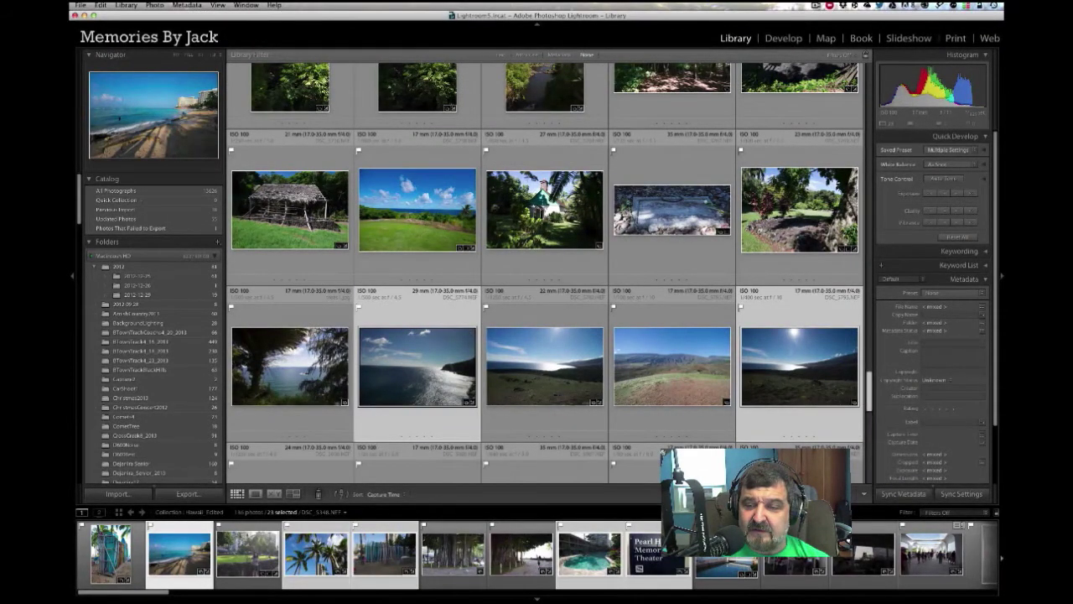
# Add three of the beach sunset photos to the selection and check the rest of the collection.
pyautogui.scroll(-4, 545, 268)
pyautogui.scroll(-2, 545, 268)
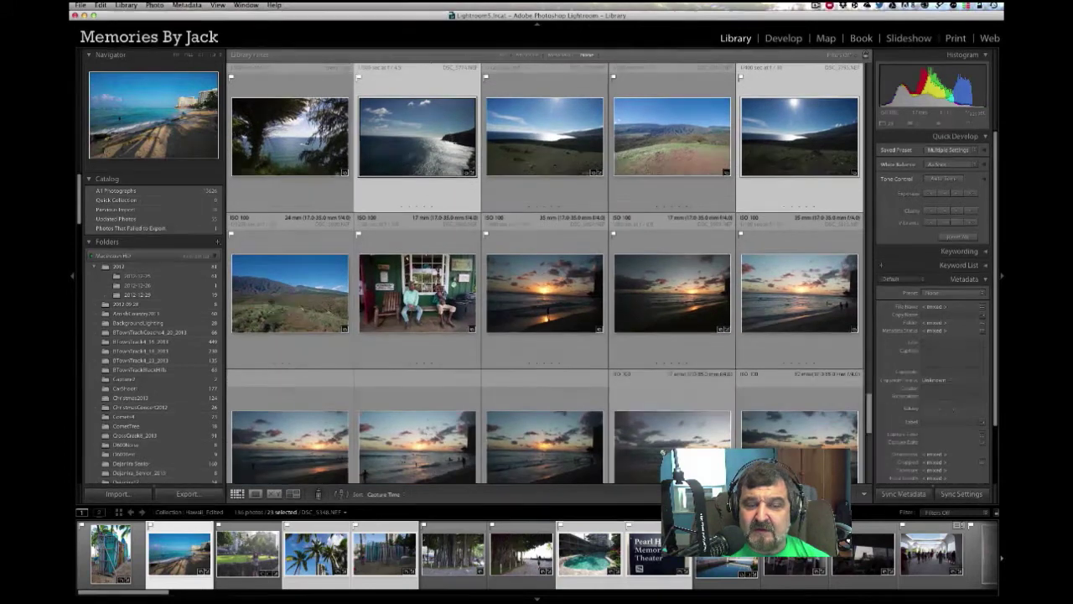
pyautogui.keyDown('super'); pyautogui.click(545, 444); pyautogui.keyUp('super')
pyautogui.keyDown('super'); pyautogui.click(799, 444); pyautogui.keyUp('super')
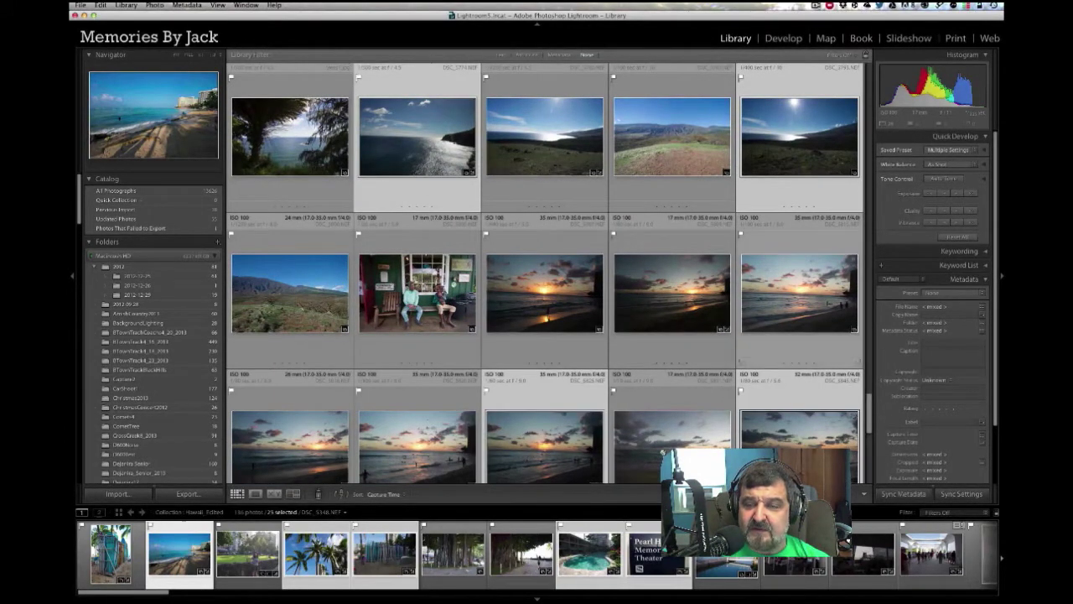
pyautogui.keyDown('super'); pyautogui.click(799, 293); pyautogui.keyUp('super')
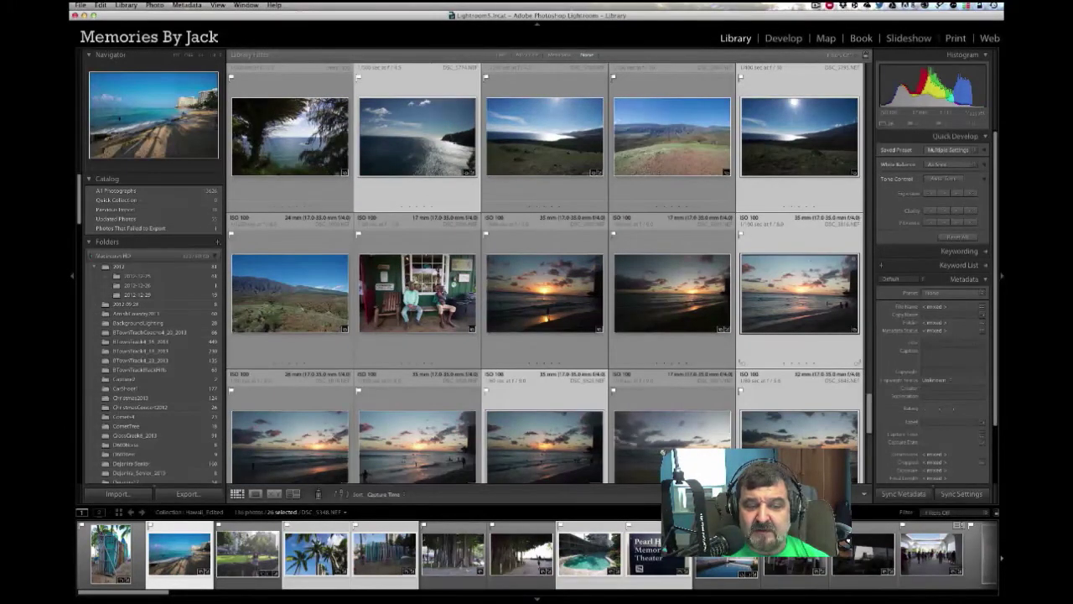
pyautogui.scroll(-5, 741, 362)
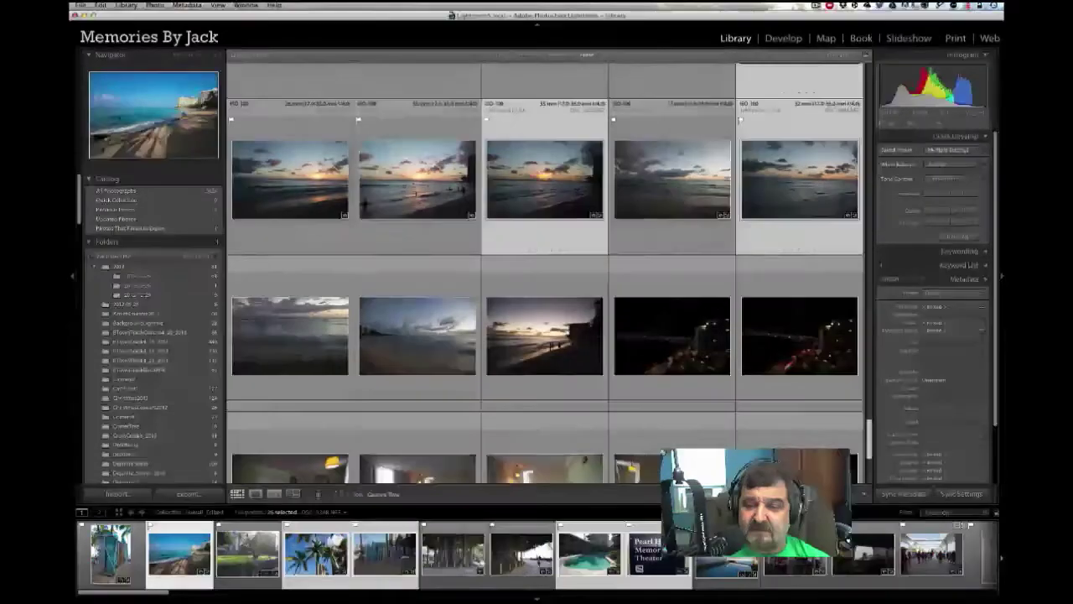
pyautogui.scroll(-10, 663, 453)
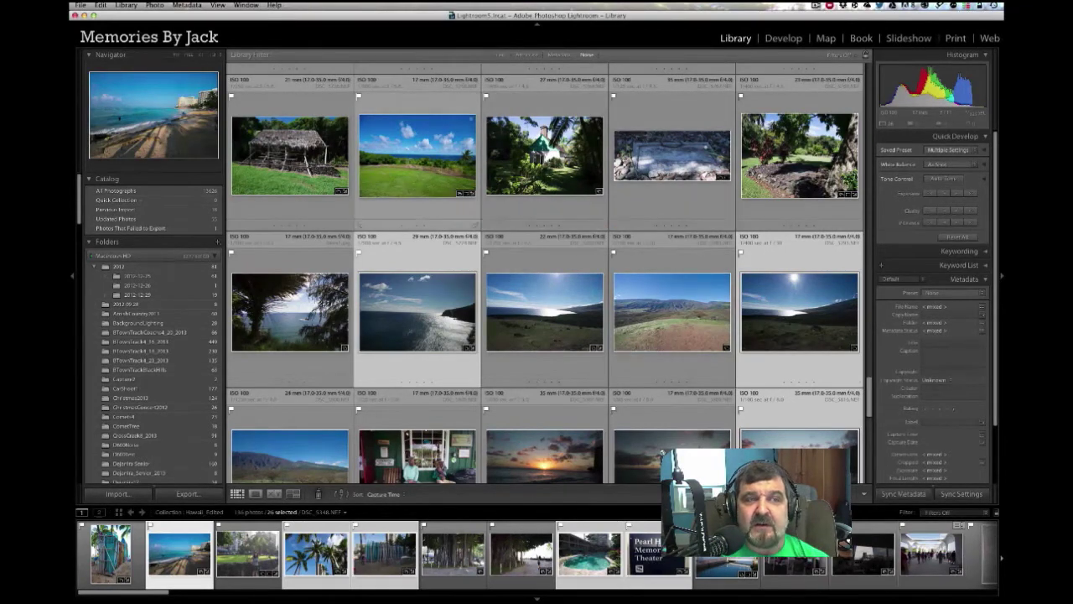
# Start exporting the selected photos to the hard drive and set the destination to a new Desktop folder named Images.
pyautogui.click(80, 5)
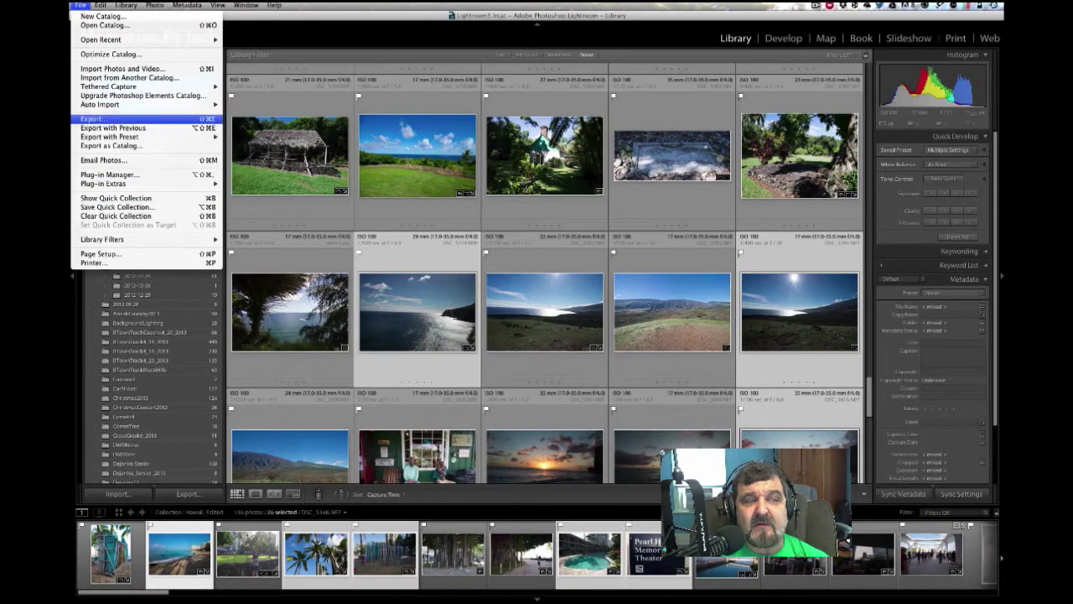
pyautogui.click(92, 118)
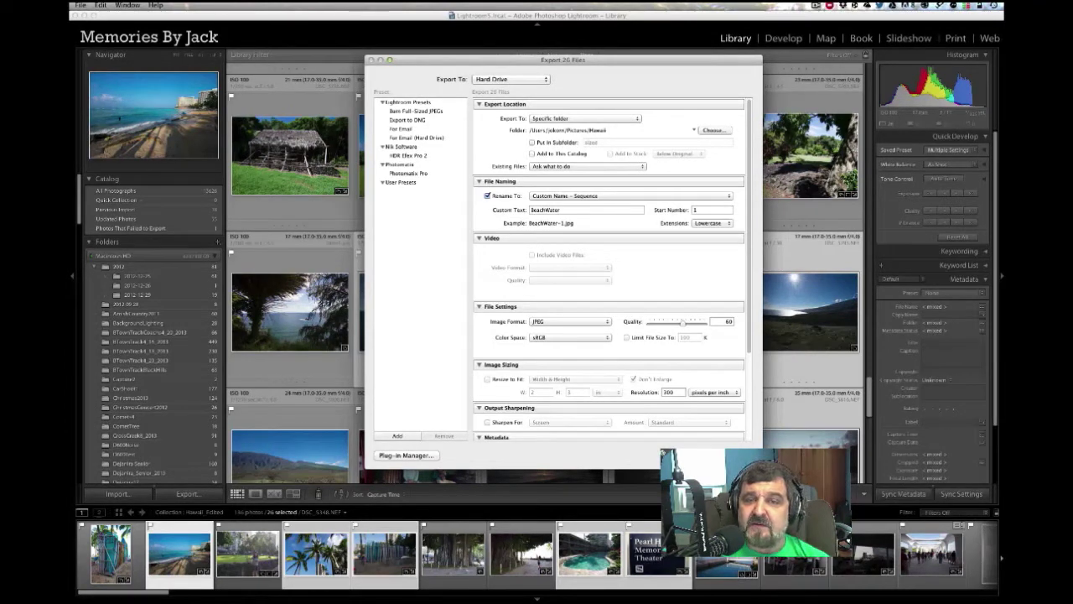
pyautogui.click(715, 130)
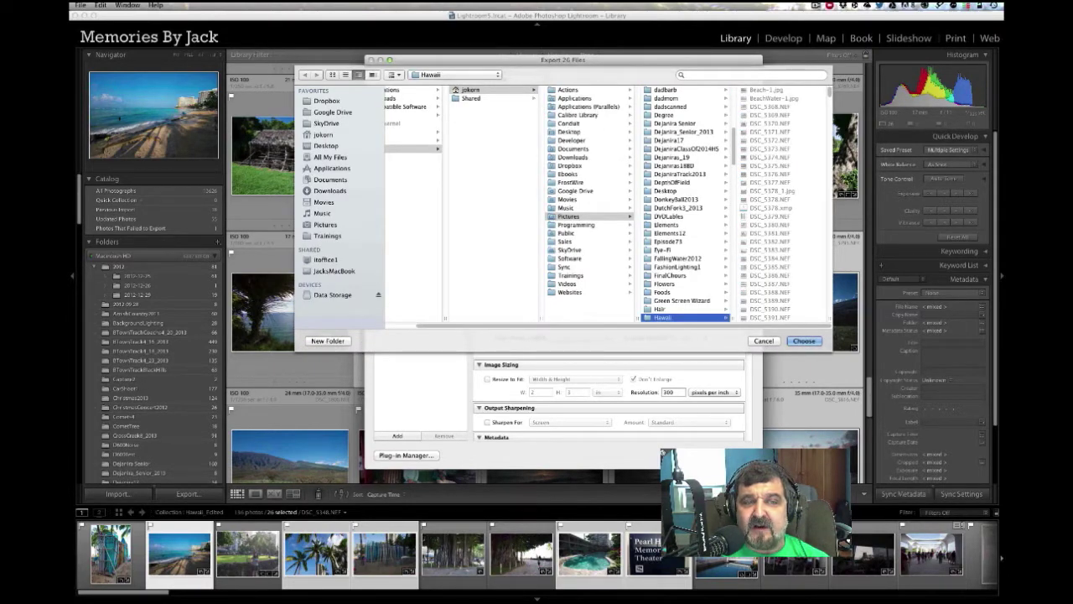
pyautogui.click(326, 145)
pyautogui.click(328, 340)
pyautogui.write('Images')
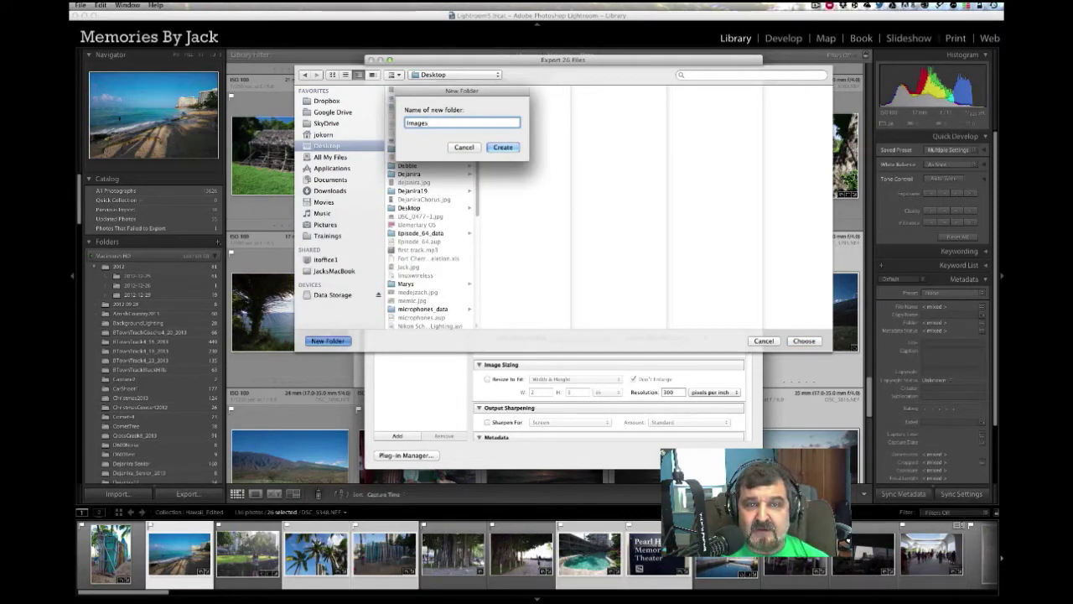
pyautogui.press('Return')
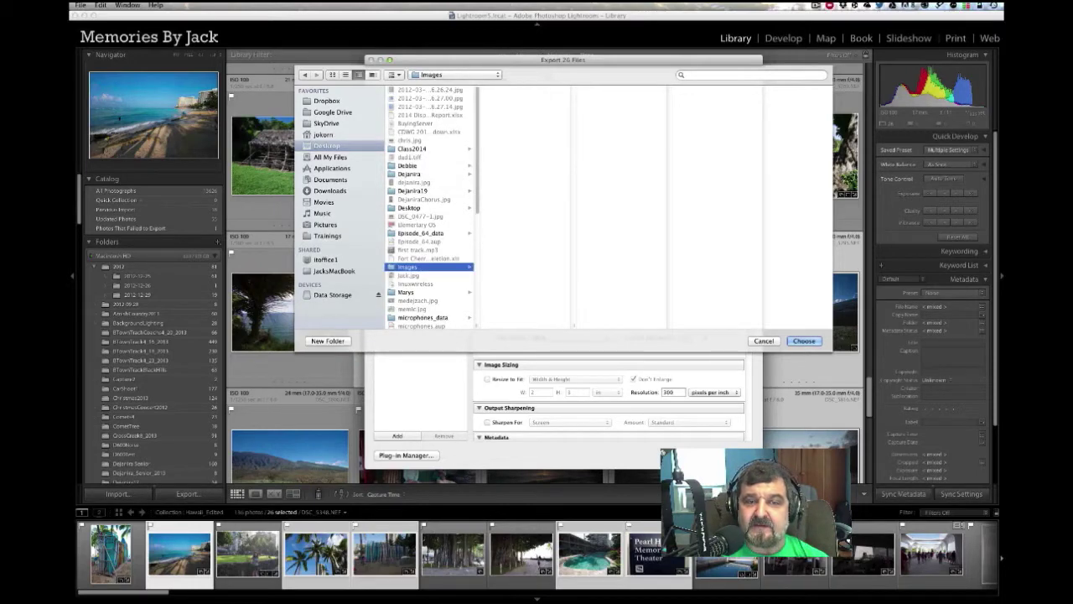
pyautogui.press('Return')
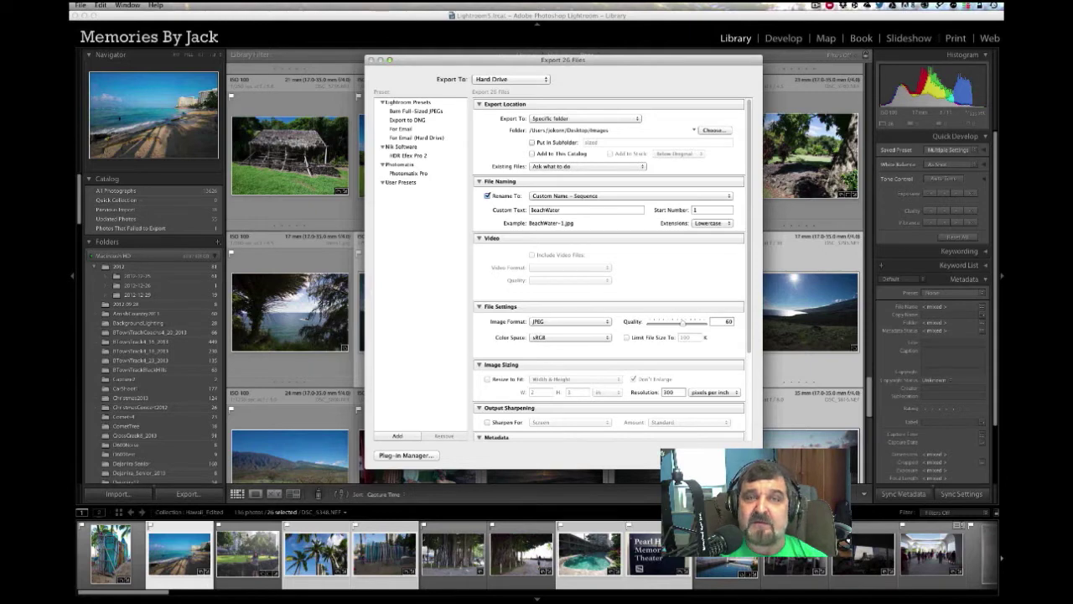
pyautogui.press('Escape')
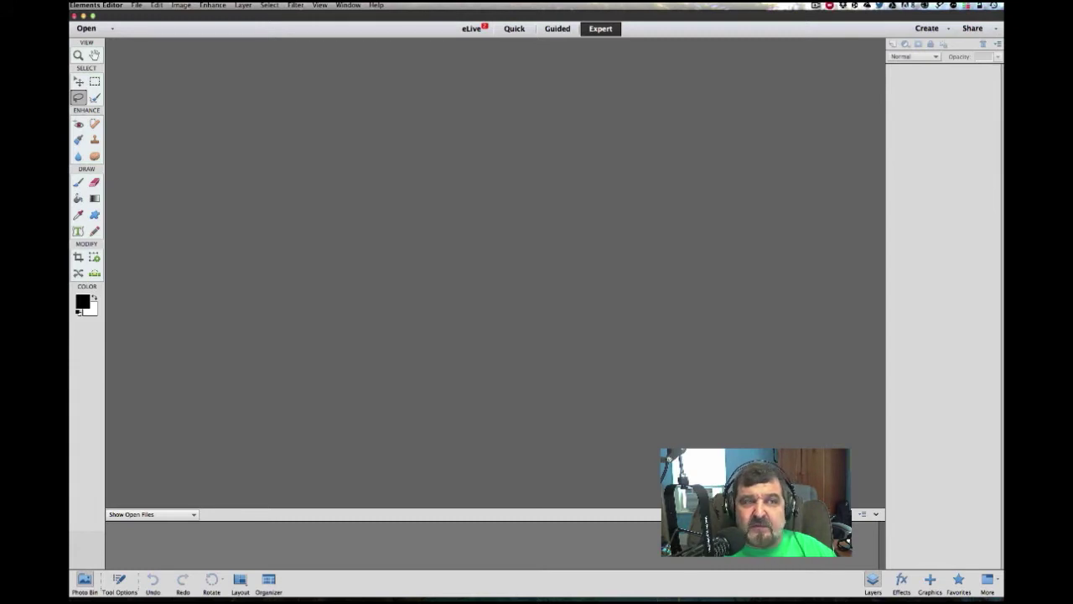
# In Photoshop Elements Editor, start a Contact Sheet II and use the Images folder on the Desktop as its source.
pyautogui.click(135, 5)
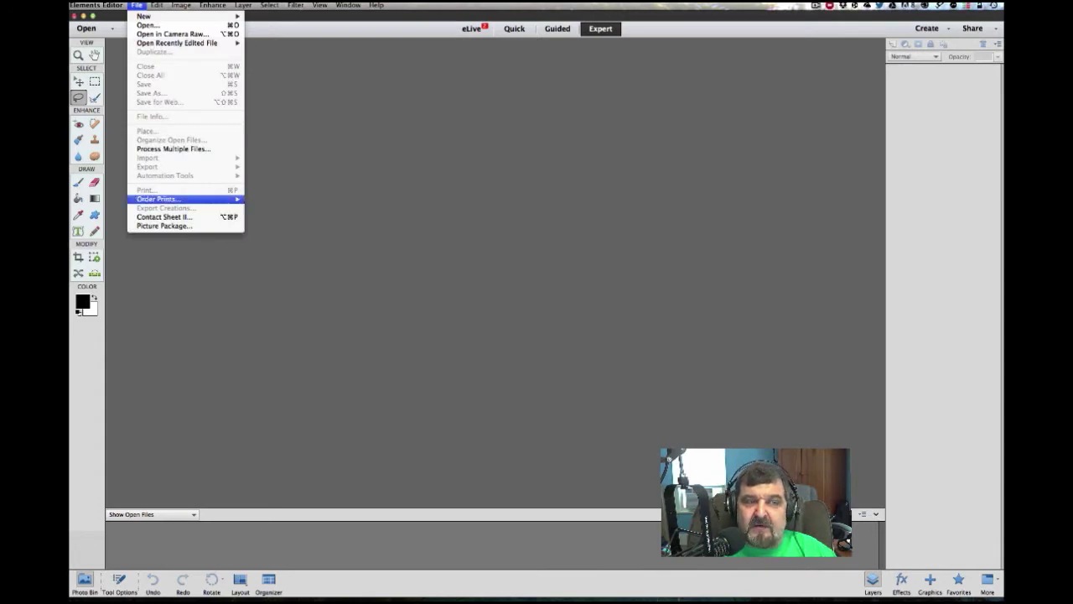
pyautogui.click(164, 217)
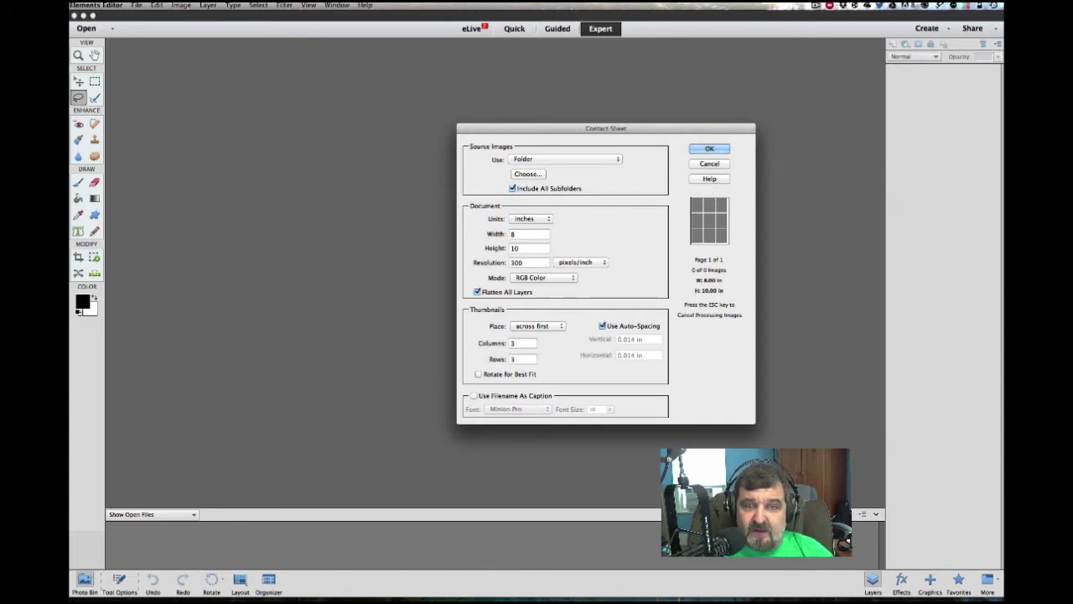
pyautogui.click(528, 173)
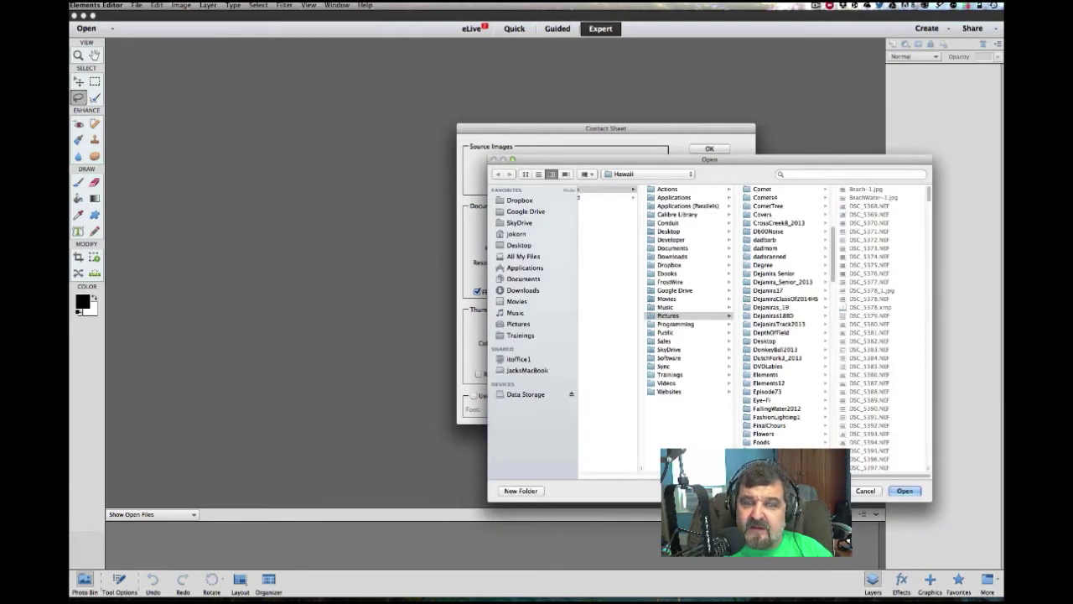
pyautogui.click(519, 245)
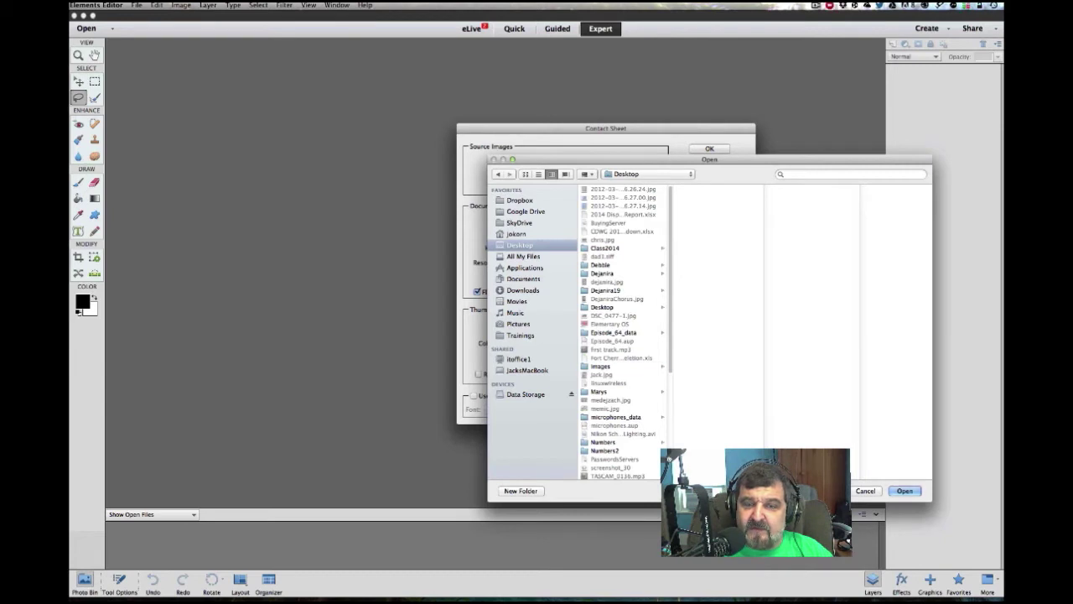
pyautogui.click(601, 366)
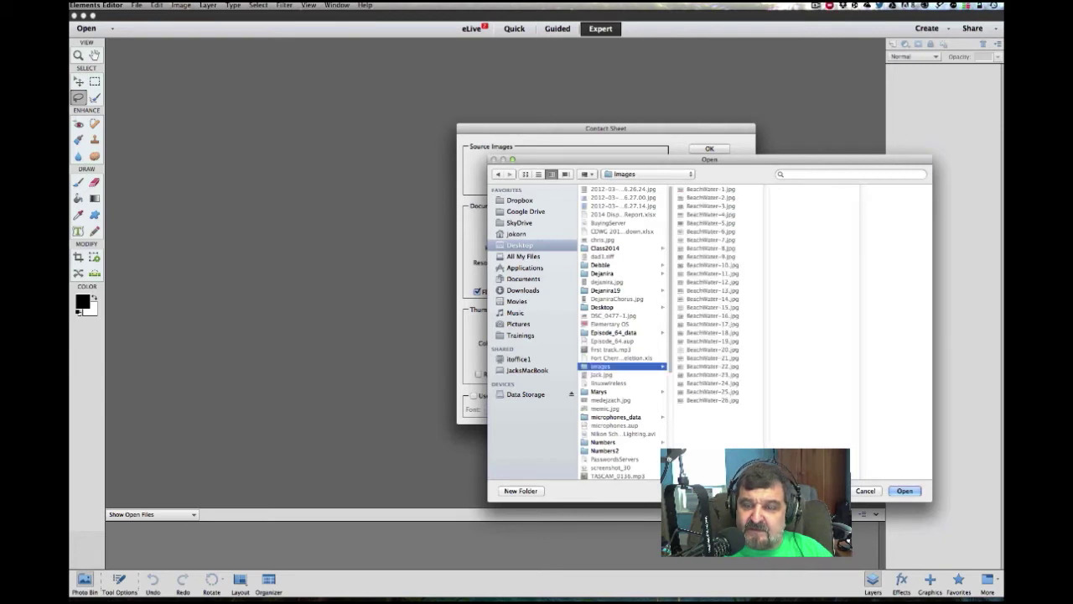
pyautogui.press('Return')
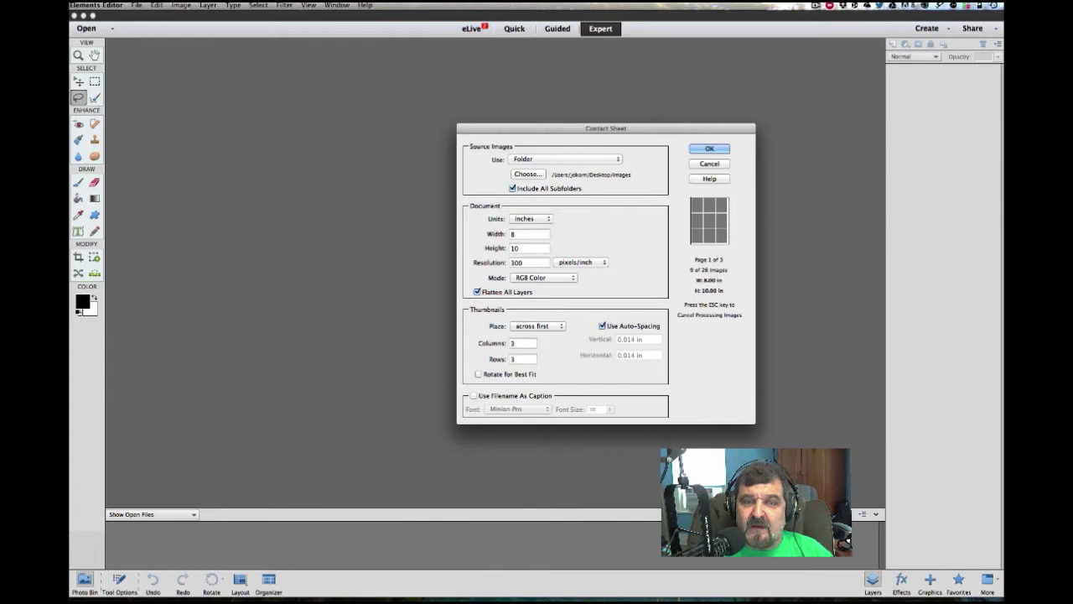
# Exclude all subfolders, set the contact sheet's height to 8 inches and turn off flattening of all layers.
pyautogui.click(513, 188)
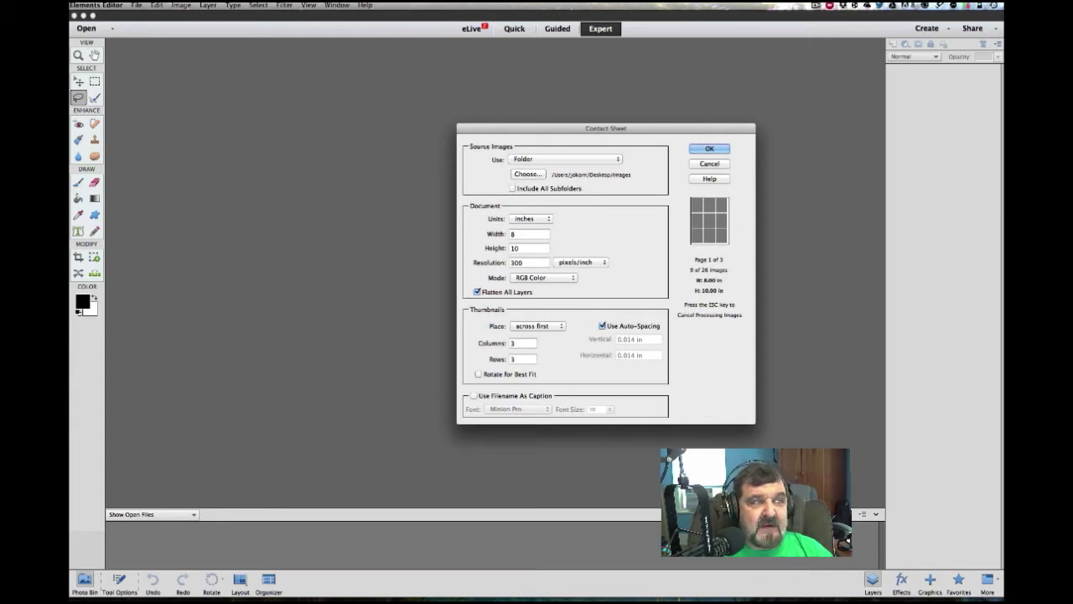
pyautogui.doubleClick(517, 248)
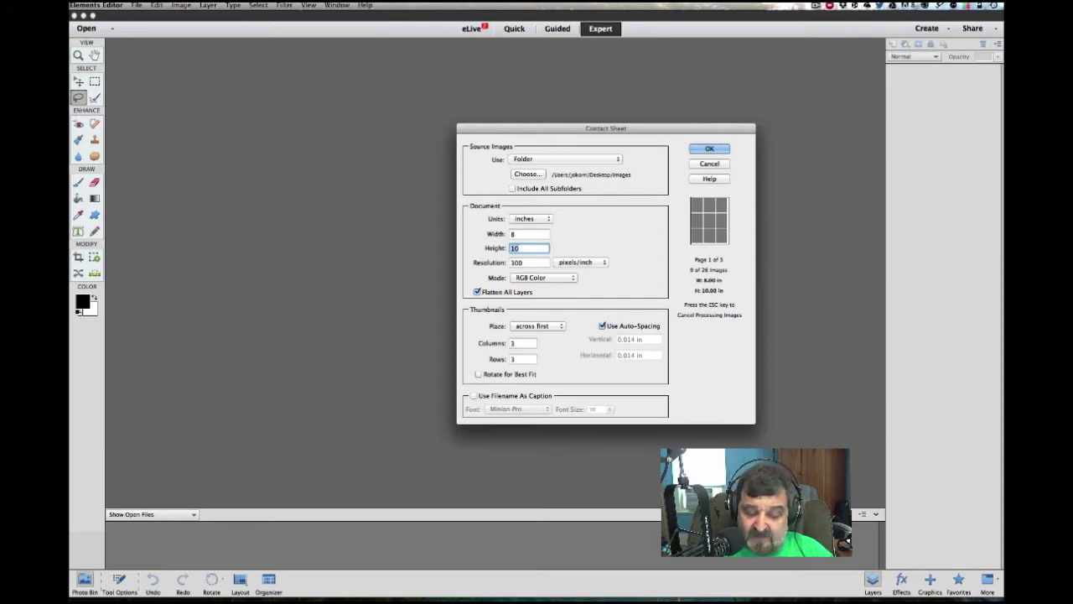
pyautogui.write('8')
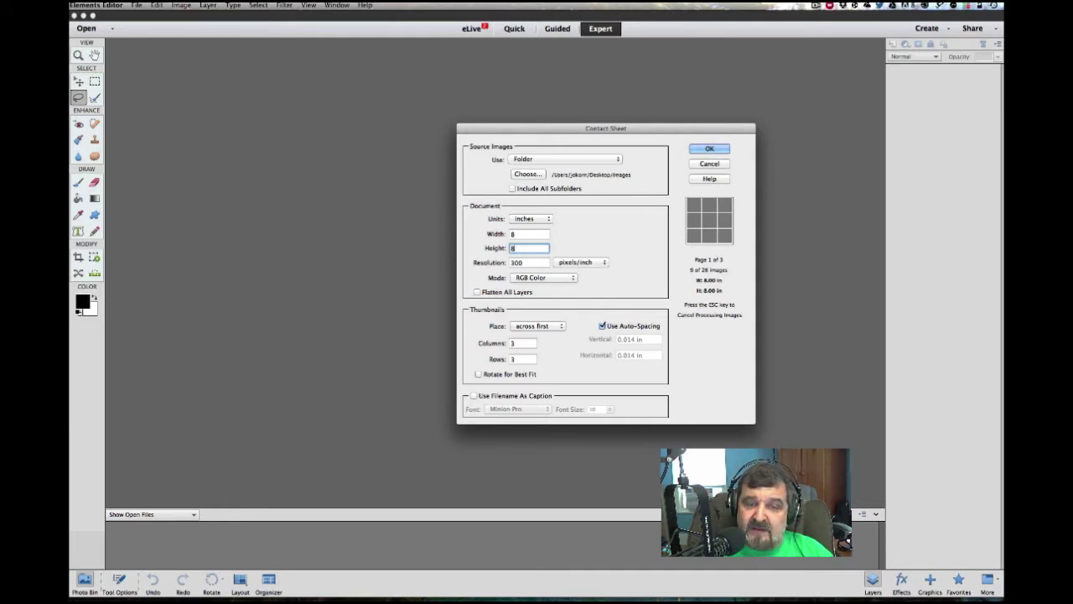
# Place the thumbnails across first in 6 columns and 4 rows, and generate the contact sheets.
pyautogui.click(537, 325)
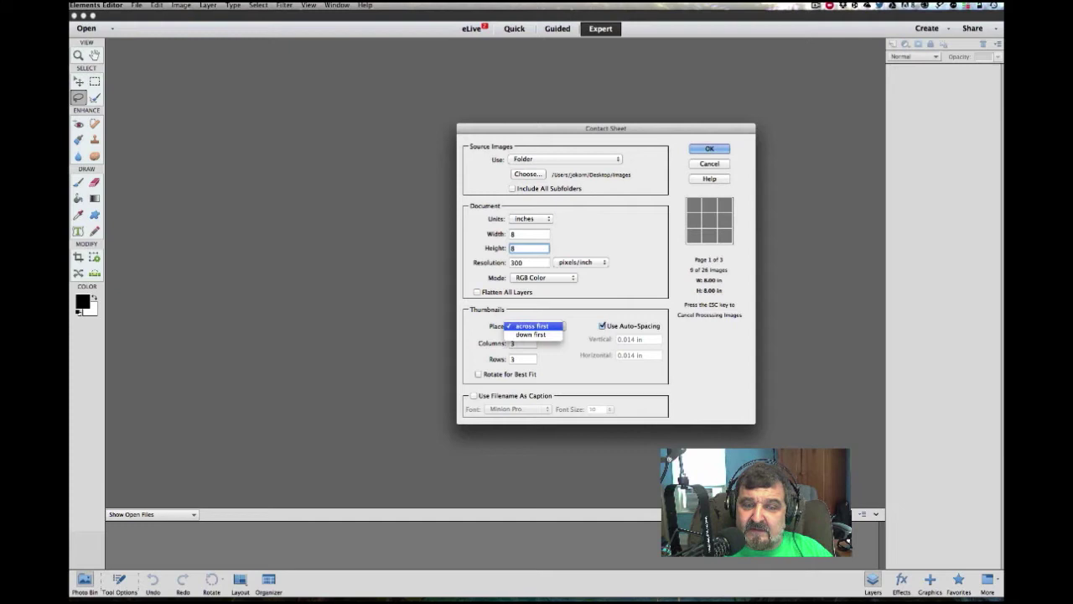
pyautogui.click(534, 326)
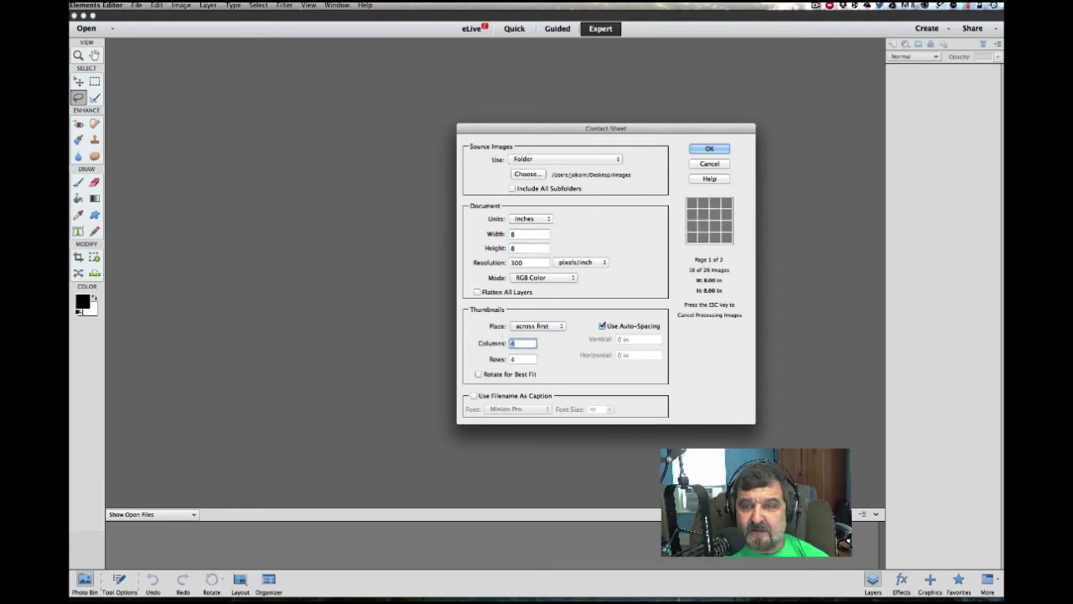
pyautogui.write('6')
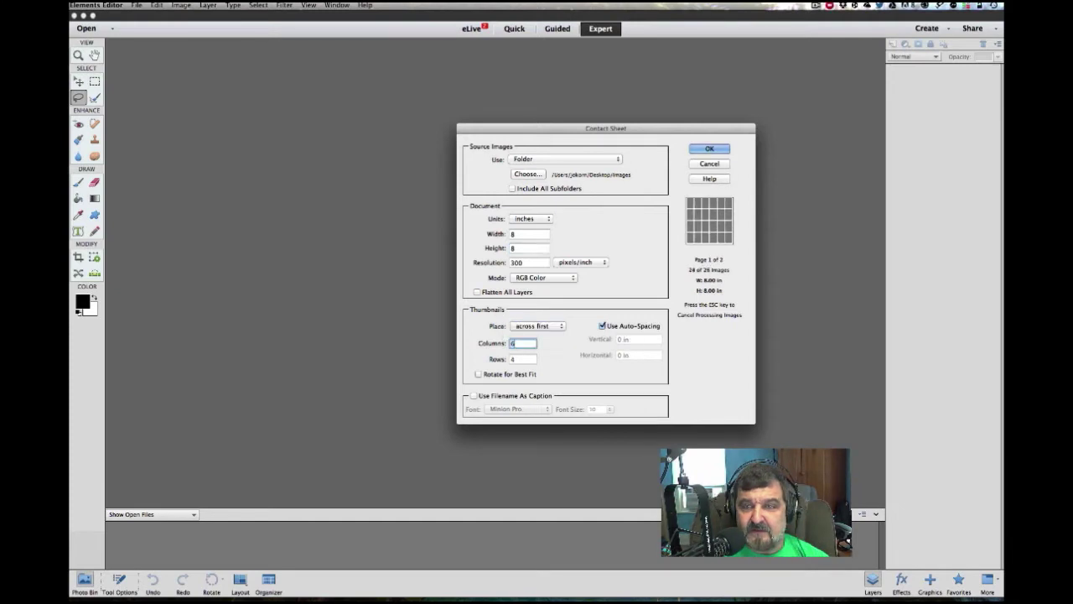
pyautogui.press('Tab')
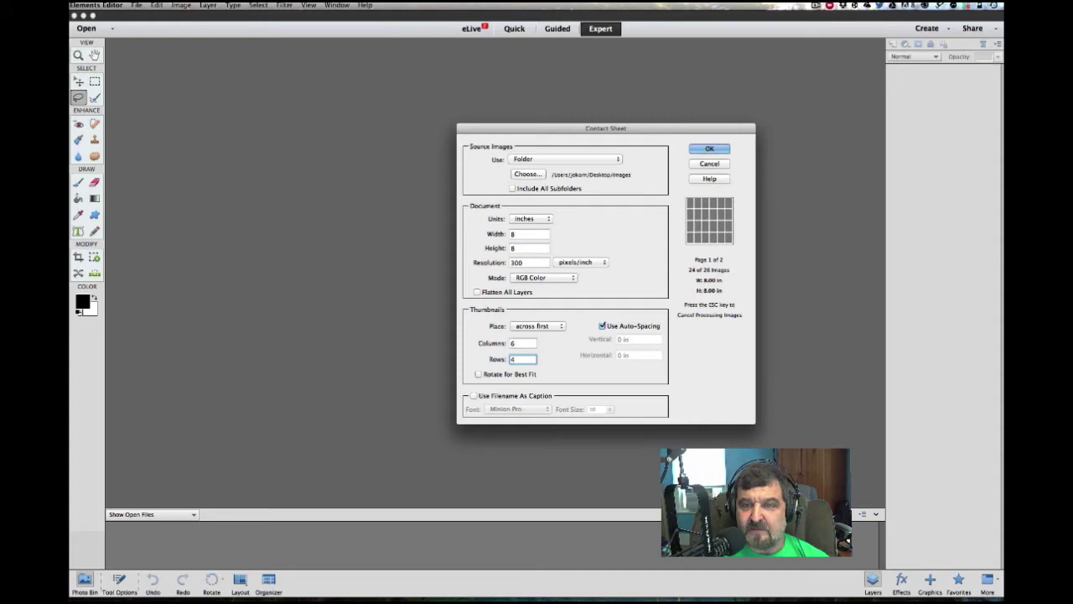
pyautogui.press('Return')
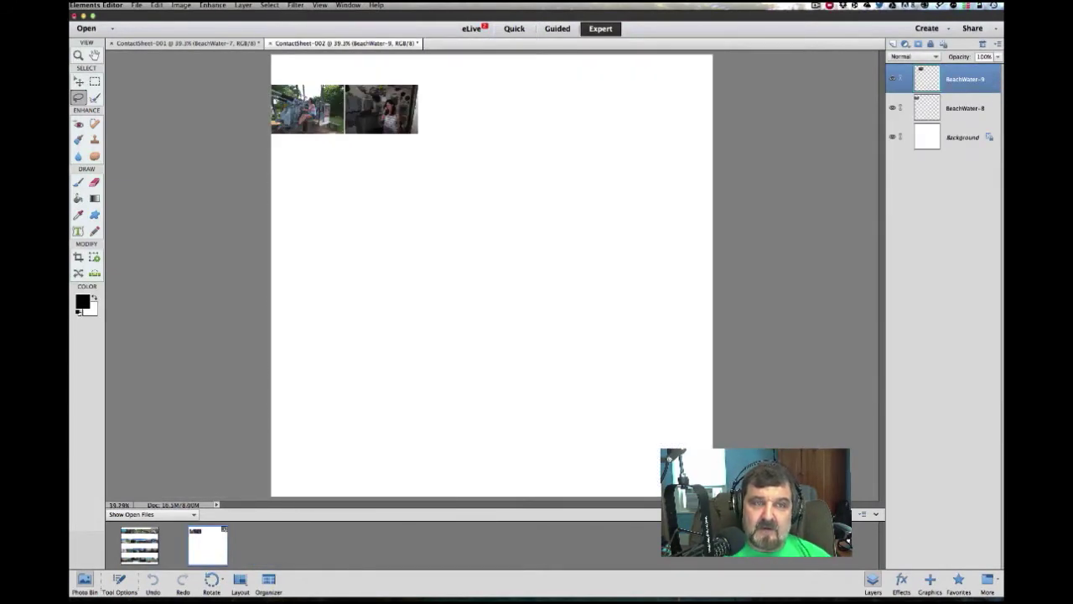
# On ContactSheet-001, move the six first-row photos down with the Move tool so they sit directly against the second row.
pyautogui.click(186, 43)
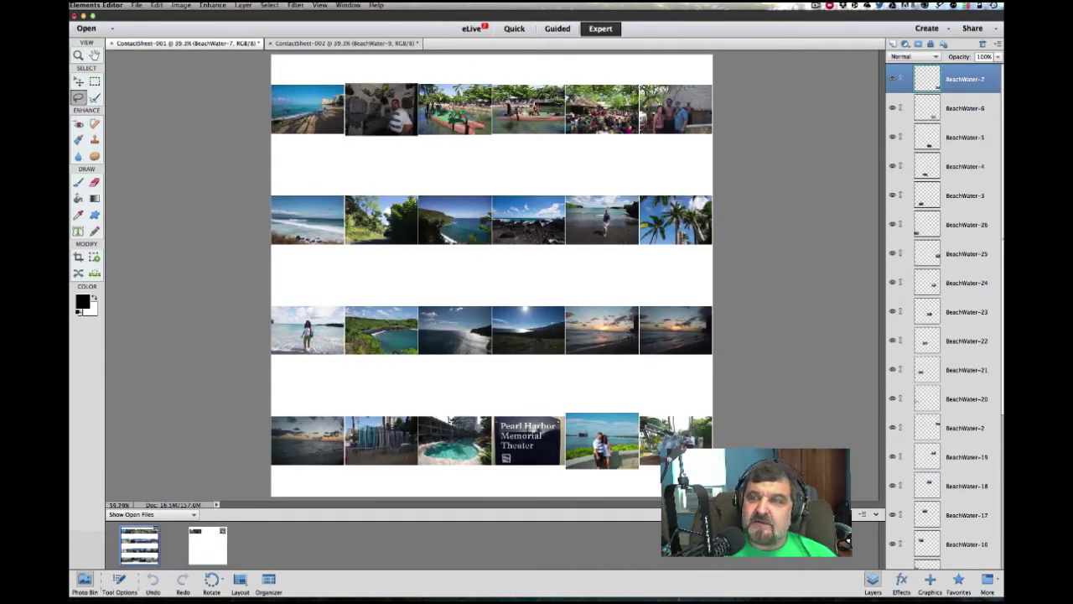
pyautogui.press('v')
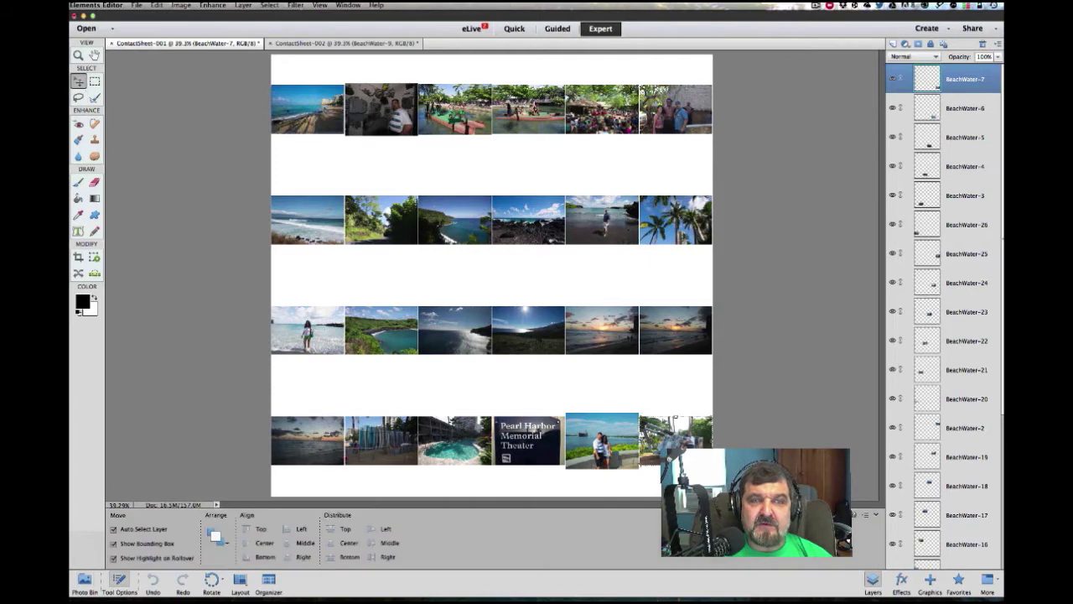
pyautogui.moveTo(320, 84); pyautogui.dragTo(321, 146)
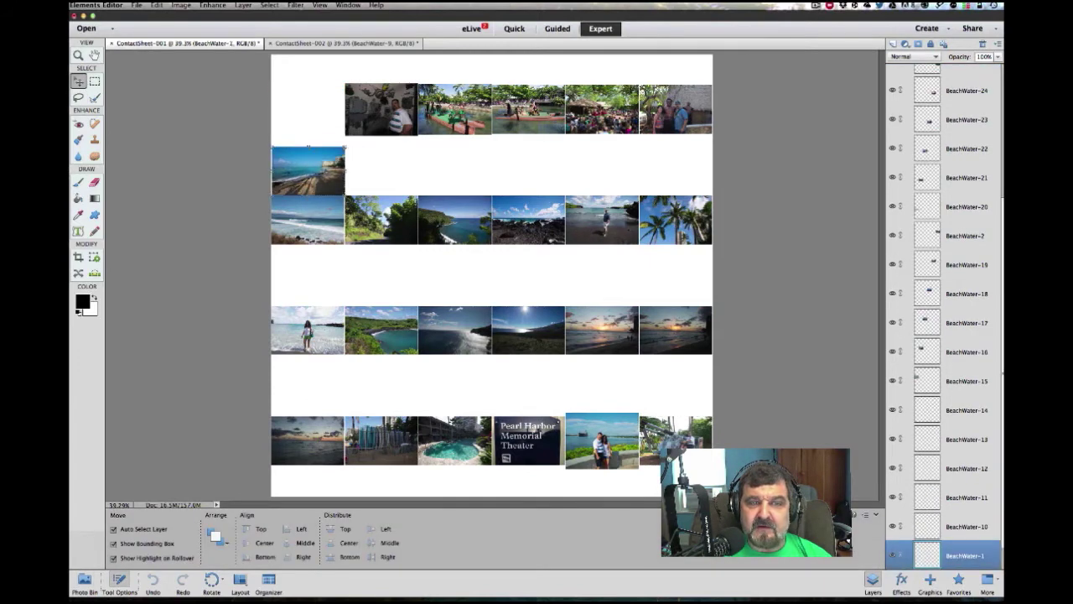
pyautogui.moveTo(391, 90); pyautogui.dragTo(394, 152)
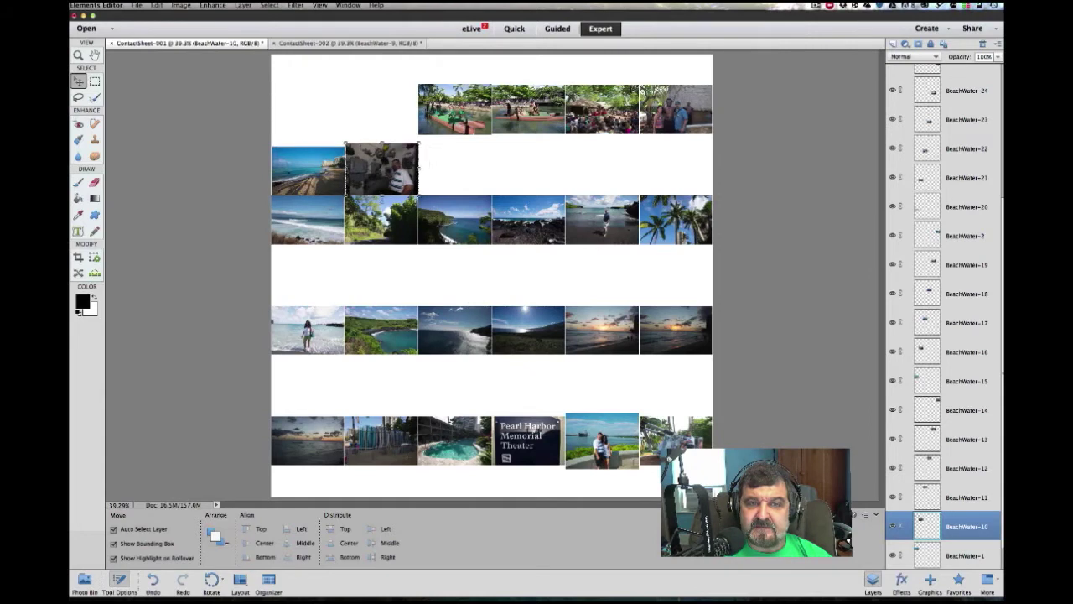
pyautogui.moveTo(463, 88); pyautogui.dragTo(463, 148)
pyautogui.moveTo(530, 91); pyautogui.dragTo(531, 149)
pyautogui.moveTo(611, 93); pyautogui.dragTo(611, 155)
pyautogui.click(537, 161)
pyautogui.moveTo(468, 147); pyautogui.dragTo(469, 149)
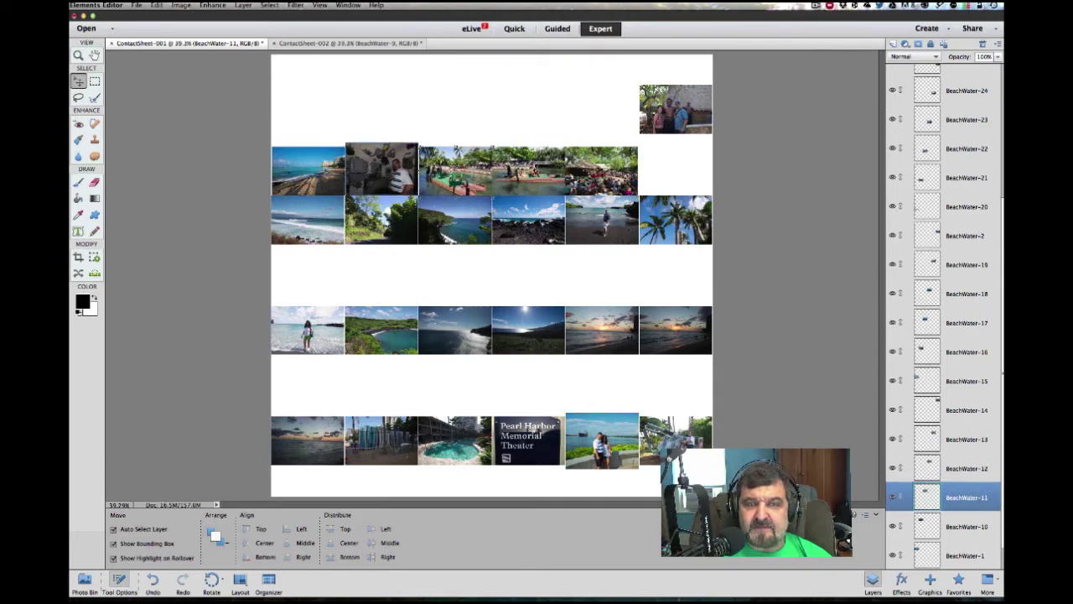
pyautogui.moveTo(682, 91); pyautogui.dragTo(682, 151)
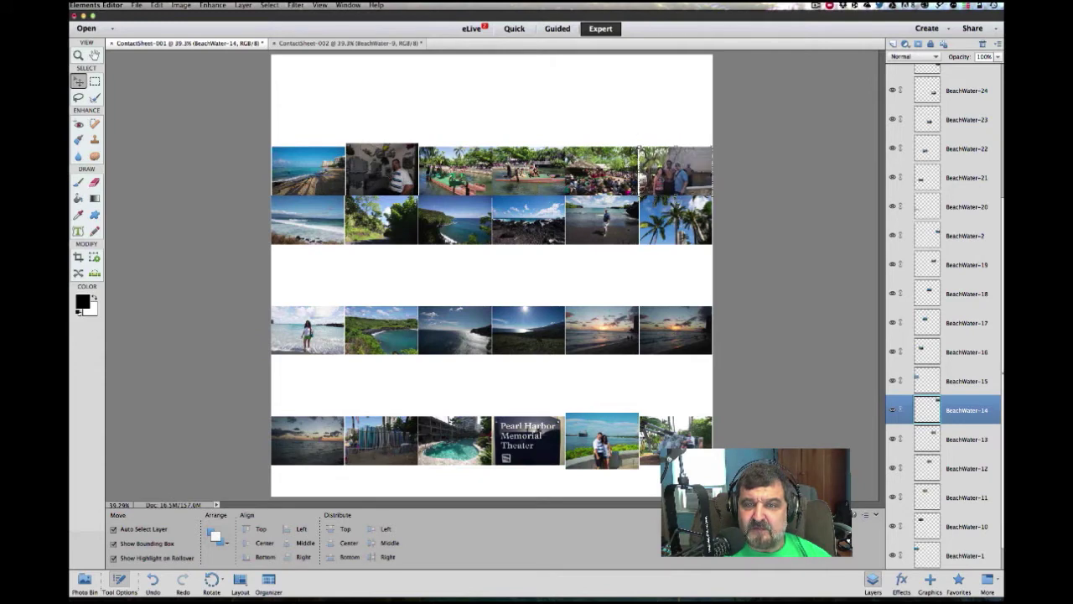
# Move the six third-row photos up so they sit directly beneath the second row.
pyautogui.moveTo(316, 312); pyautogui.dragTo(316, 252)
pyautogui.moveTo(388, 323); pyautogui.dragTo(389, 262)
pyautogui.moveTo(453, 325); pyautogui.dragTo(454, 272)
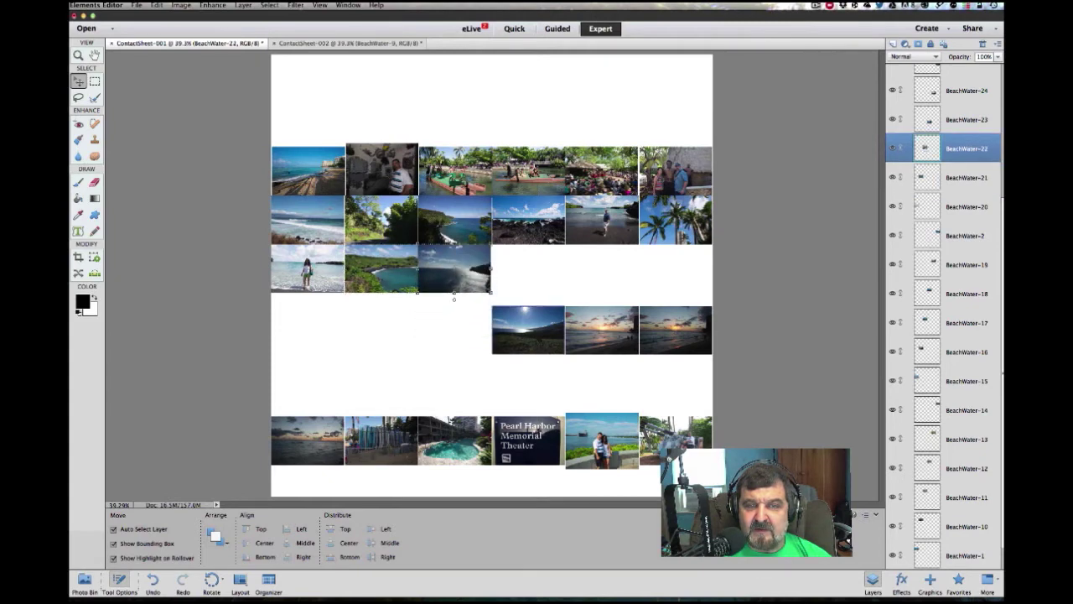
pyautogui.moveTo(537, 328); pyautogui.dragTo(537, 267)
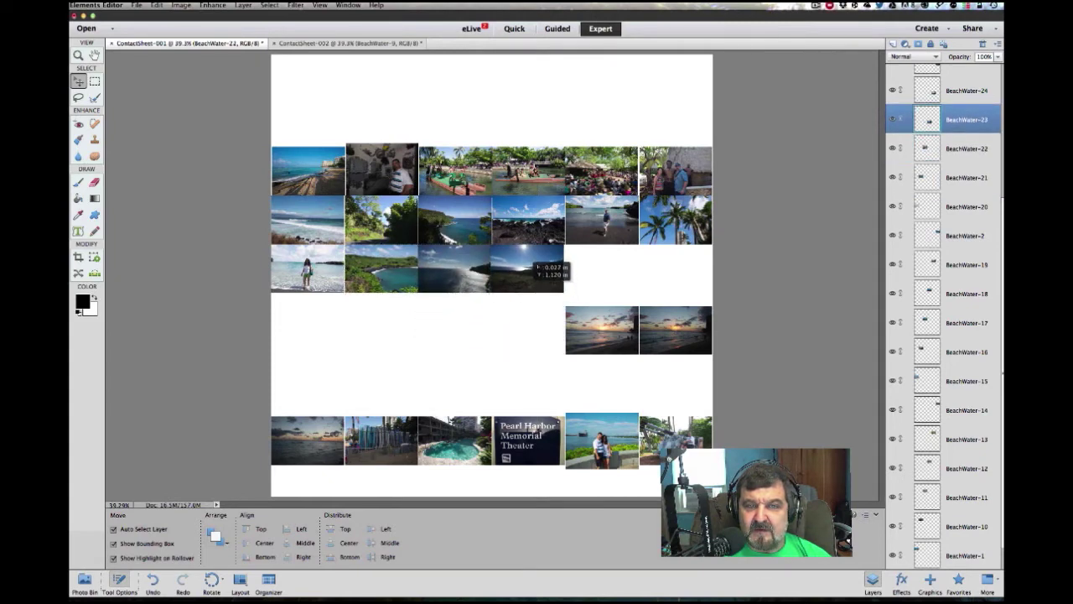
pyautogui.moveTo(611, 318); pyautogui.dragTo(610, 255)
pyautogui.moveTo(675, 329); pyautogui.dragTo(675, 267)
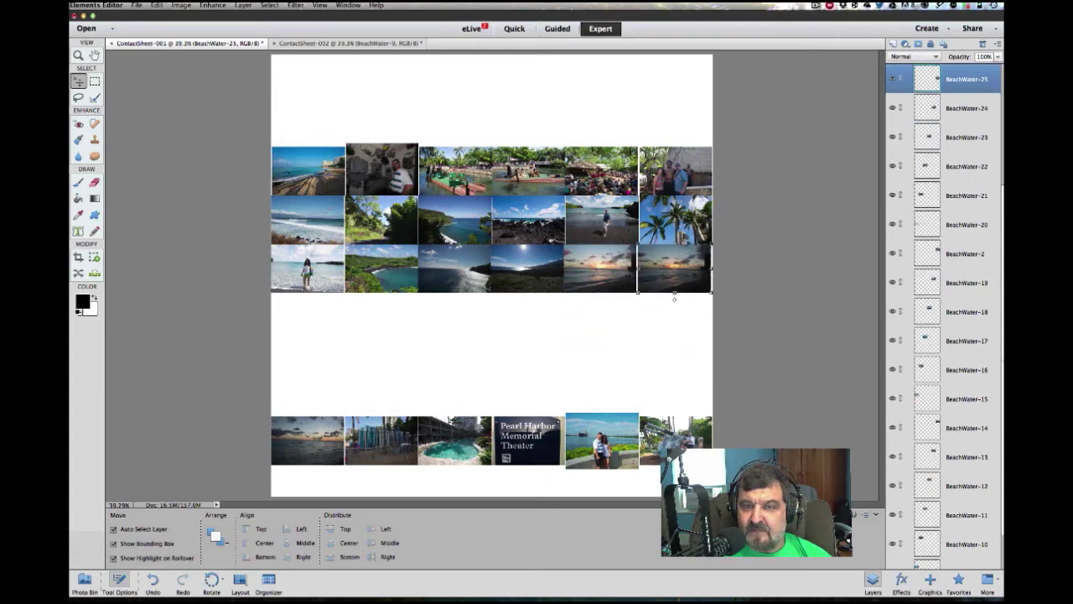
# Move the six bottom-row photos up so they sit directly beneath the third row.
pyautogui.moveTo(315, 419); pyautogui.dragTo(315, 295)
pyautogui.moveTo(388, 416); pyautogui.dragTo(388, 293)
pyautogui.moveTo(469, 406); pyautogui.dragTo(469, 282)
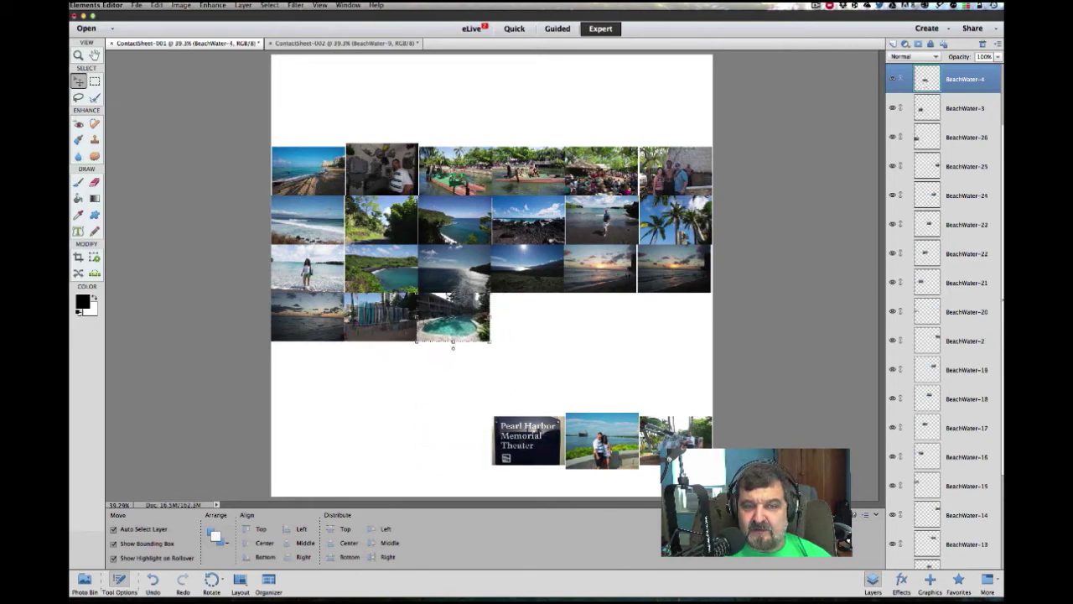
pyautogui.moveTo(530, 428); pyautogui.dragTo(526, 317)
pyautogui.moveTo(612, 429); pyautogui.dragTo(600, 307)
pyautogui.moveTo(675, 436); pyautogui.dragTo(675, 308)
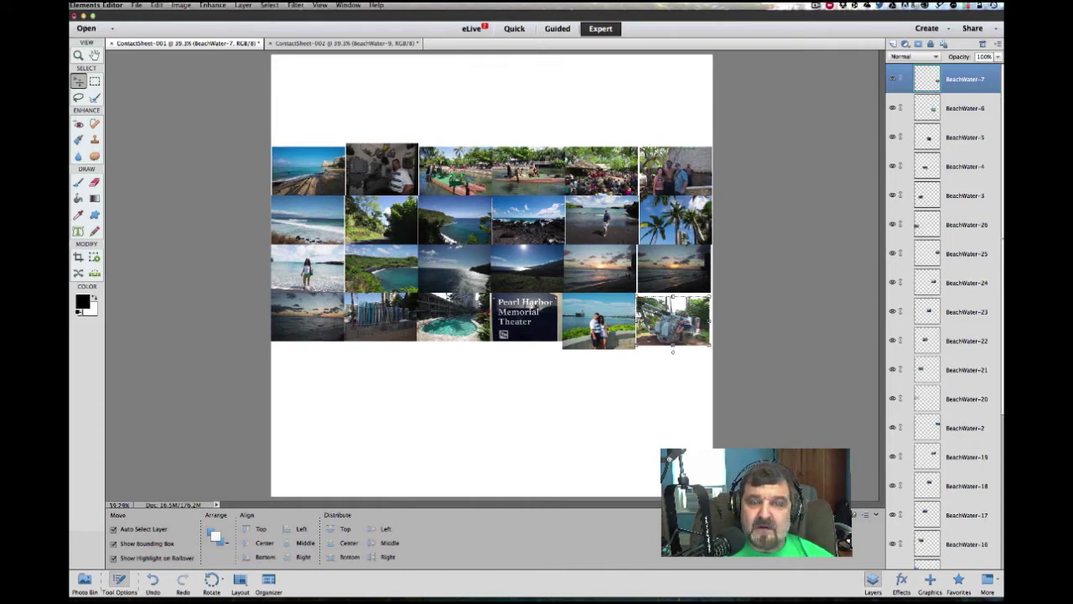
# Build a new six-photo row directly above the grid's top row from copies of photos elsewhere in the grid.
pyautogui.moveTo(470, 149); pyautogui.dragTo(309, 97)
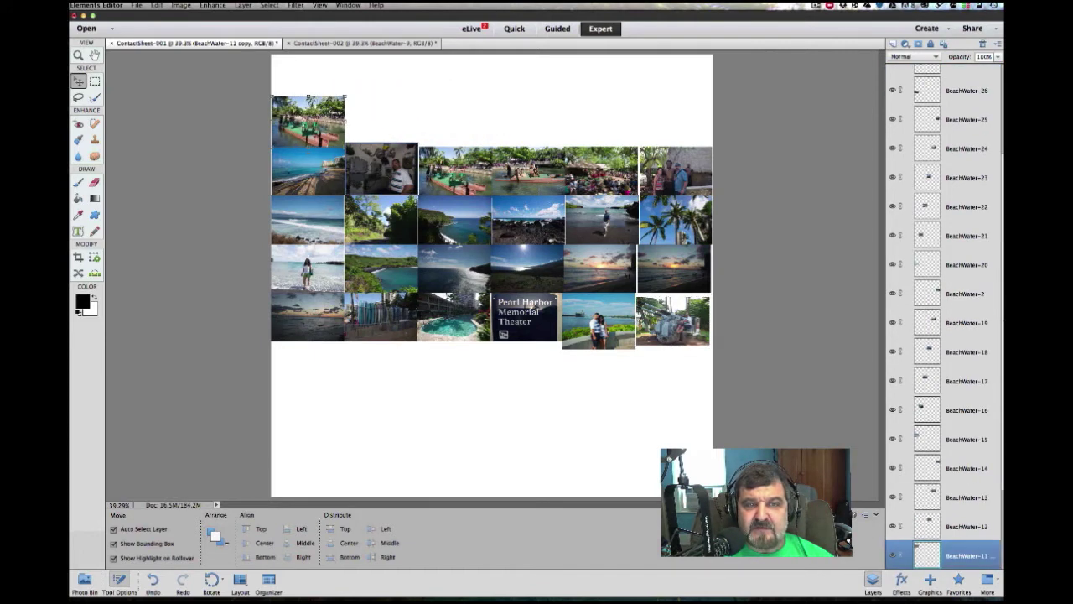
pyautogui.moveTo(344, 146); pyautogui.dragTo(381, 117)
pyautogui.moveTo(454, 211); pyautogui.dragTo(485, 107)
pyautogui.moveTo(535, 202); pyautogui.dragTo(537, 104)
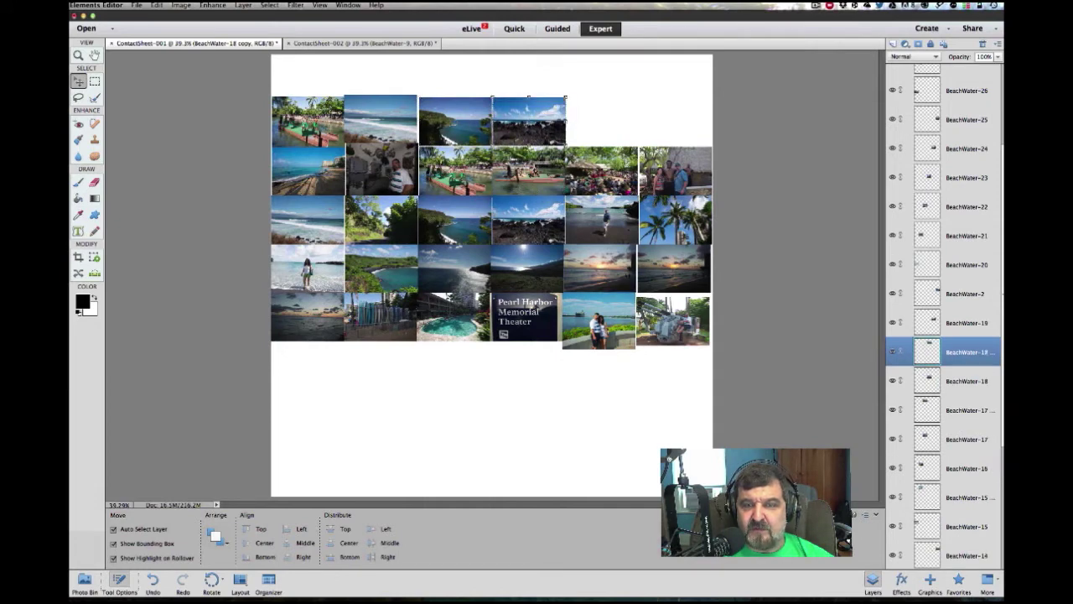
pyautogui.moveTo(604, 306); pyautogui.dragTo(609, 111)
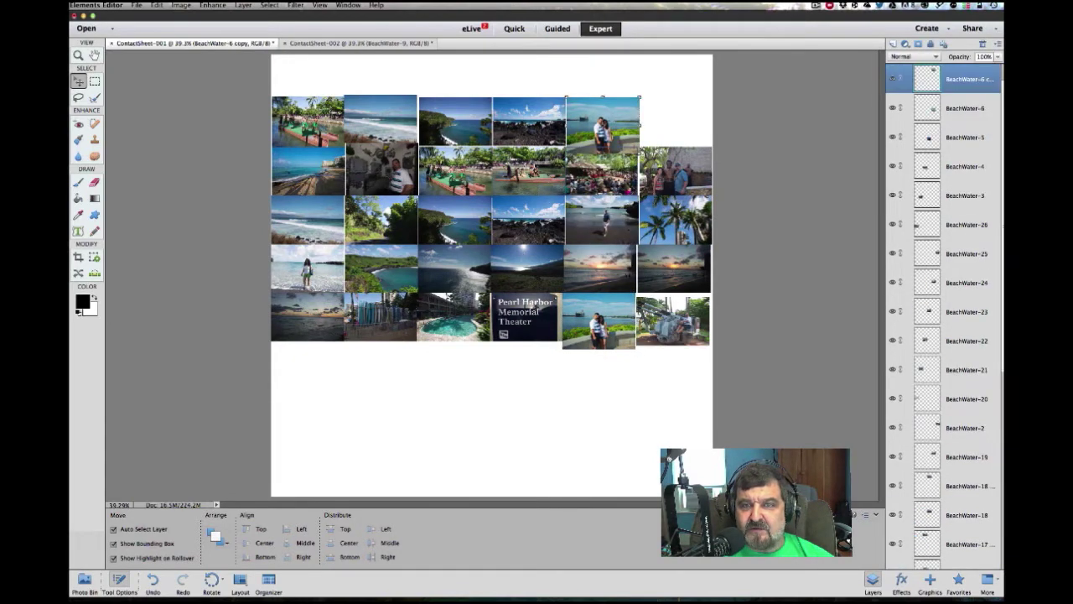
pyautogui.moveTo(681, 310); pyautogui.dragTo(683, 111)
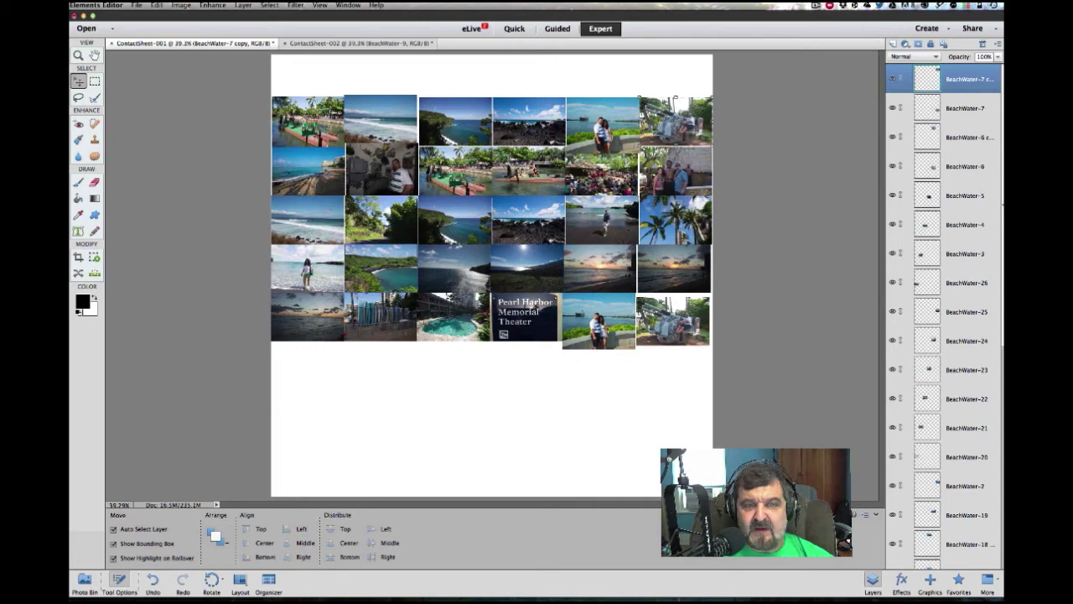
# Fill a new row directly beneath the grid with six varied photos, and scale the last one to 105.27%.
pyautogui.moveTo(384, 256); pyautogui.dragTo(310, 354)
pyautogui.moveTo(539, 201); pyautogui.dragTo(389, 348)
pyautogui.moveTo(415, 199); pyautogui.dragTo(487, 341)
pyautogui.moveTo(627, 149); pyautogui.dragTo(550, 353)
pyautogui.moveTo(382, 167); pyautogui.dragTo(604, 348)
pyautogui.moveTo(453, 113); pyautogui.dragTo(663, 359)
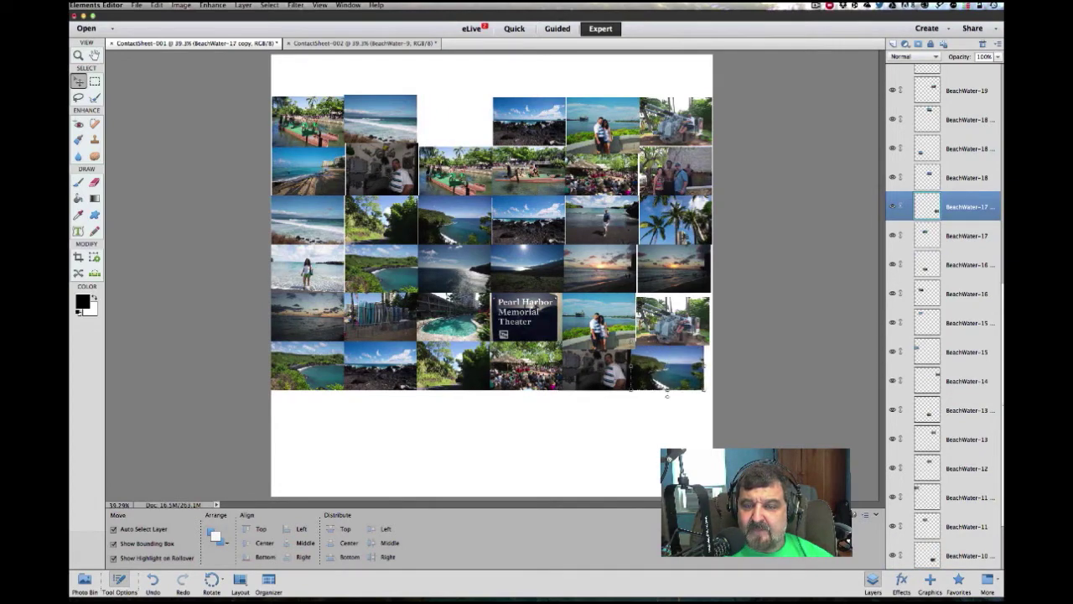
pyautogui.moveTo(704, 390); pyautogui.dragTo(709, 391)
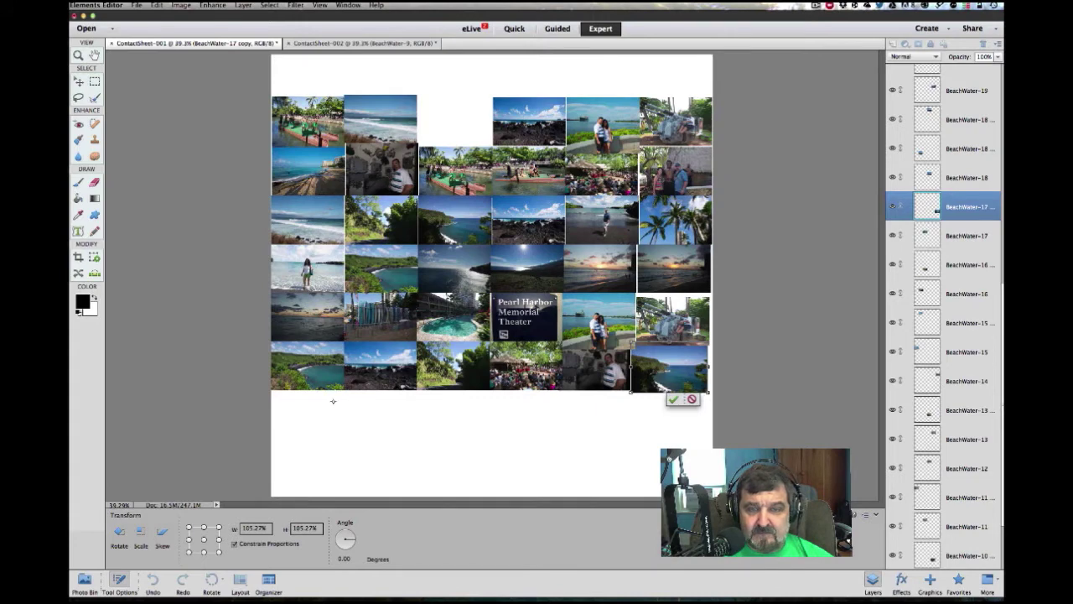
pyautogui.click(673, 399)
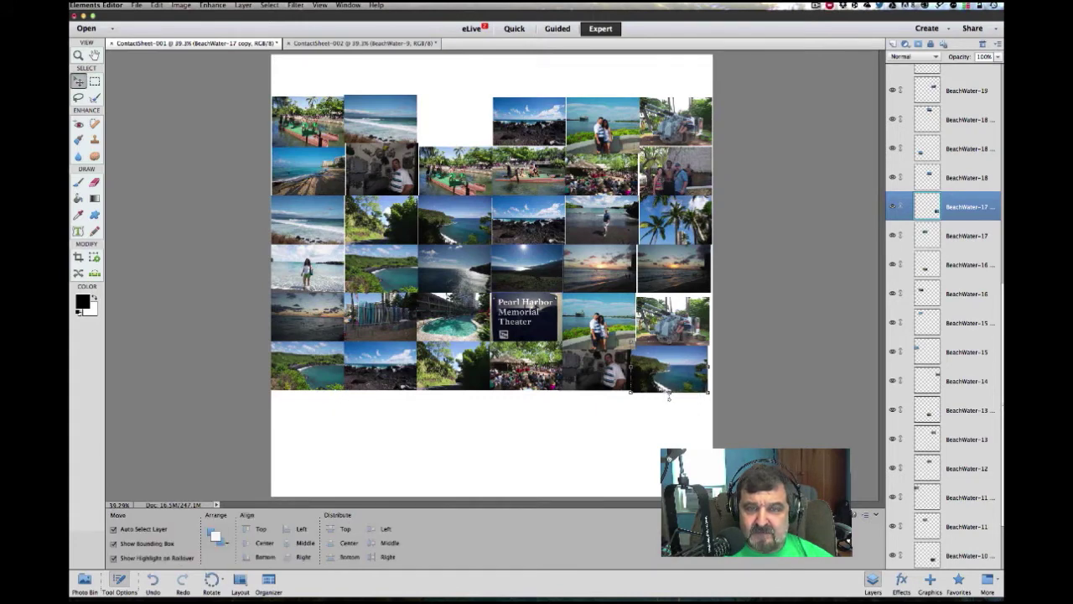
# Place the first four photos of another row beneath the grid, and refill the emptied spots in the top row.
pyautogui.moveTo(520, 264); pyautogui.dragTo(311, 397)
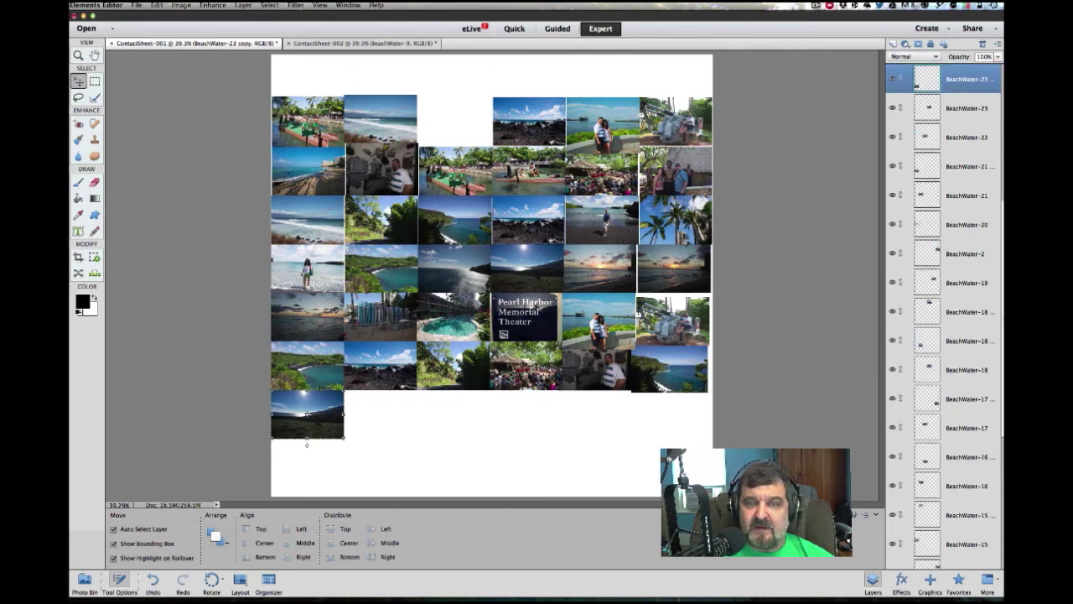
pyautogui.moveTo(466, 212); pyautogui.dragTo(468, 120)
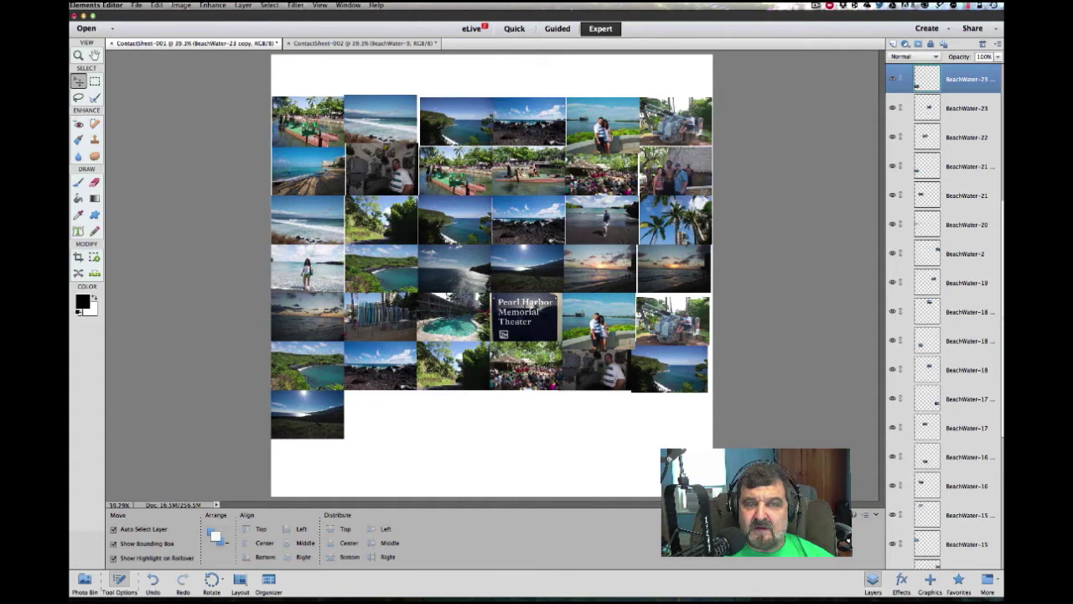
pyautogui.moveTo(537, 219); pyautogui.dragTo(389, 392)
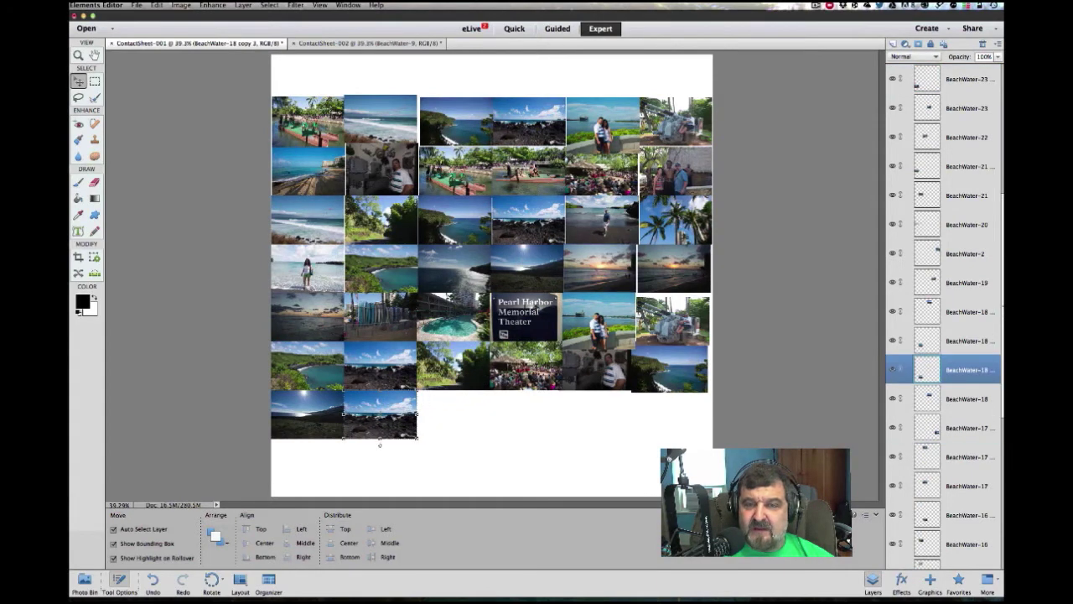
pyautogui.moveTo(578, 321); pyautogui.dragTo(432, 420)
pyautogui.moveTo(675, 122); pyautogui.dragTo(526, 413)
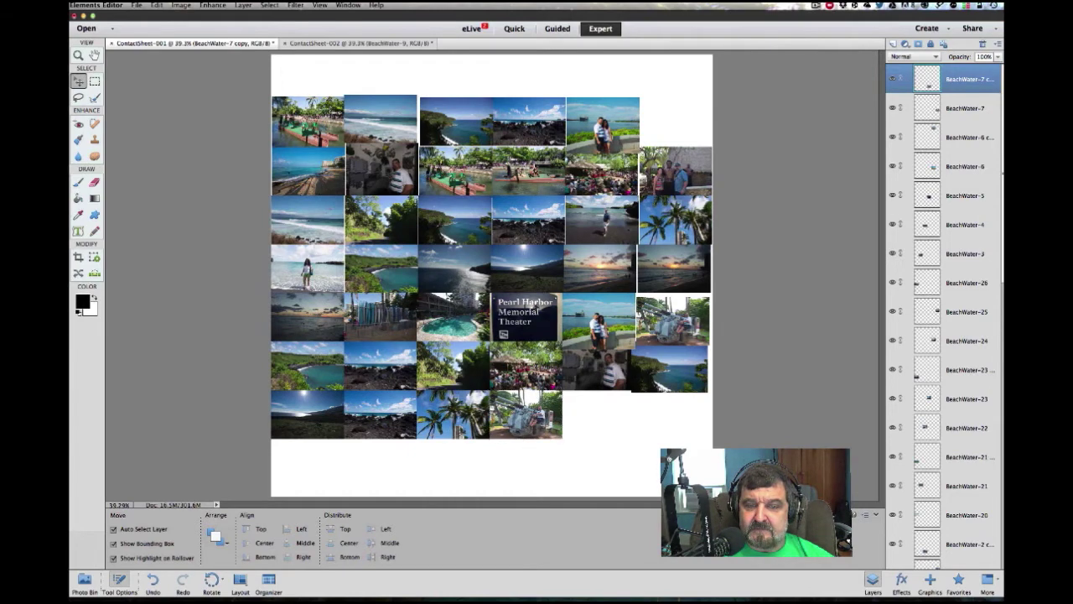
pyautogui.click(582, 436)
pyautogui.moveTo(529, 416); pyautogui.dragTo(683, 116)
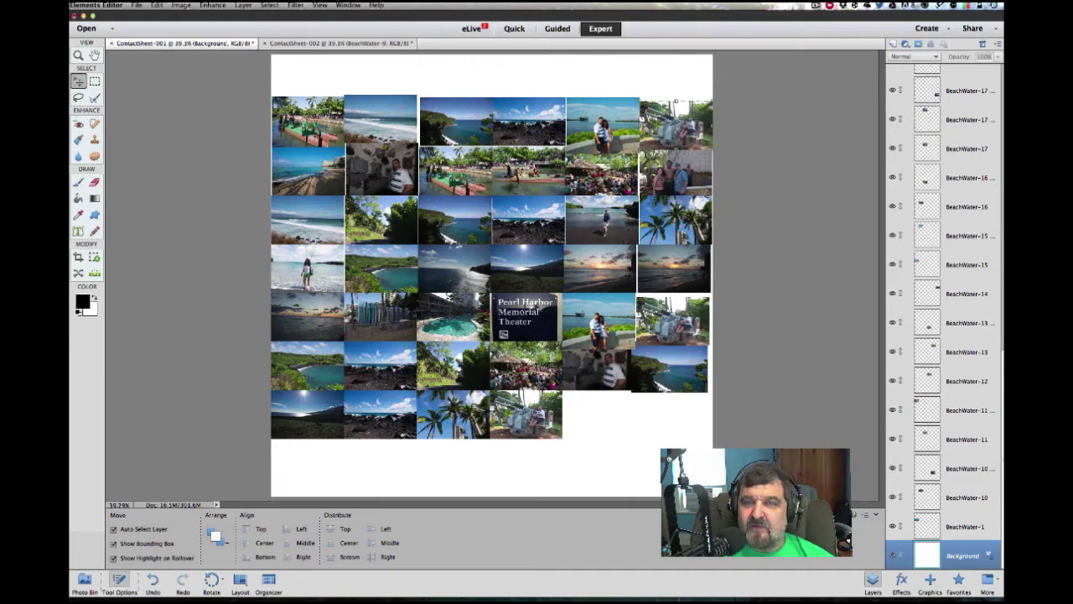
# Complete the bottom row with two more photo copies, and enlarge the last one to 111.86% so it reaches the canvas edge.
pyautogui.moveTo(314, 172); pyautogui.dragTo(613, 392)
pyautogui.moveTo(457, 202); pyautogui.dragTo(656, 376)
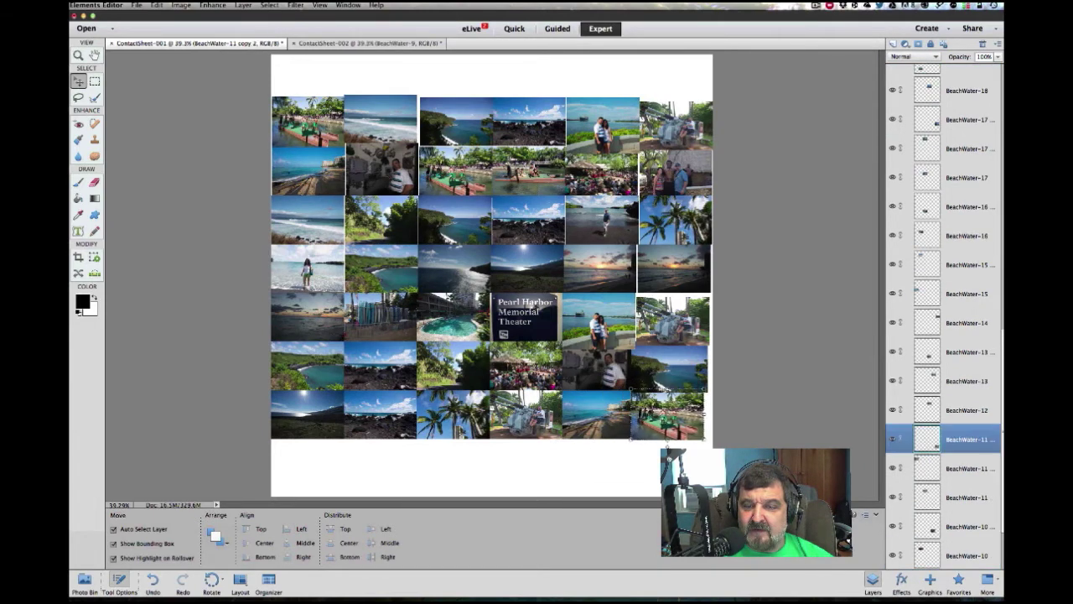
pyautogui.moveTo(705, 438); pyautogui.dragTo(712, 446)
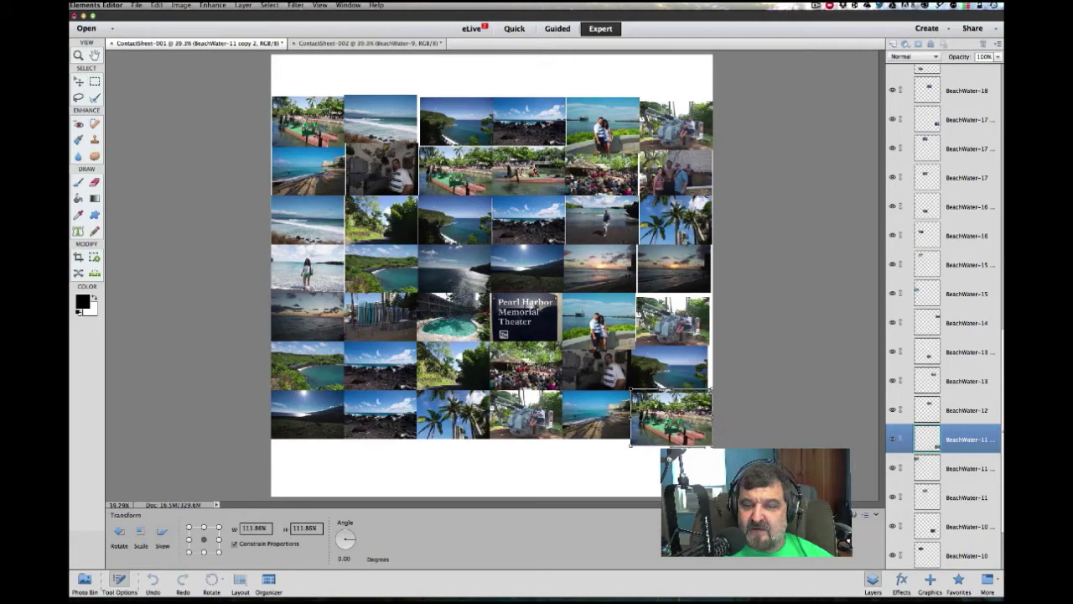
pyautogui.press('Return')
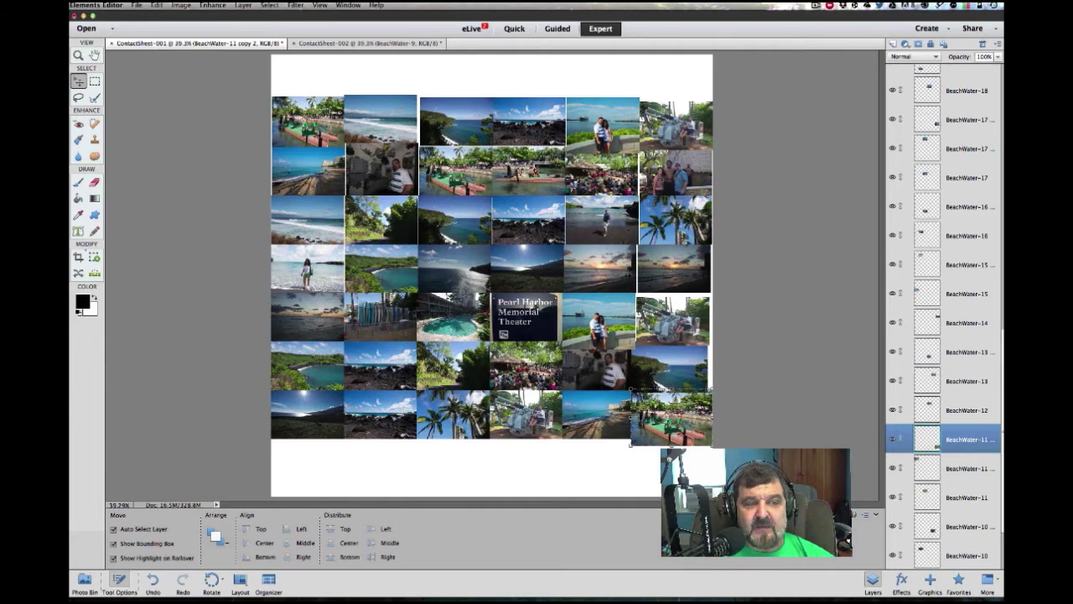
# Crop away the blank canvas above and below the photo grid, using the No Restriction crop preset.
pyautogui.press('c')
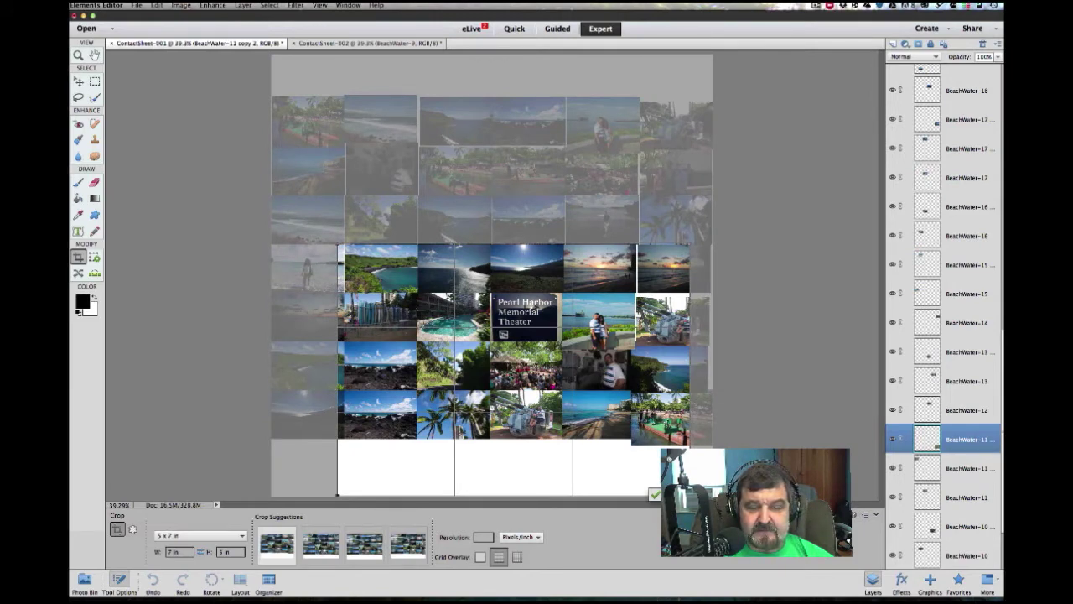
pyautogui.click(241, 535)
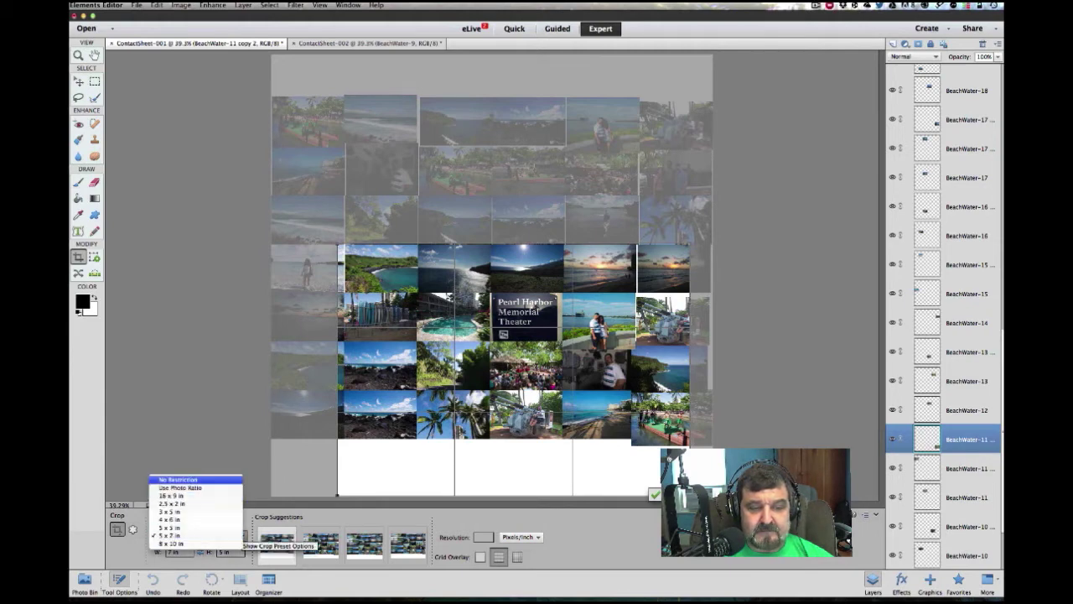
pyautogui.click(178, 479)
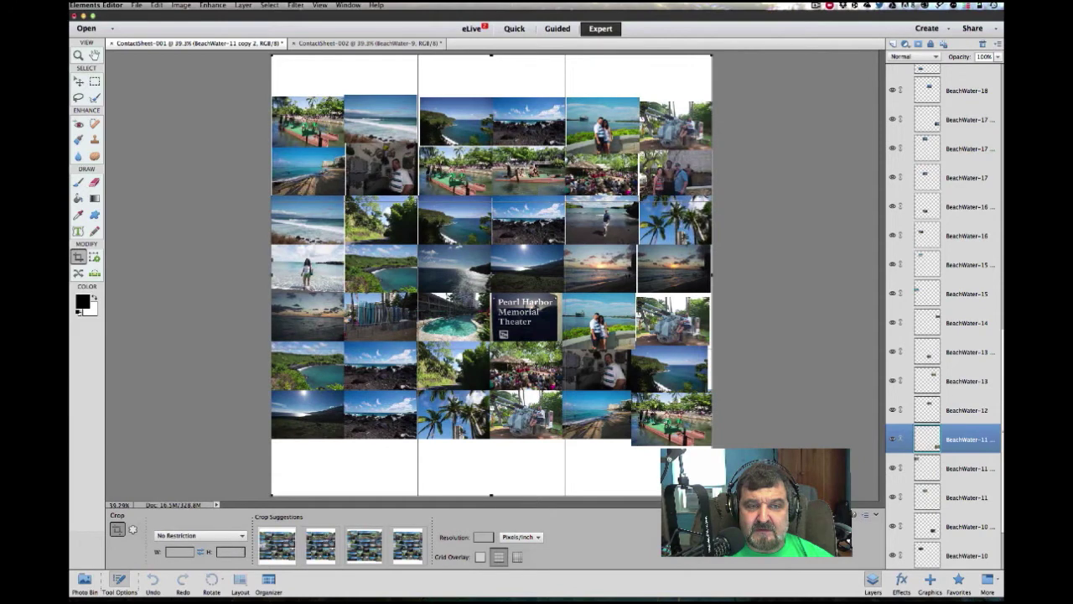
pyautogui.moveTo(491, 54); pyautogui.dragTo(491, 95)
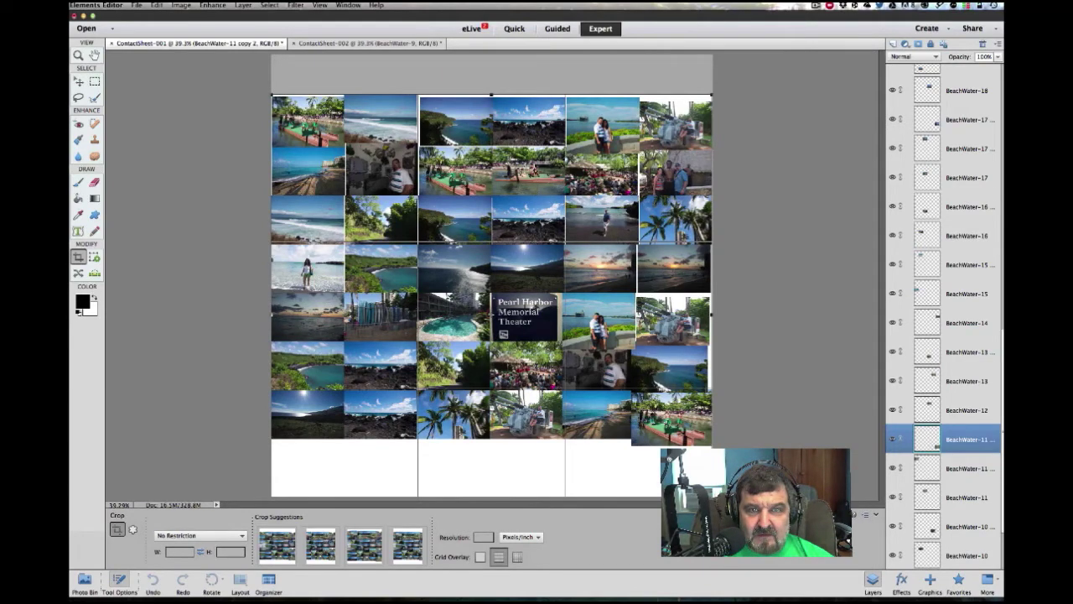
pyautogui.moveTo(492, 95)
pyautogui.mouseDown()
pyautogui.moveTo(491, 66)
pyautogui.moveTo(492, 97)
pyautogui.mouseUp()
pyautogui.press('Return')
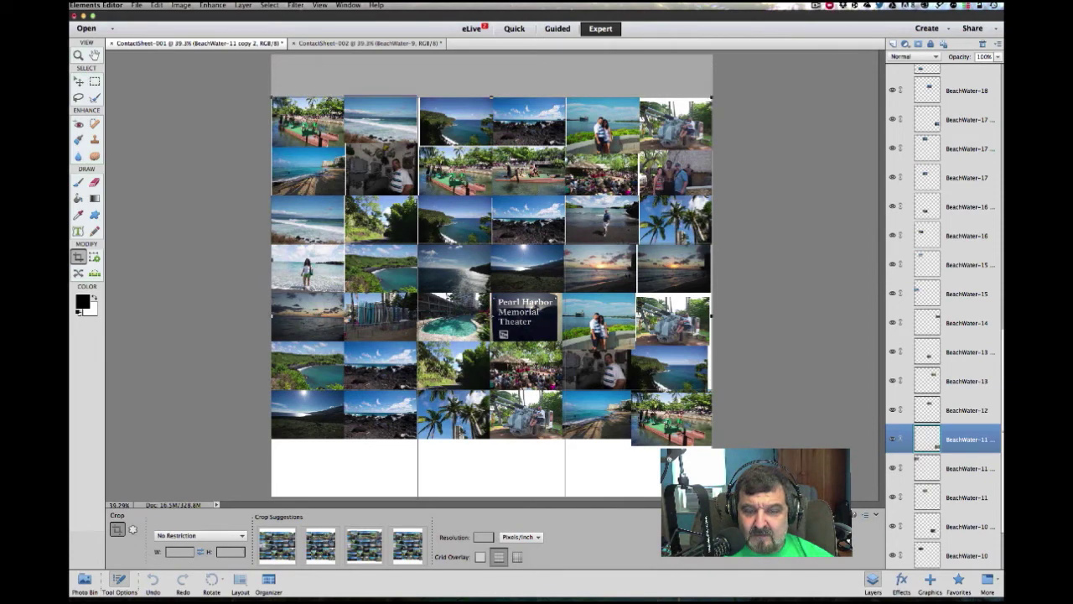
pyautogui.press('Return')
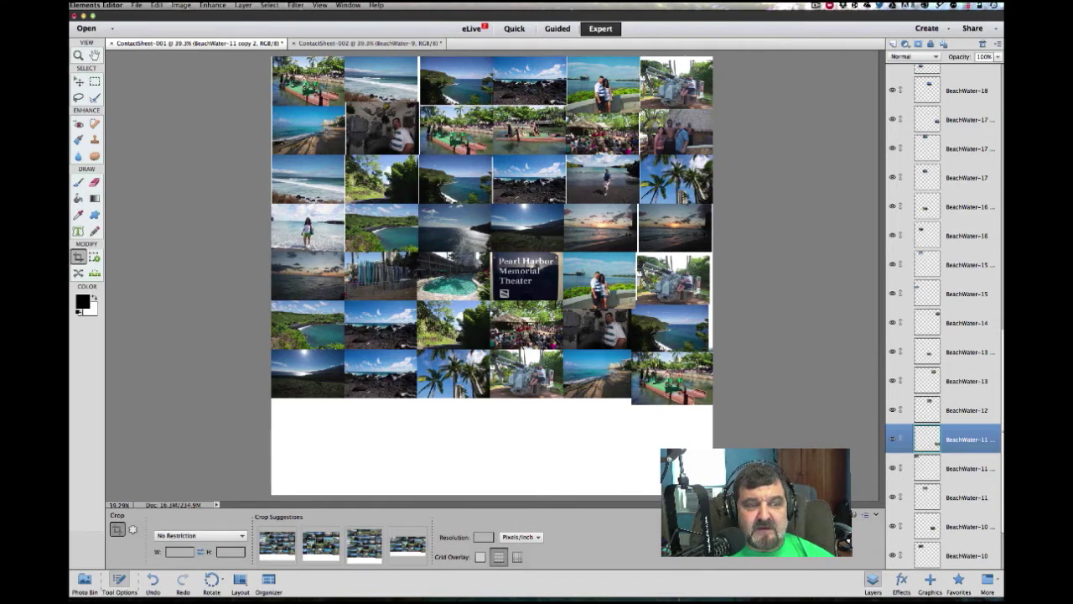
pyautogui.moveTo(272, 377); pyautogui.dragTo(711, 34)
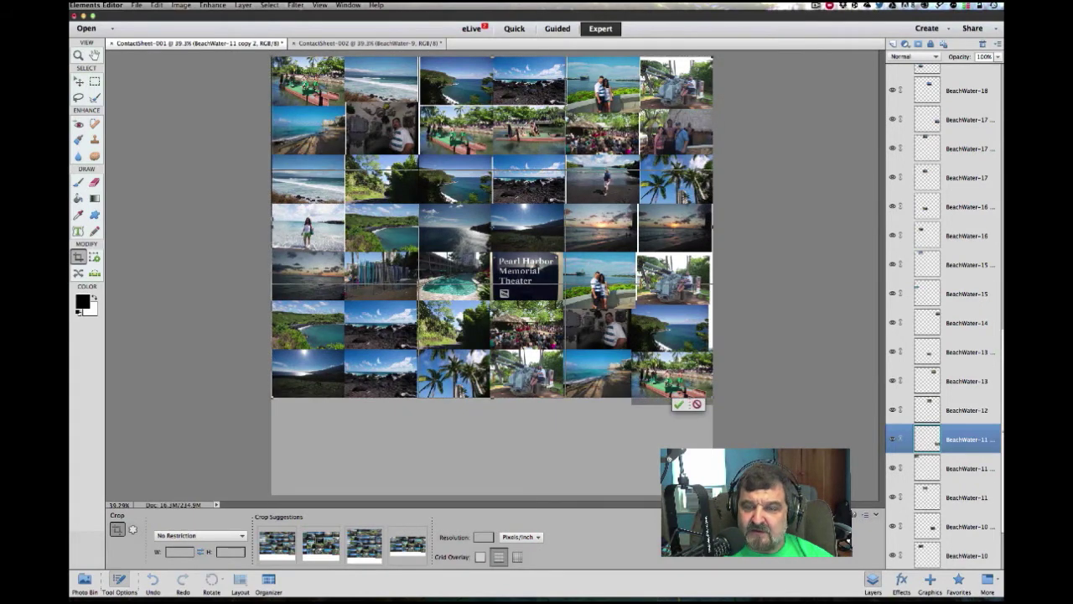
pyautogui.click(678, 404)
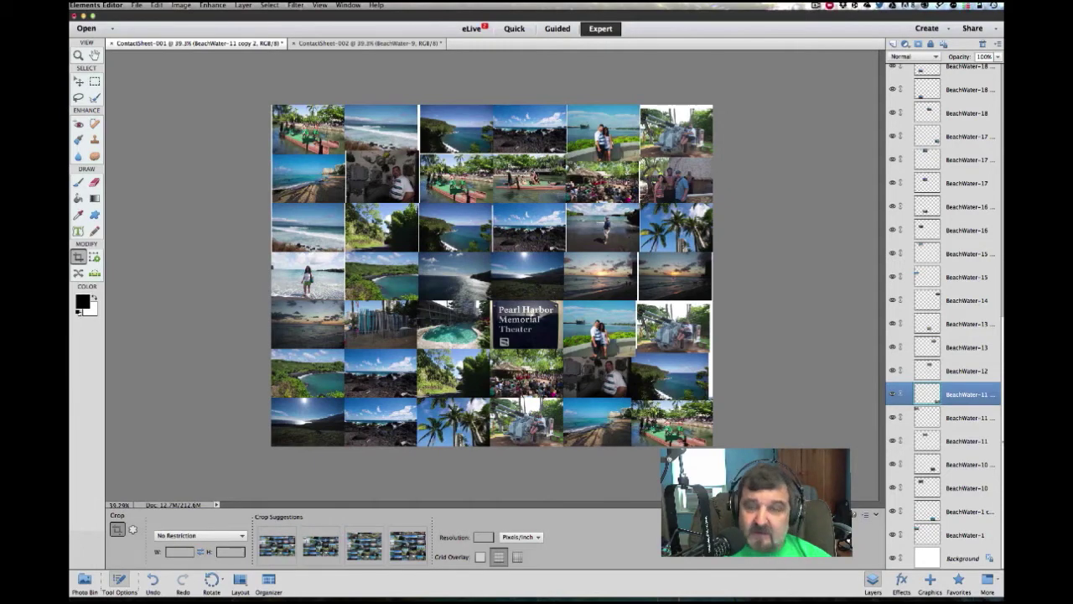
# Select all the photo layers, flatten the image, and duplicate the flattened background to a new layer.
pyautogui.click(966, 535)
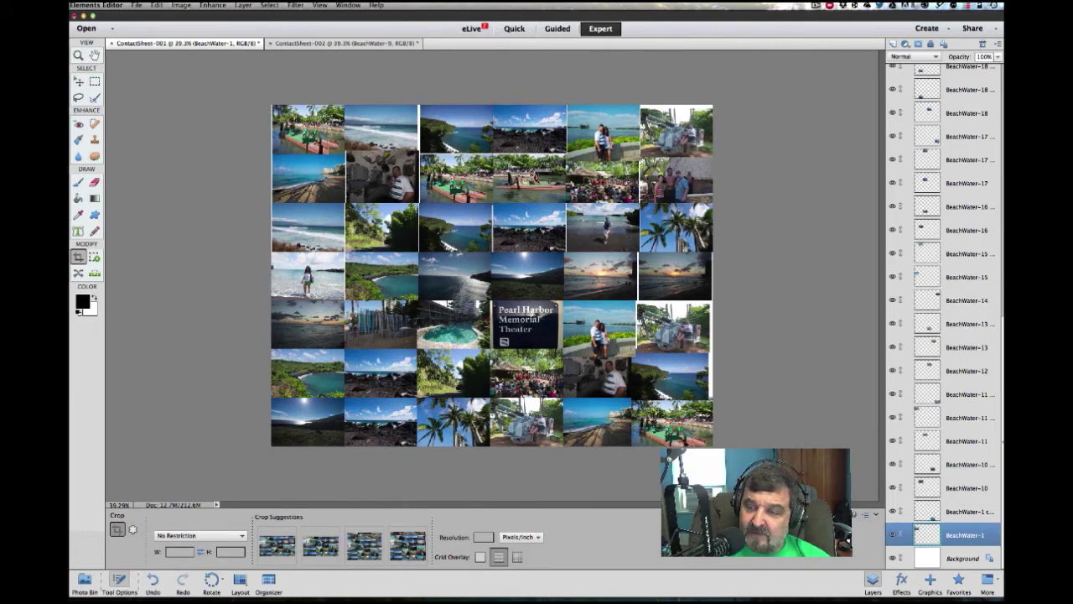
pyautogui.scroll(10, 944, 317)
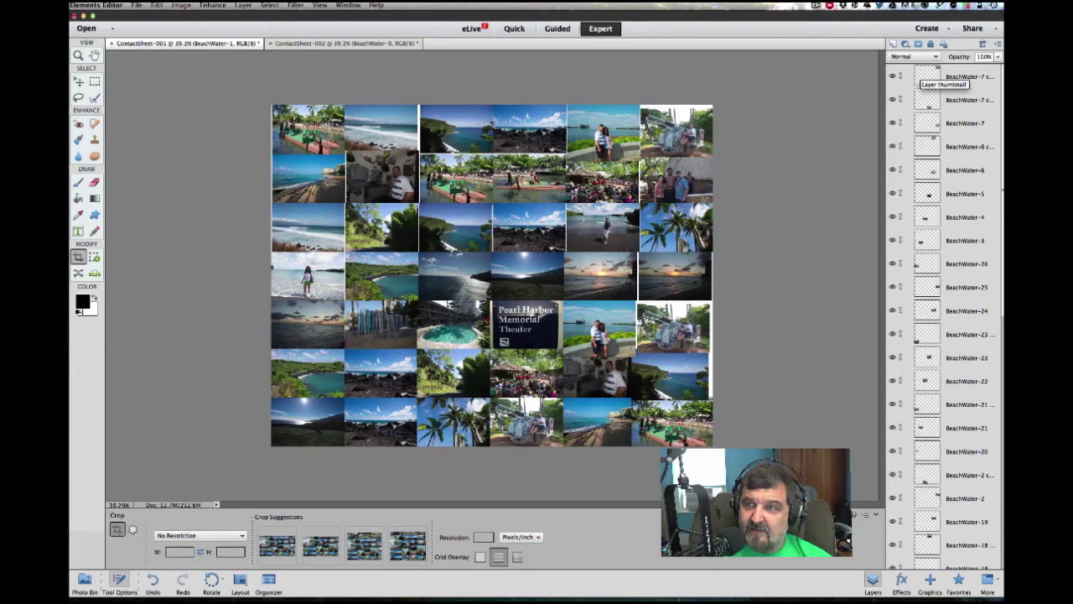
pyautogui.keyDown('shift'); pyautogui.click(926, 76); pyautogui.keyUp('shift')
pyautogui.rightClick(923, 73)
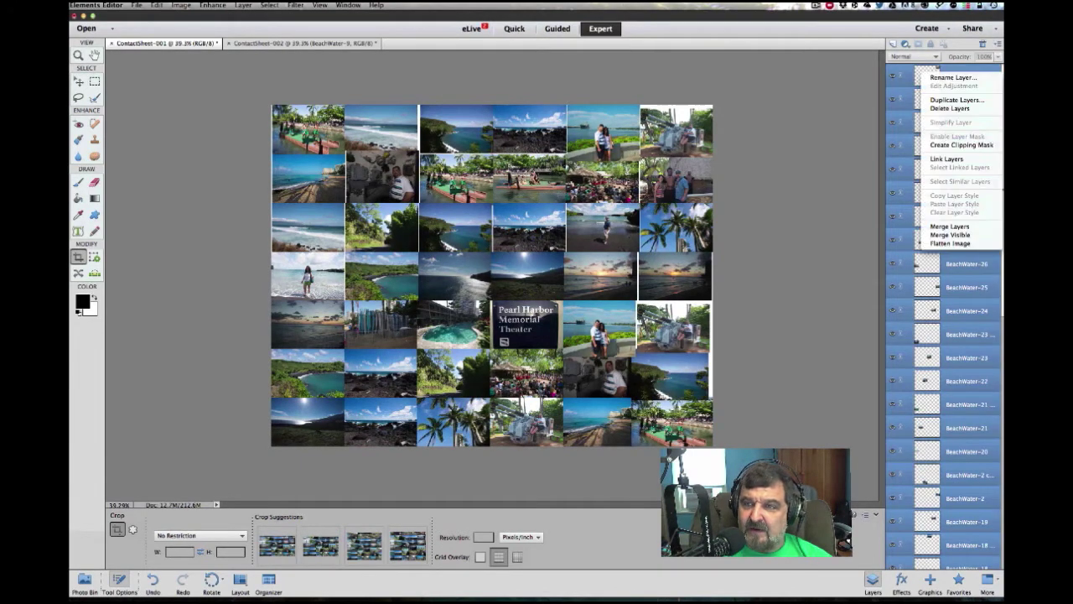
pyautogui.click(950, 244)
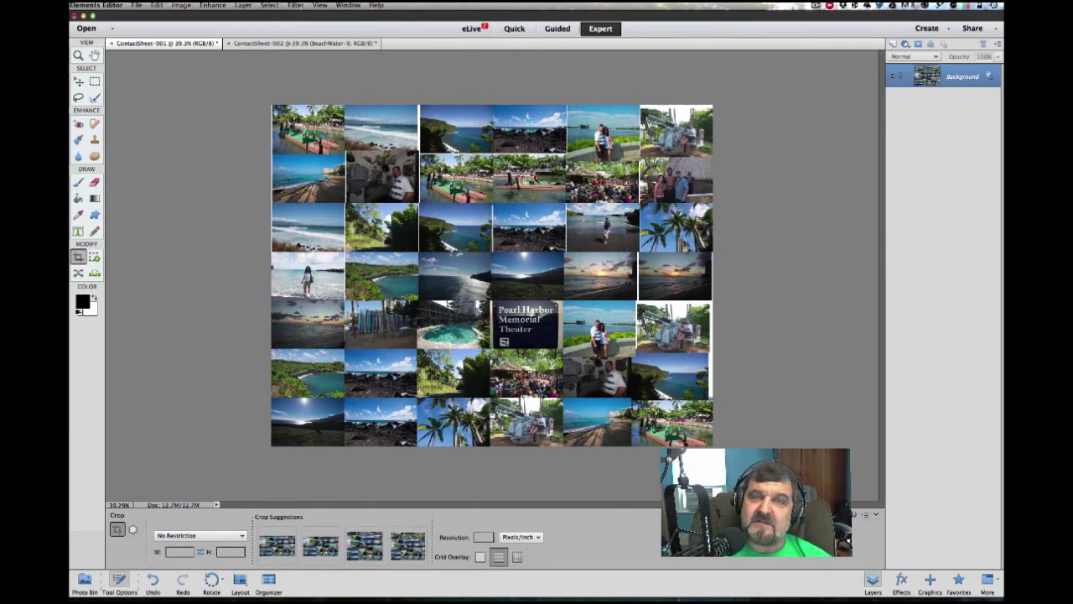
pyautogui.press('super+j')
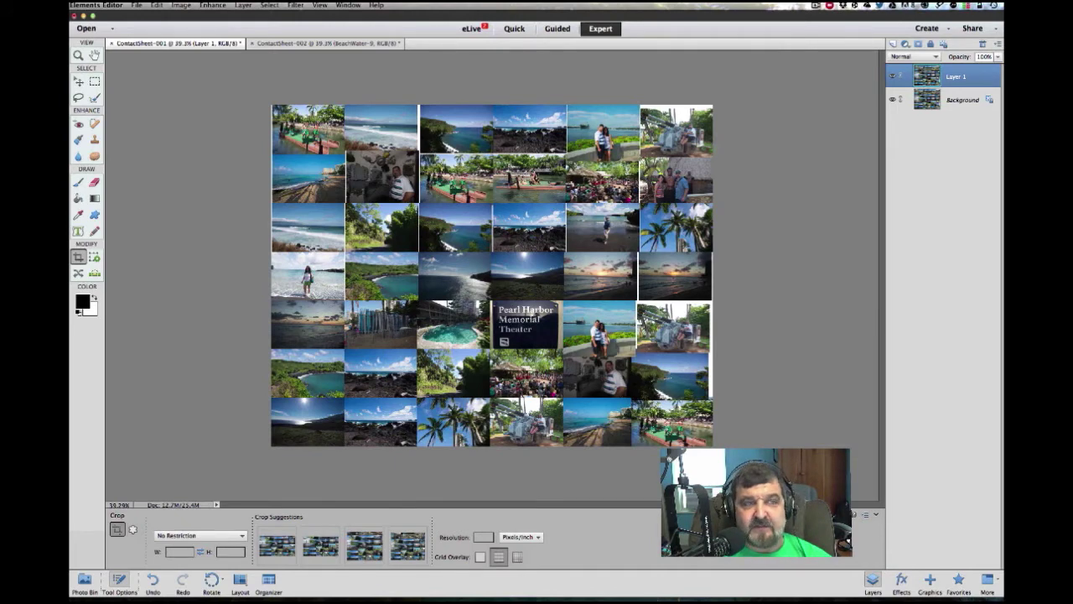
# Make a large circular selection with the Elliptical Marquee and centre it over the collage.
pyautogui.press('m')
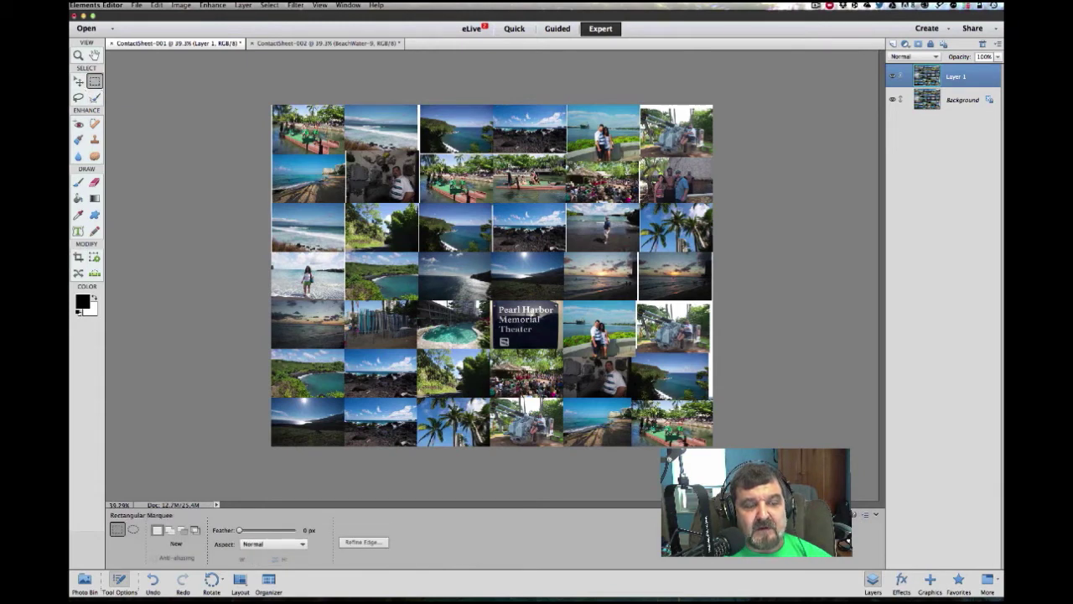
pyautogui.click(133, 529)
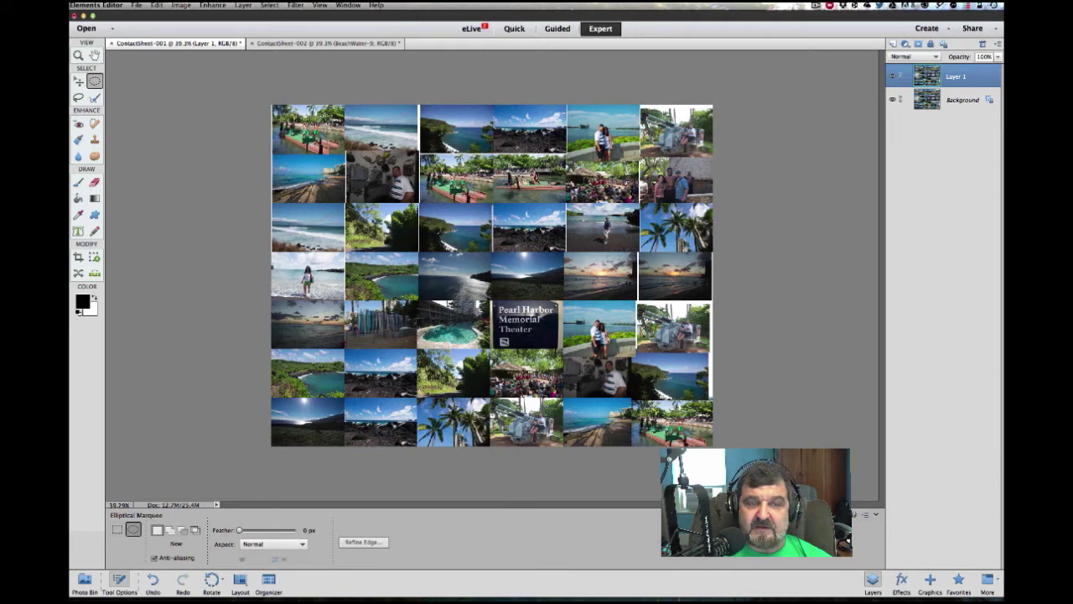
pyautogui.moveTo(324, 141); pyautogui.dragTo(952, 384)
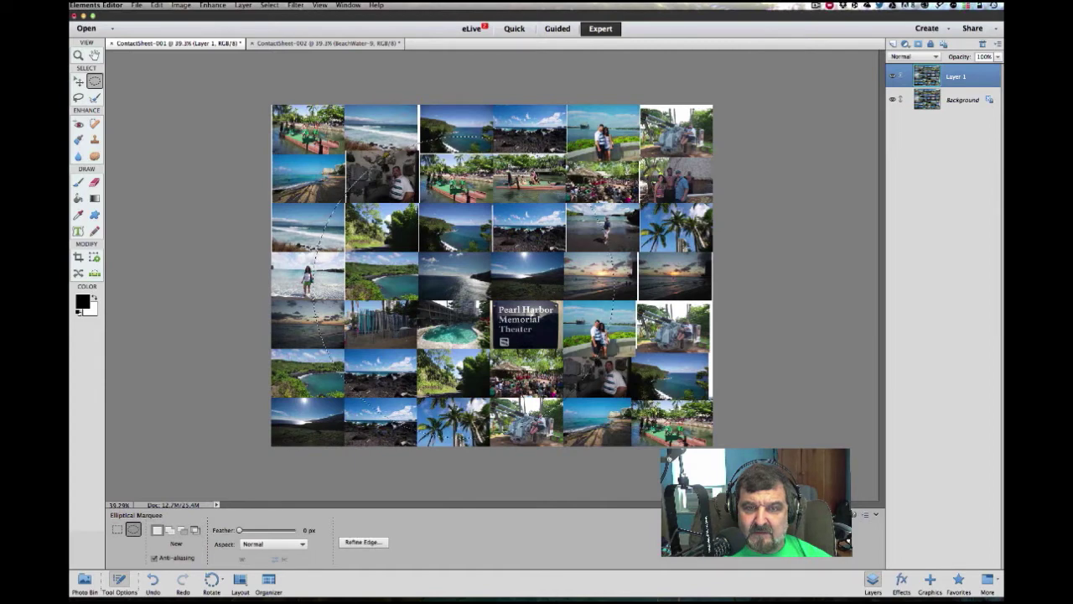
pyautogui.moveTo(429, 214); pyautogui.dragTo(458, 210)
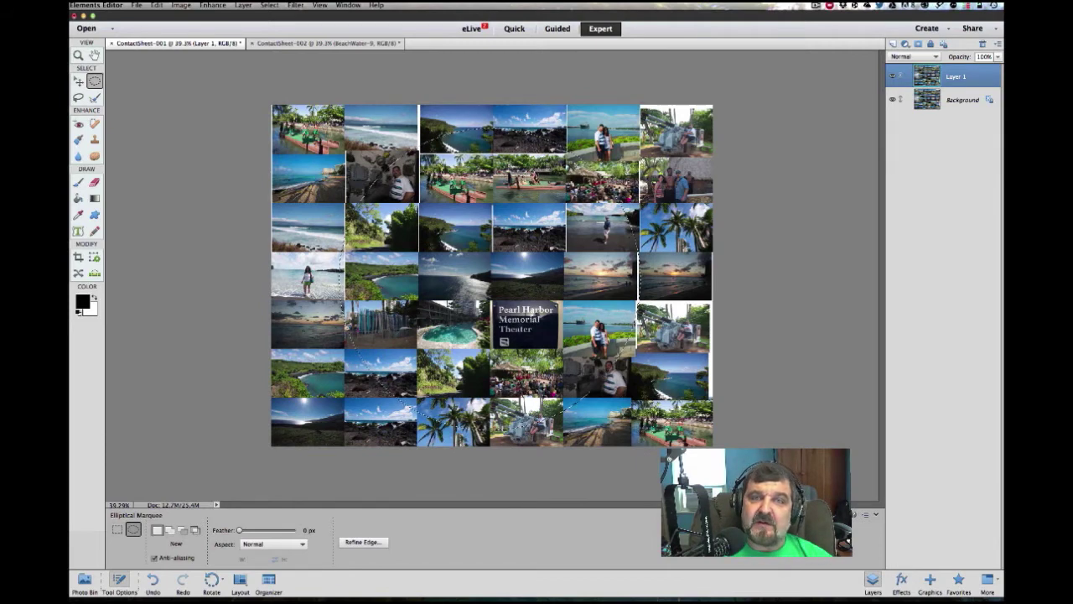
# Copy the circular selection to its own layer, and hide the Background layer while leaving Layer 1 visible.
pyautogui.press('alt+shift+super+n')
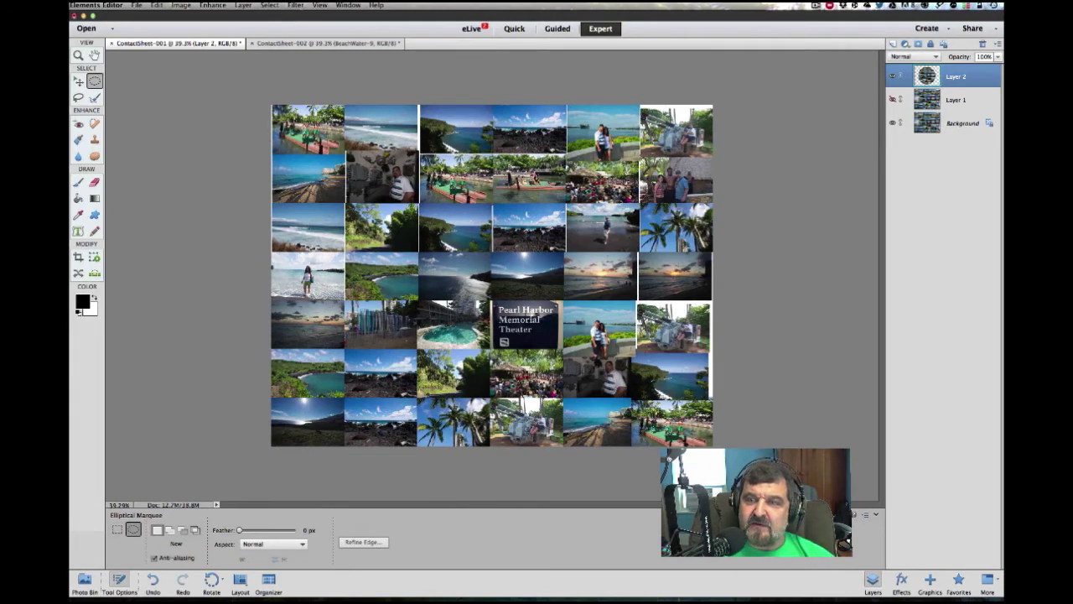
pyautogui.click(893, 123)
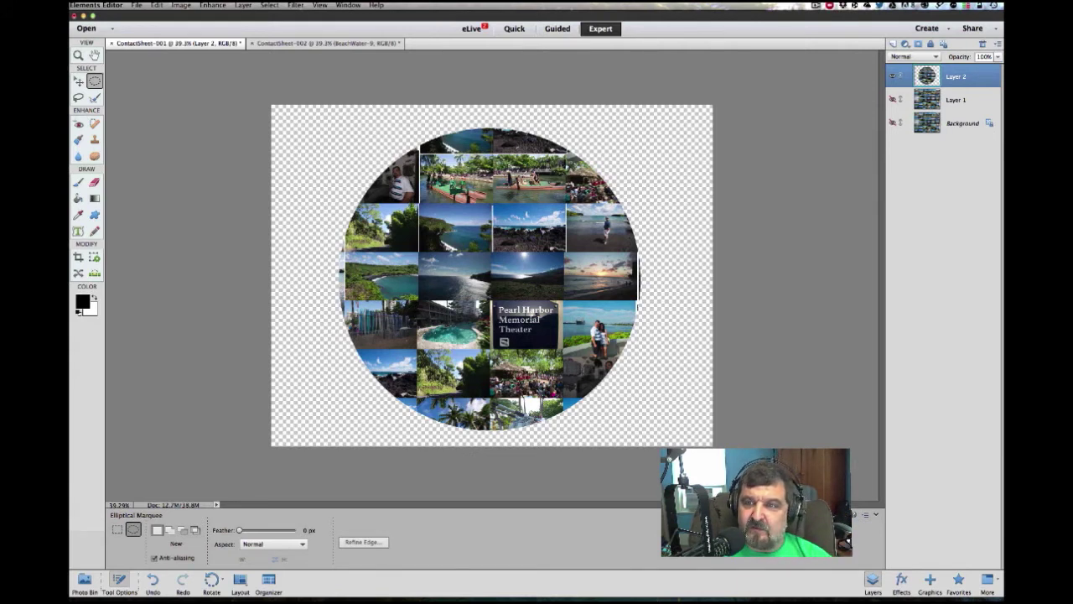
pyautogui.click(893, 100)
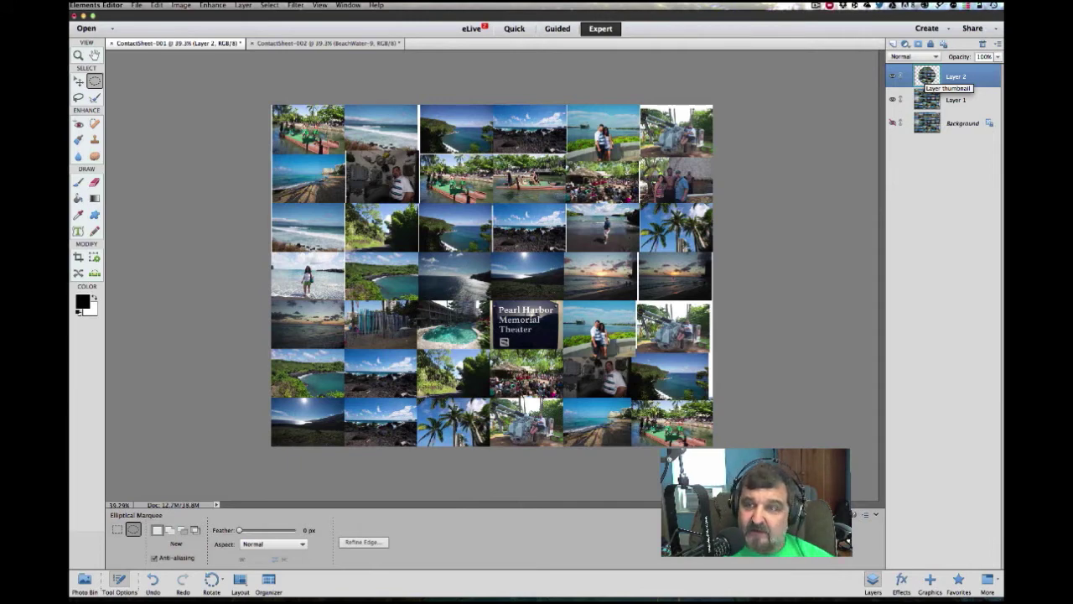
# Load Layer 2's circle as a selection and apply the Spherize filter at 100% in Normal mode.
pyautogui.keyDown('super'); pyautogui.click(926, 76); pyautogui.keyUp('super')
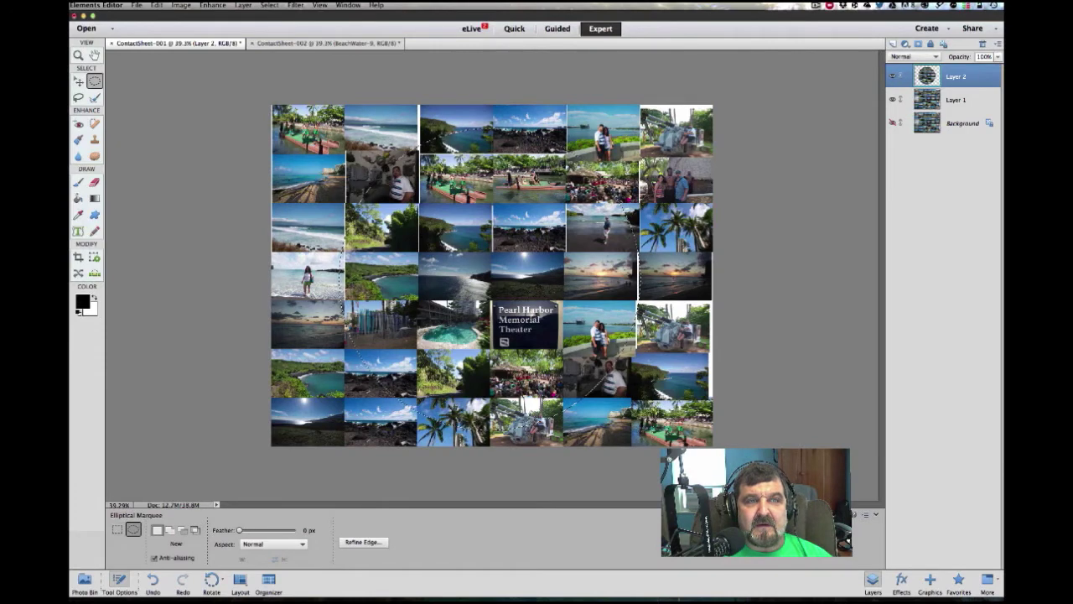
pyautogui.click(212, 5)
pyautogui.moveTo(296, 5)
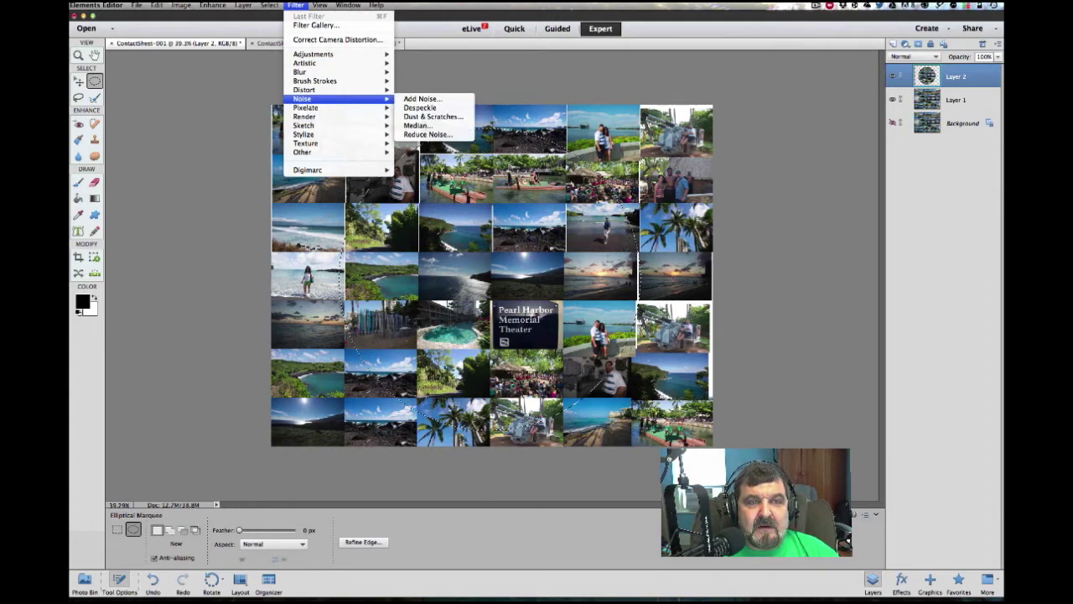
pyautogui.moveTo(303, 90)
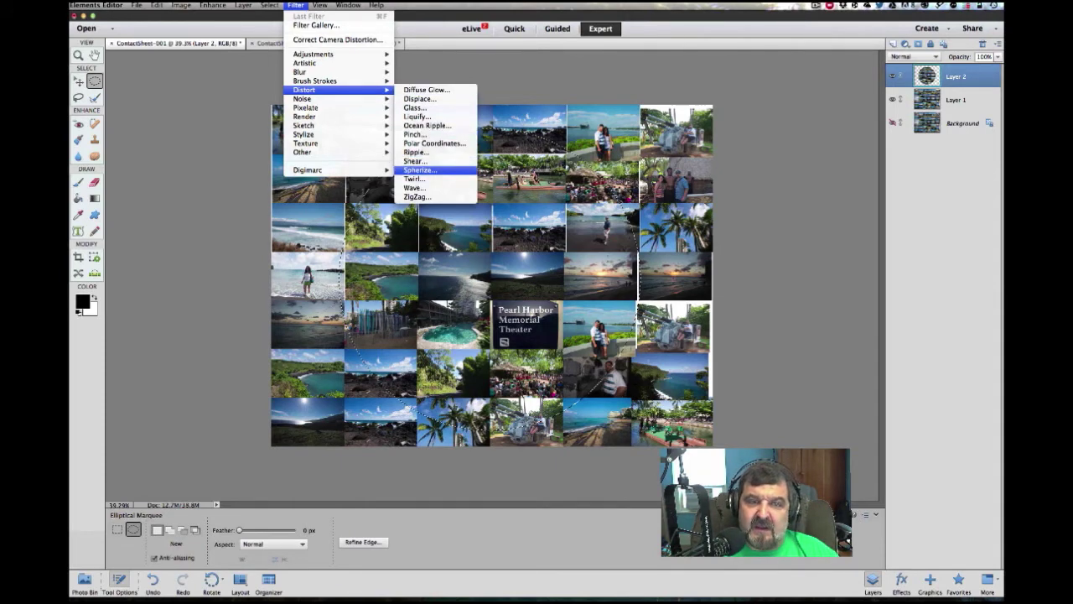
pyautogui.click(420, 169)
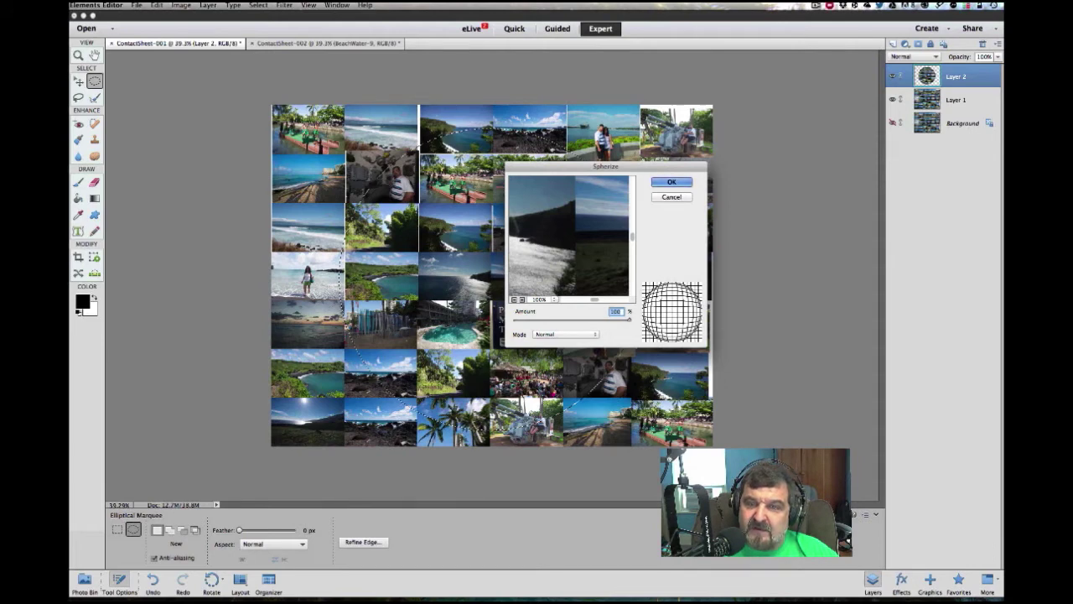
pyautogui.press('Return')
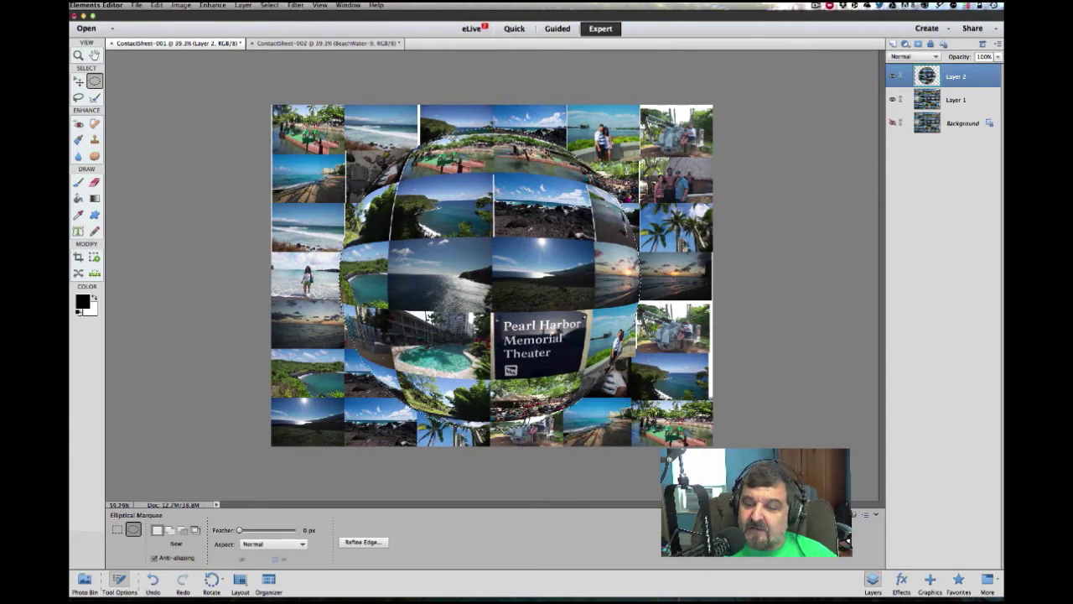
# Apply the translucent style from the Glass Buttons set to the spherized circle on Layer 2.
pyautogui.click(902, 580)
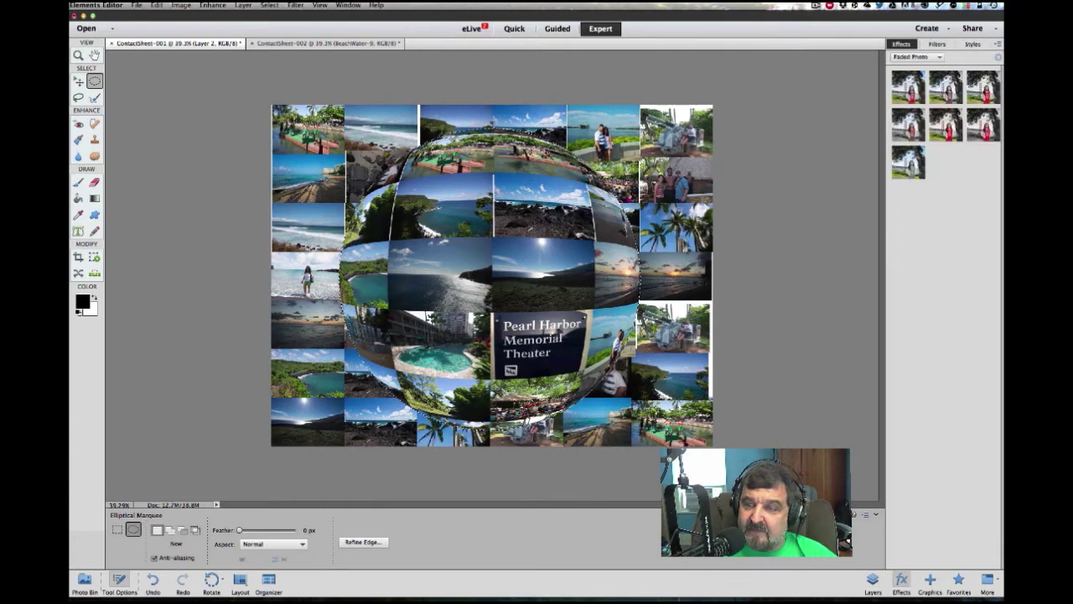
pyautogui.click(917, 56)
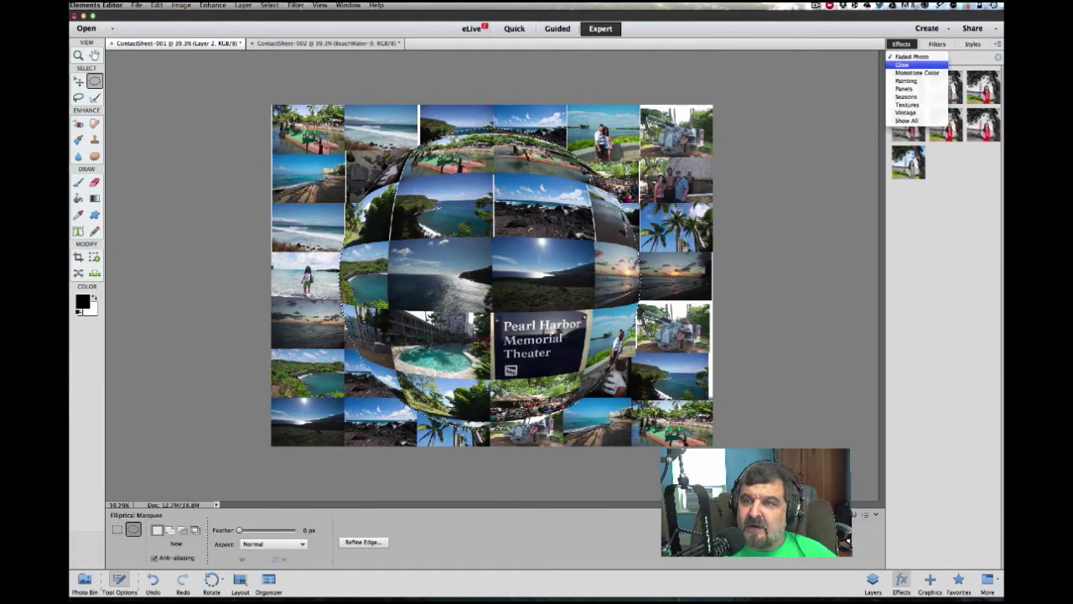
pyautogui.click(904, 65)
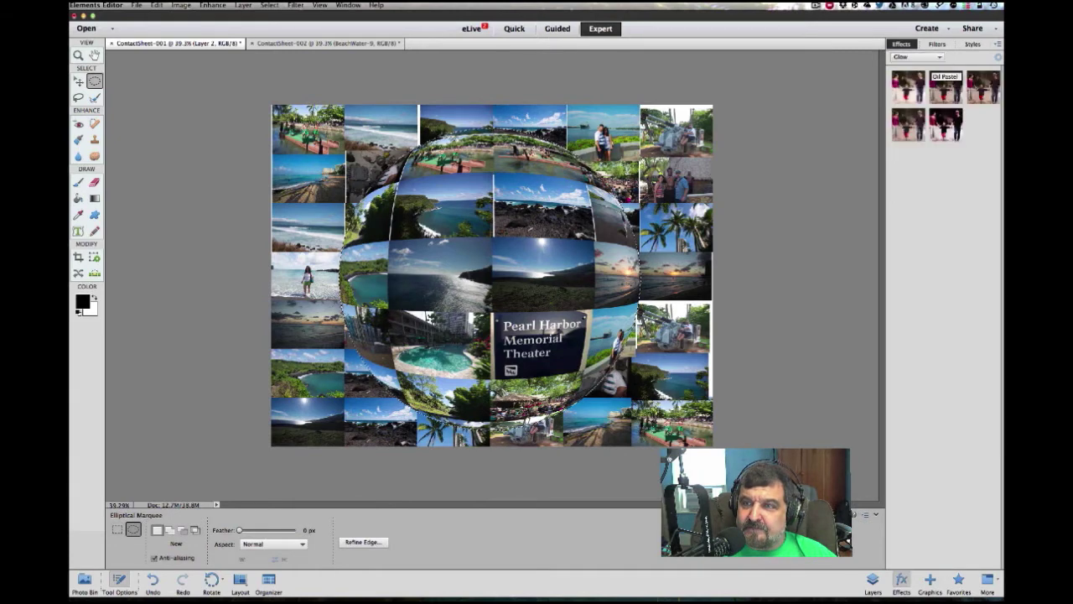
pyautogui.click(936, 44)
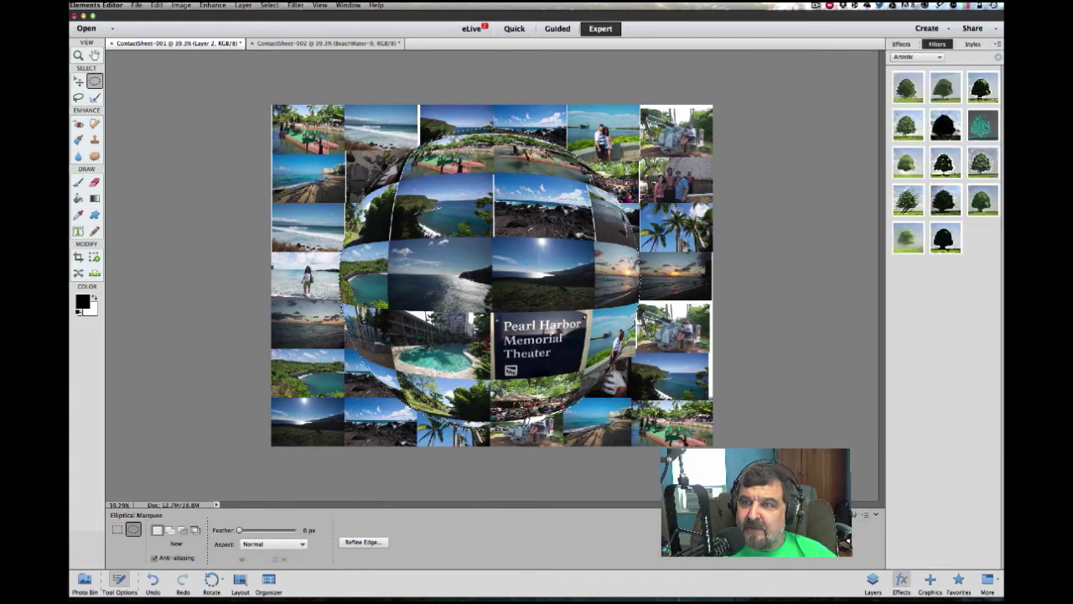
pyautogui.click(972, 43)
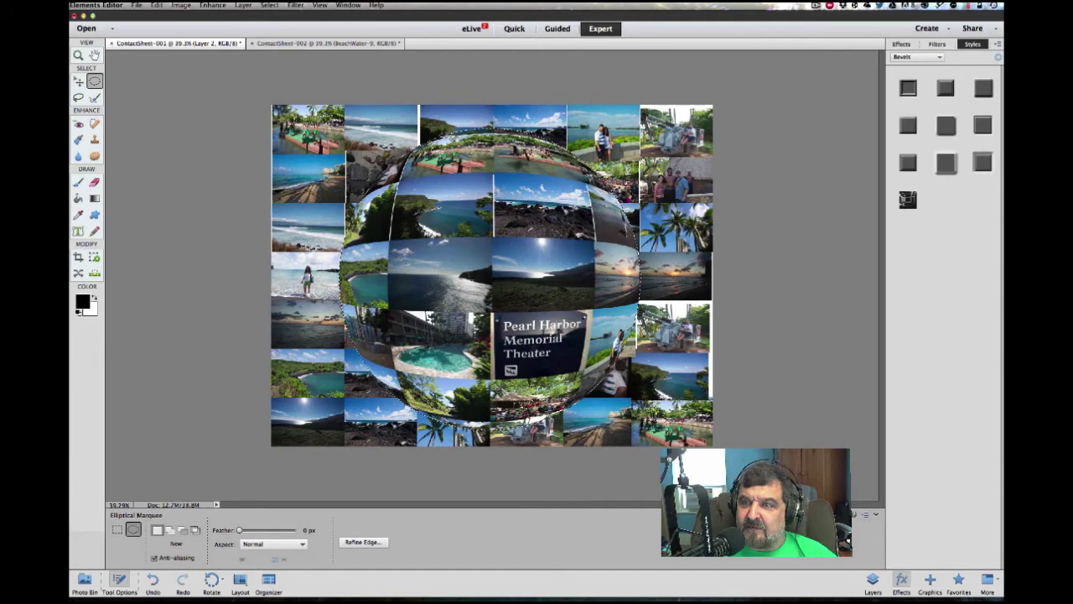
pyautogui.click(918, 56)
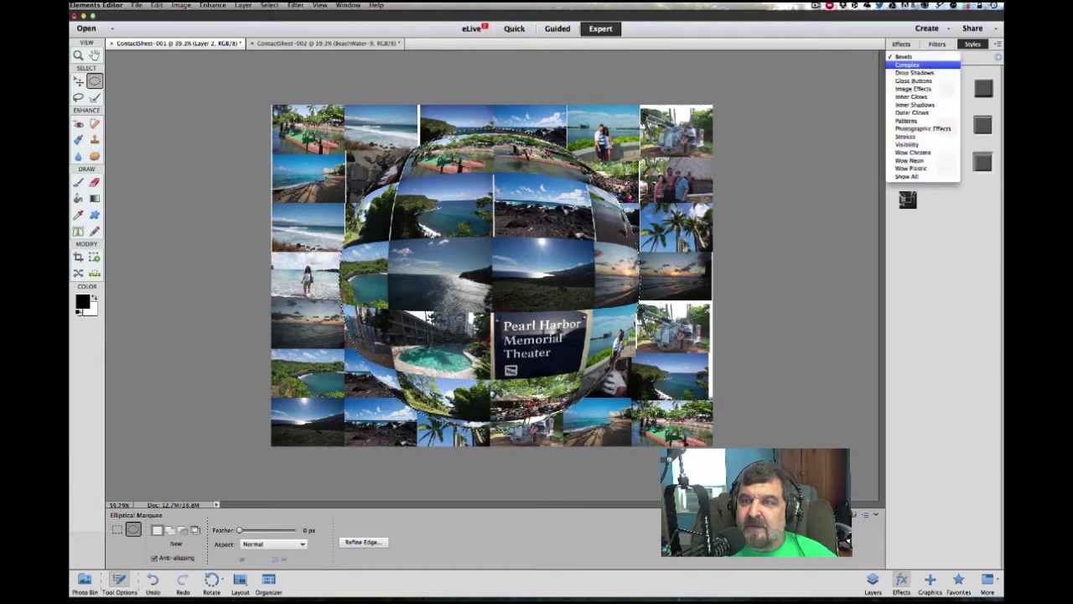
pyautogui.click(913, 80)
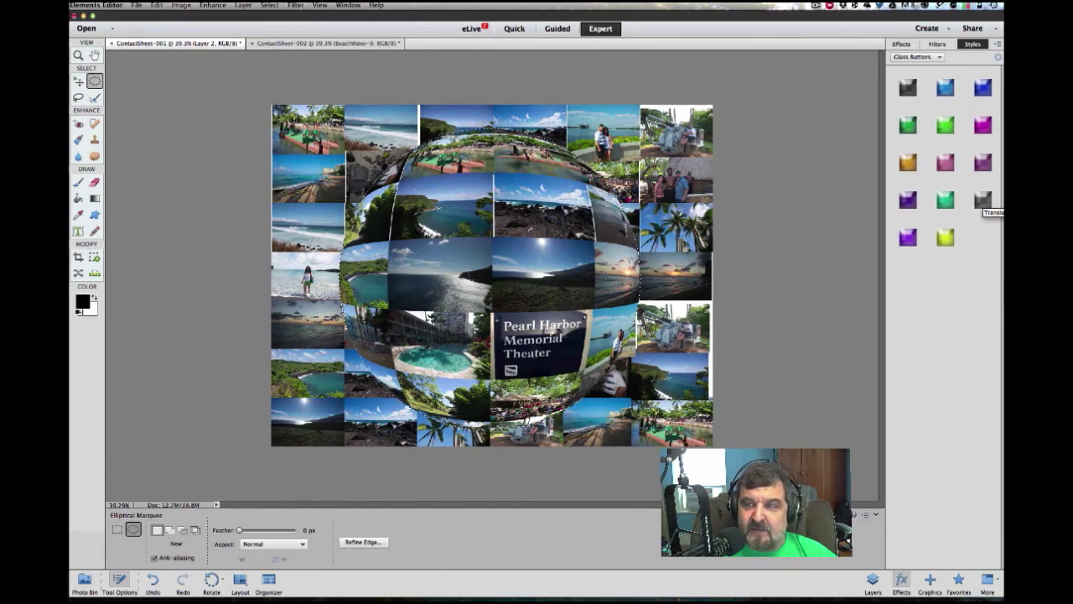
pyautogui.click(983, 202)
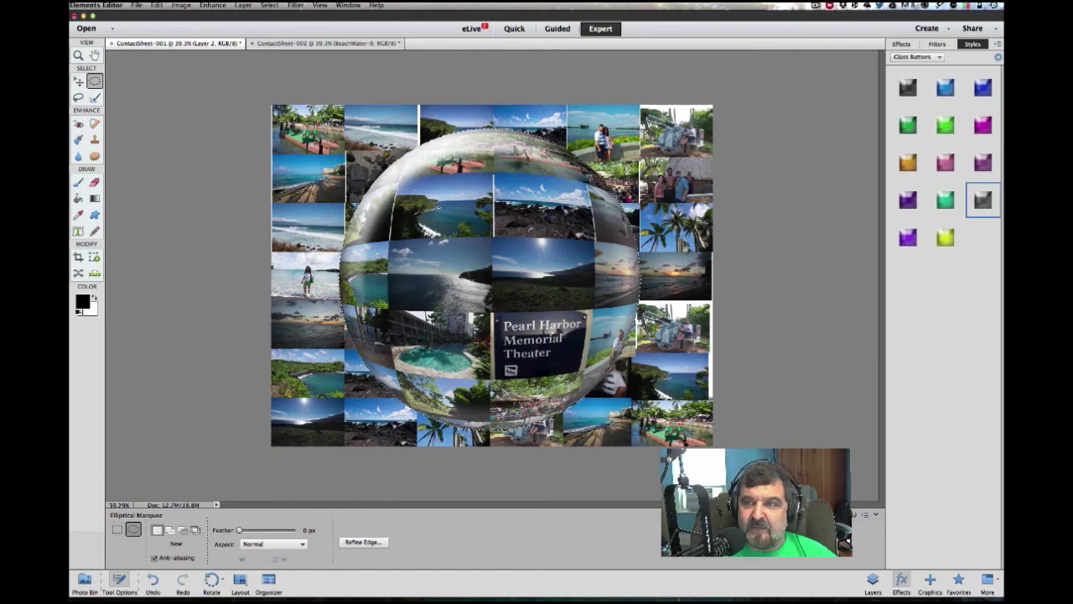
# Return to the layer list and deselect the circular selection.
pyautogui.click(902, 45)
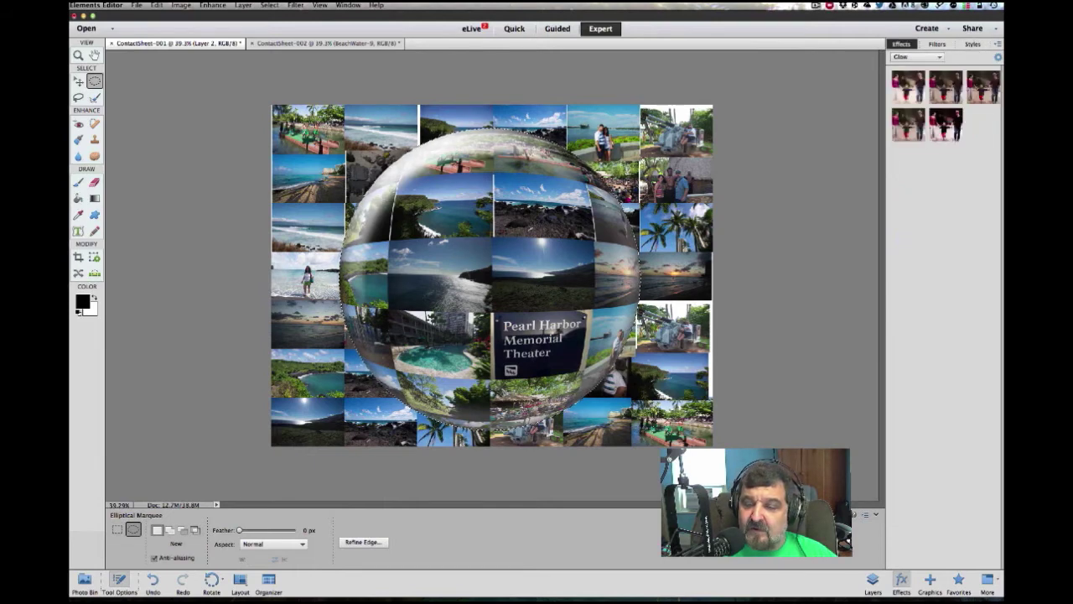
pyautogui.click(873, 579)
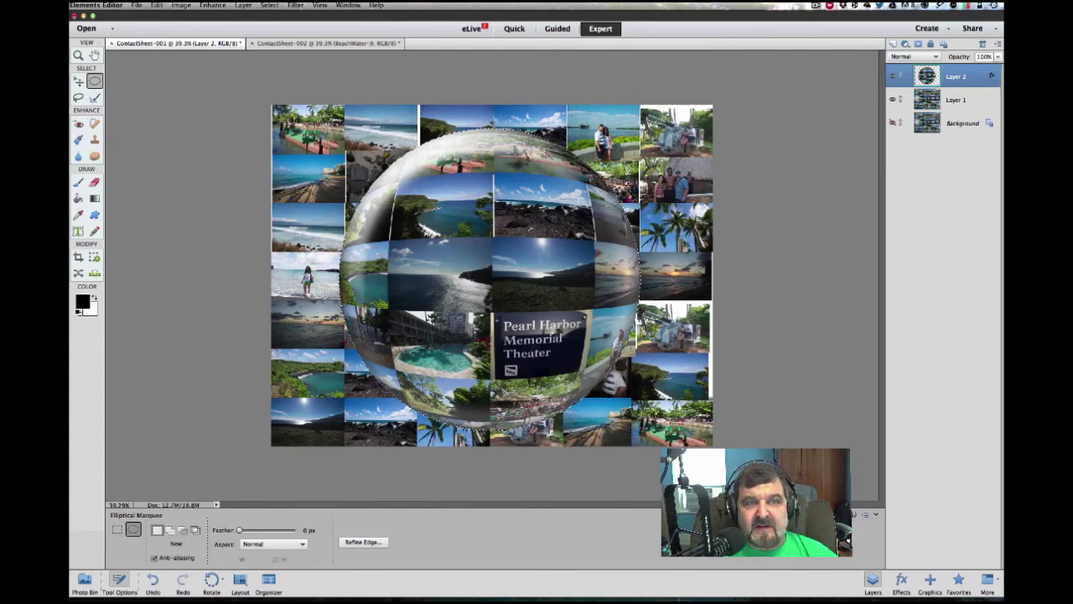
pyautogui.click(269, 5)
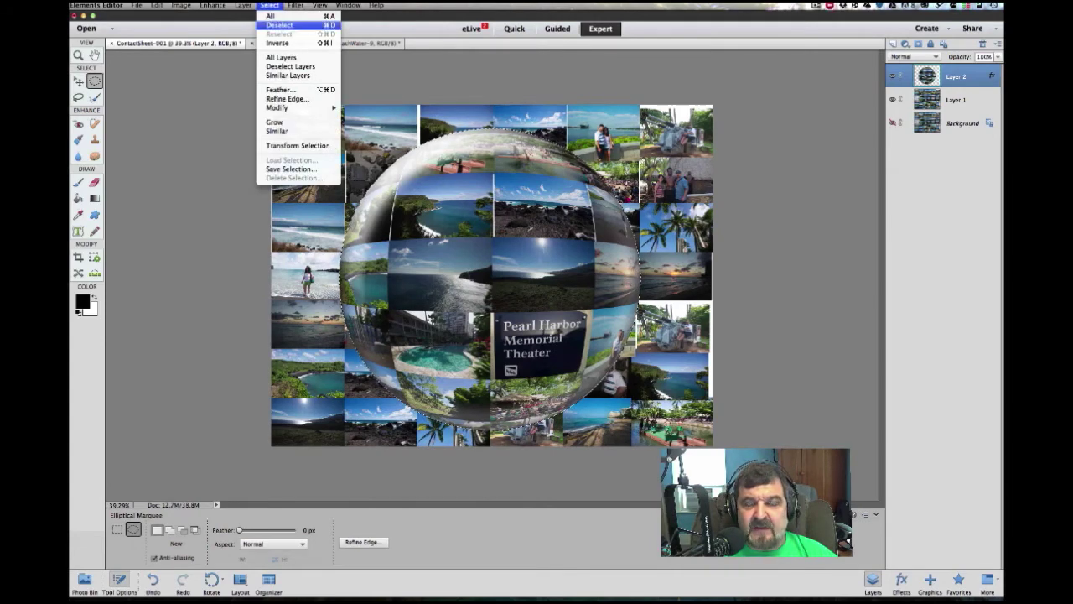
pyautogui.click(279, 25)
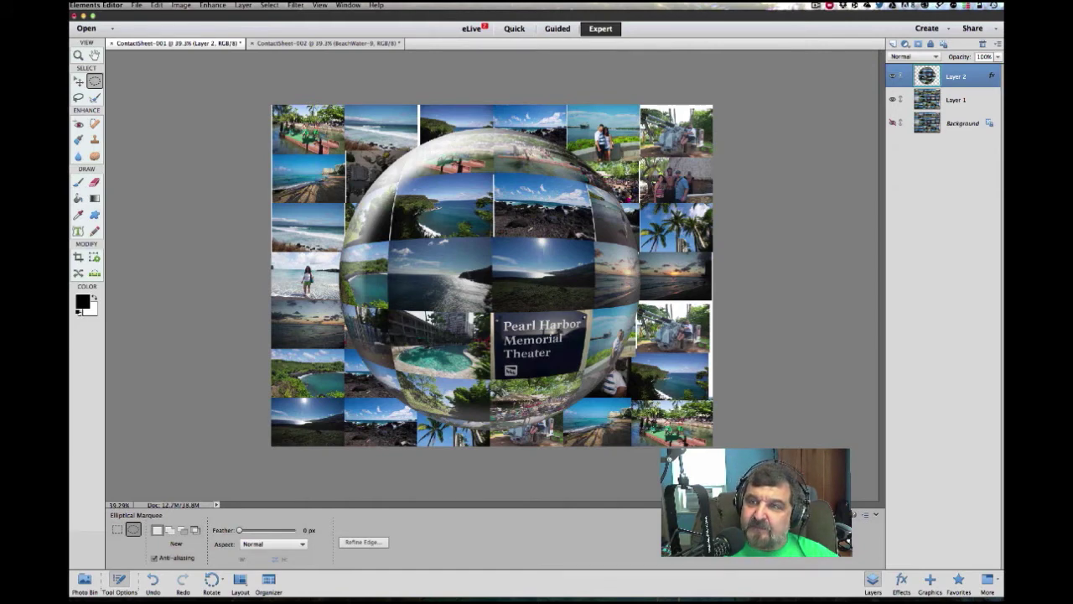
# Edit Layer 2's style: set the bevel size to 108 px, add a 29 px drop shadow and set the lighting angle to 125°.
pyautogui.doubleClick(992, 76)
pyautogui.moveTo(643, 157); pyautogui.dragTo(757, 137)
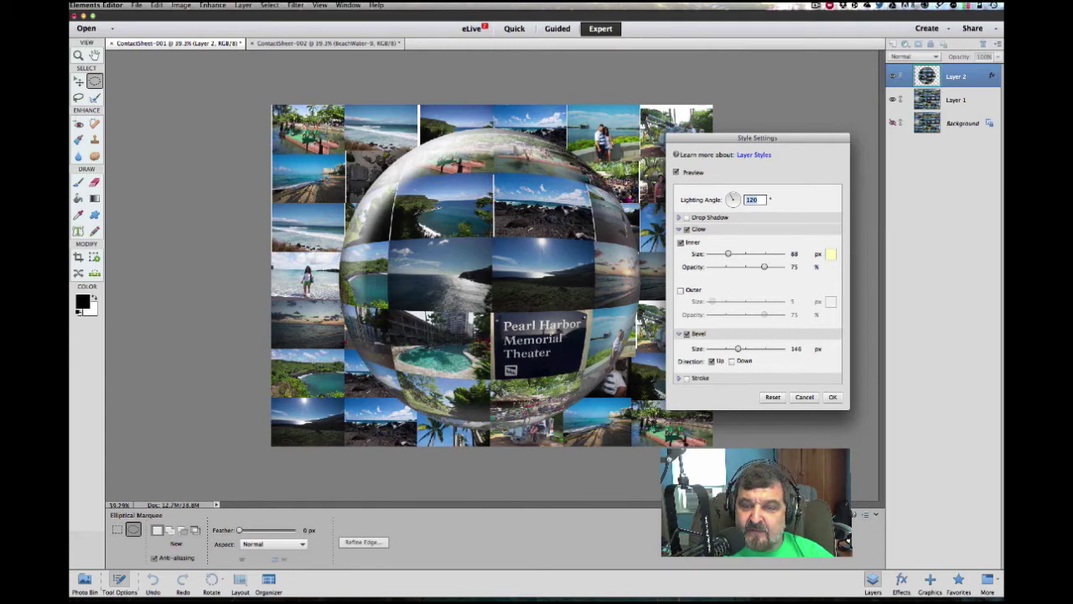
pyautogui.moveTo(738, 348); pyautogui.dragTo(731, 349)
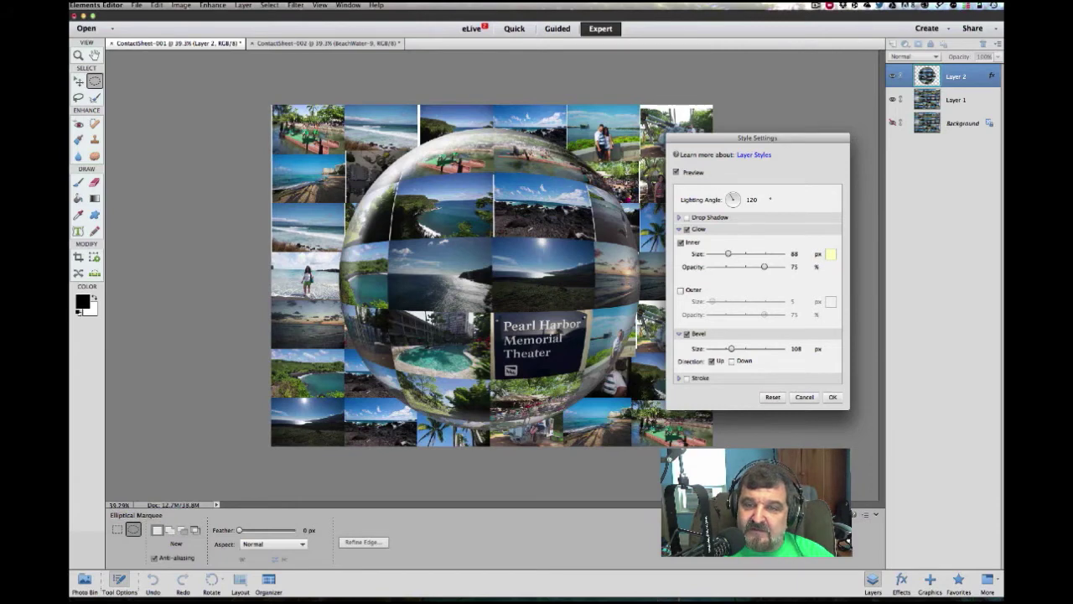
pyautogui.click(686, 218)
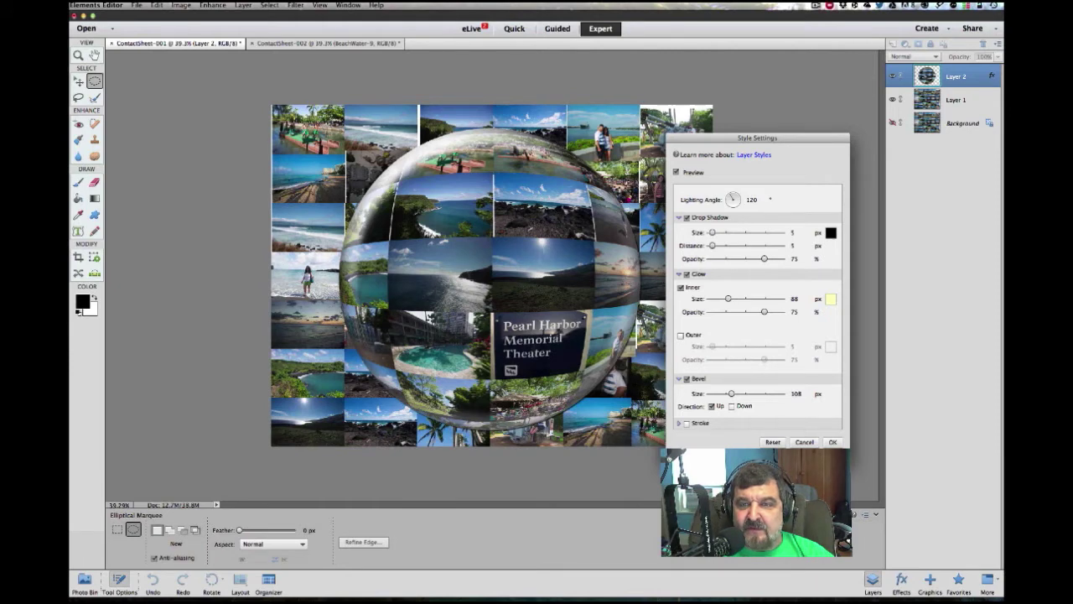
pyautogui.moveTo(713, 233); pyautogui.dragTo(719, 232)
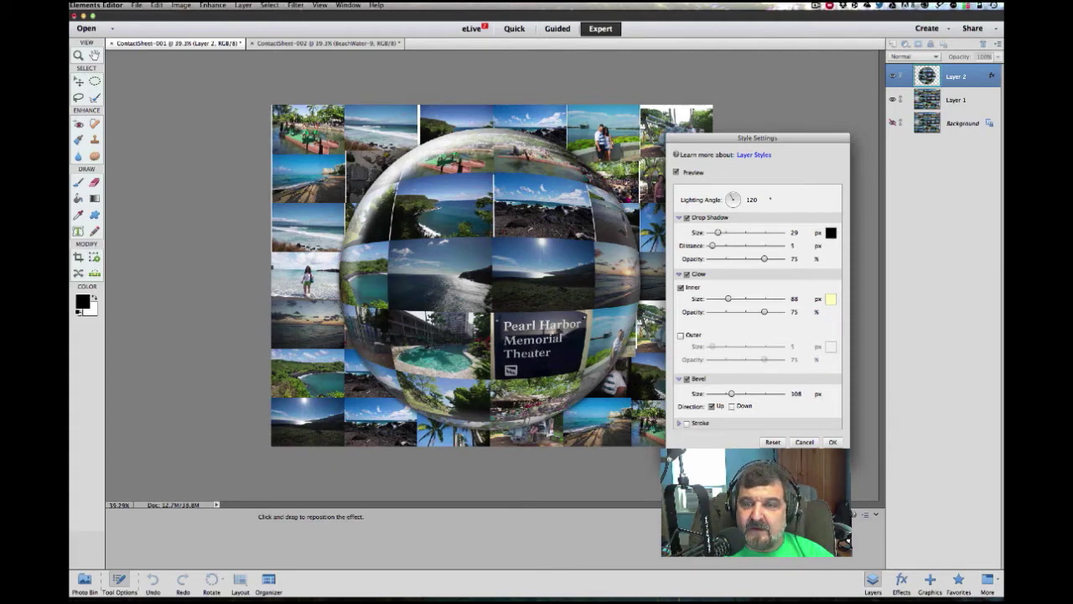
pyautogui.moveTo(730, 195); pyautogui.dragTo(732, 197)
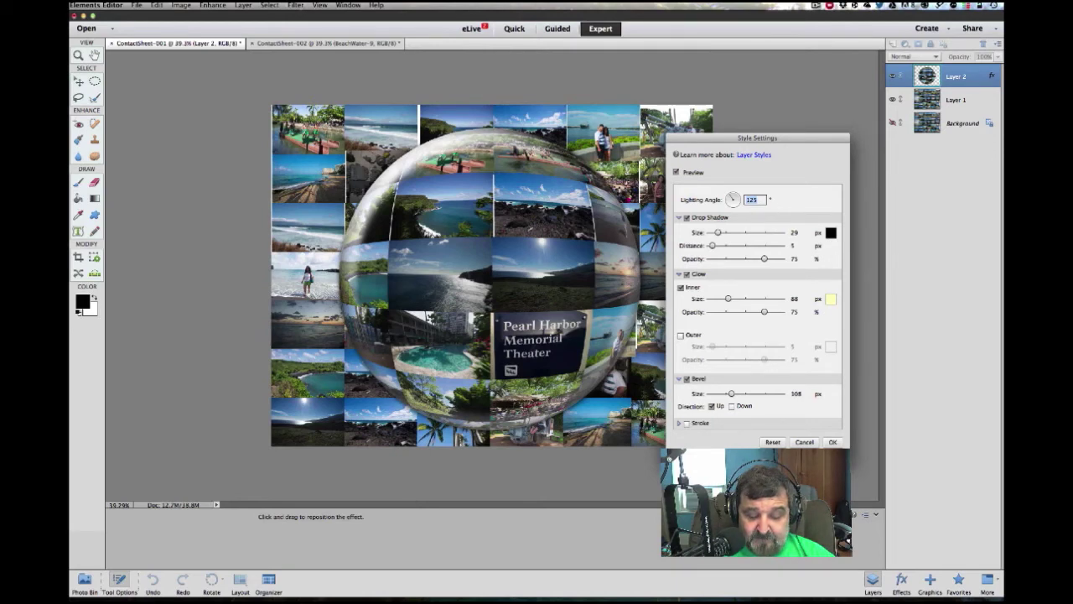
pyautogui.click(832, 442)
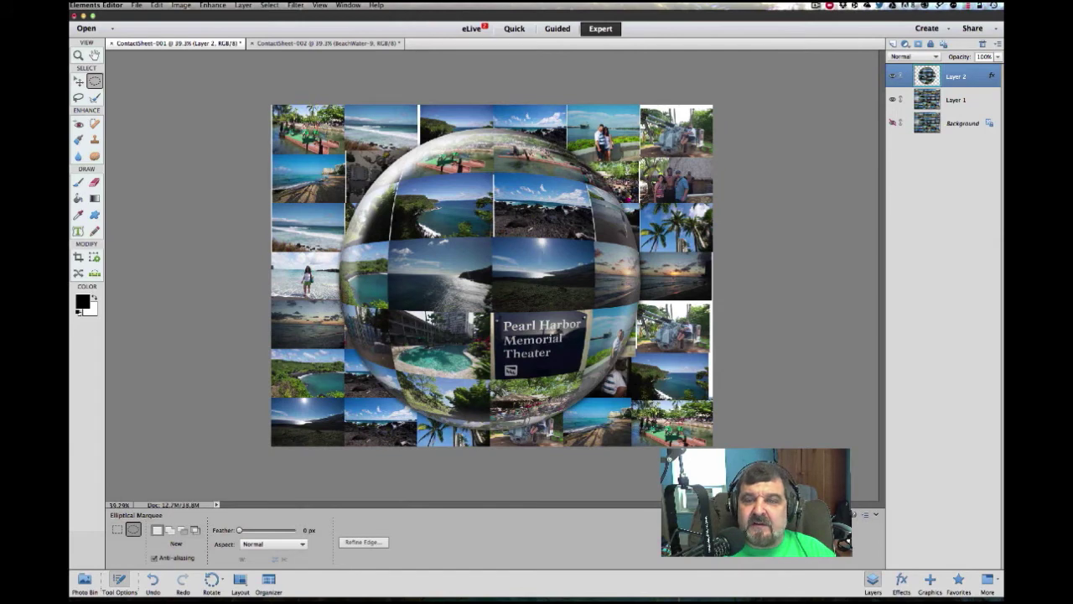
# Free-transform Layer 1 and scale the collage behind the sphere down proportionally to about 90%.
pyautogui.click(929, 101)
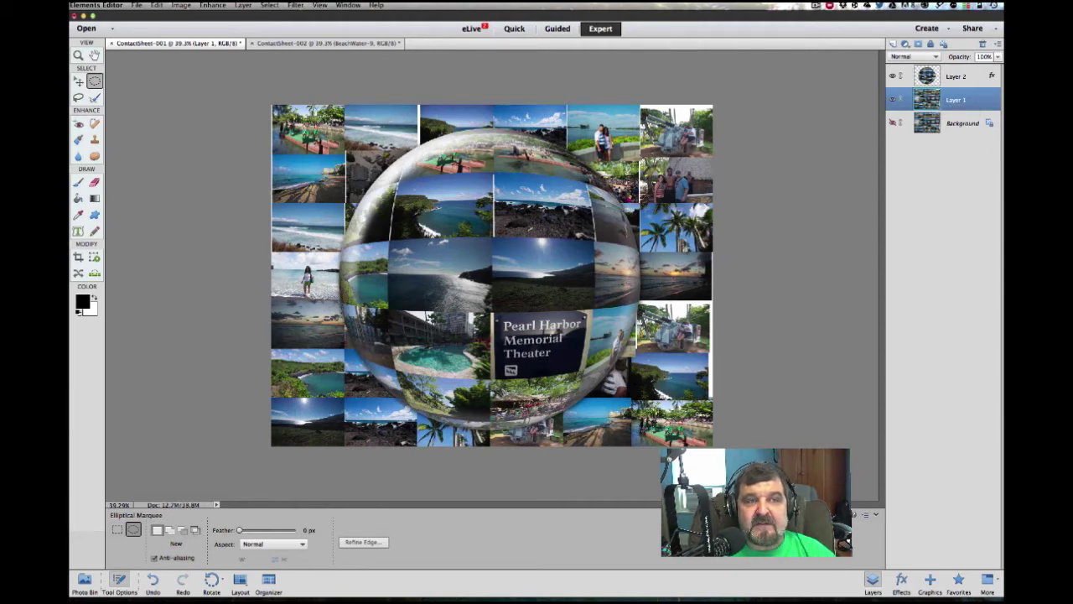
pyautogui.click(157, 5)
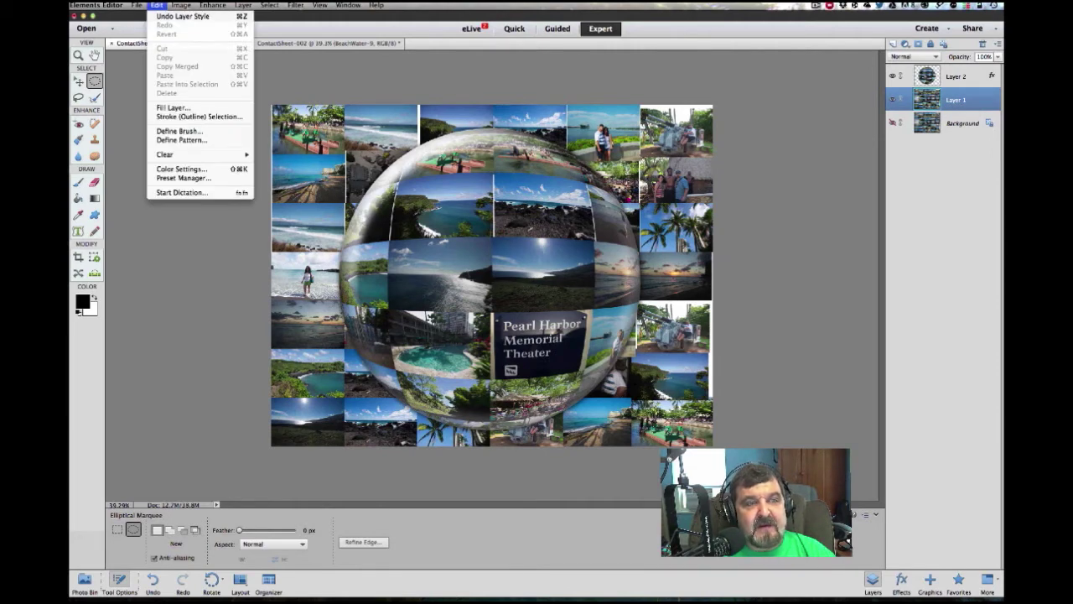
pyautogui.moveTo(243, 5)
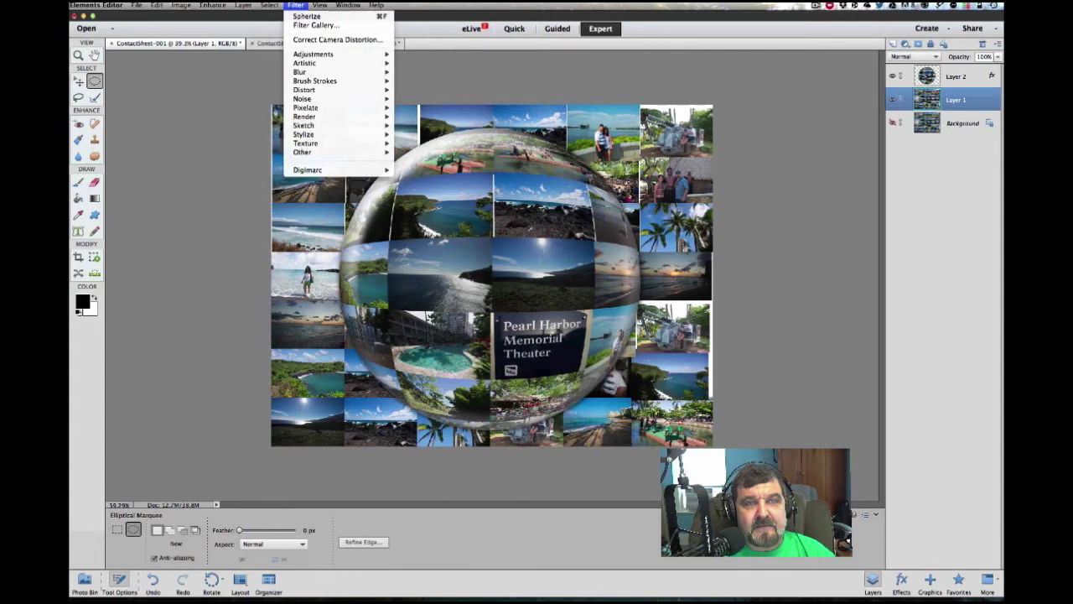
pyautogui.moveTo(182, 5)
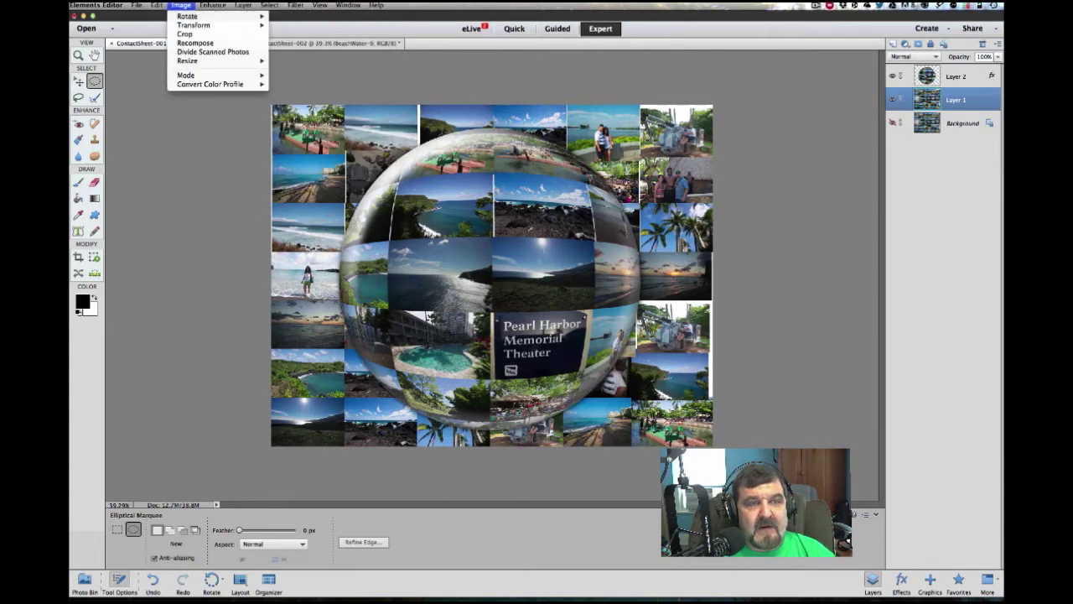
pyautogui.moveTo(193, 25)
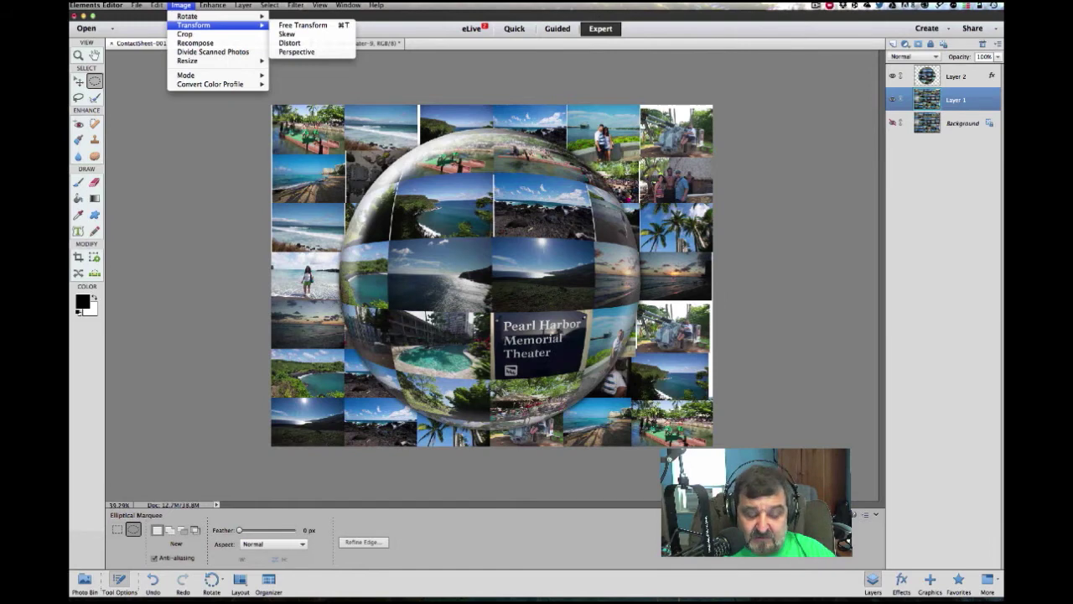
pyautogui.click(303, 25)
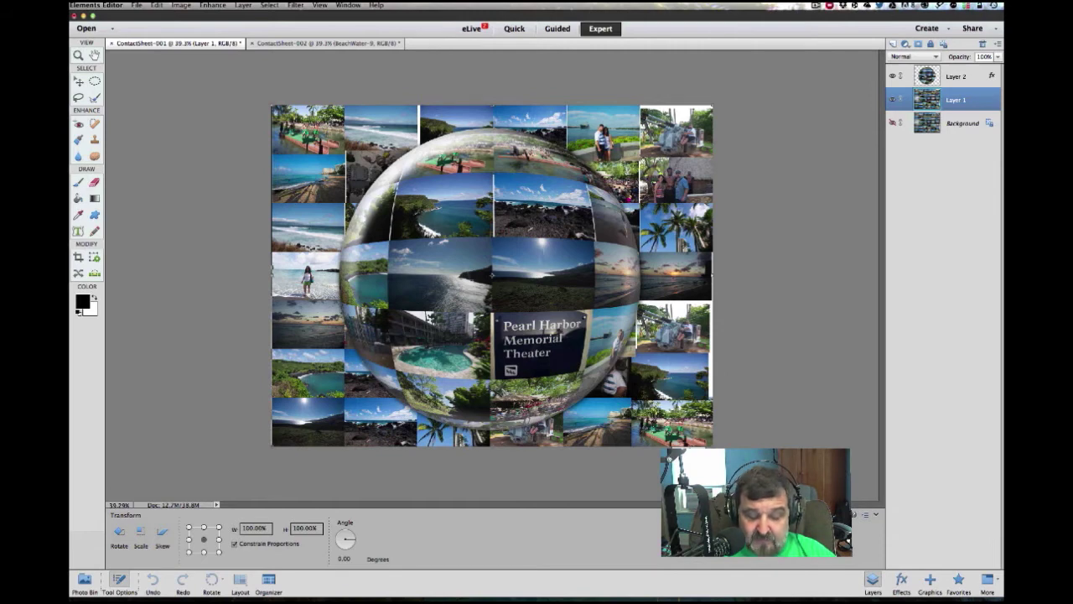
pyautogui.moveTo(272, 105); pyautogui.dragTo(282, 113)
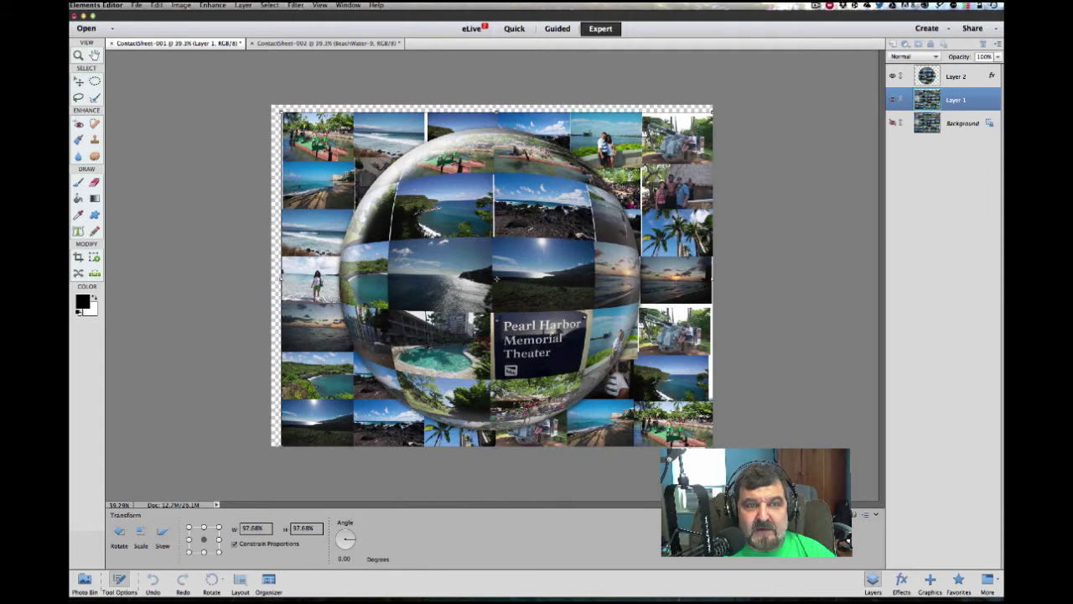
pyautogui.moveTo(282, 110); pyautogui.dragTo(295, 123)
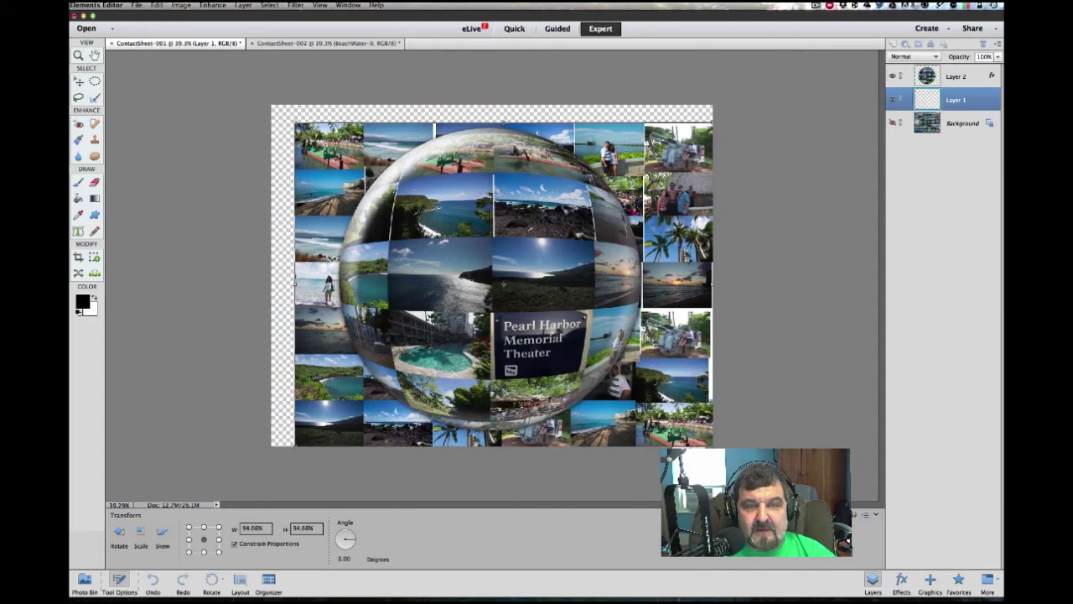
pyautogui.moveTo(713, 122); pyautogui.dragTo(694, 135)
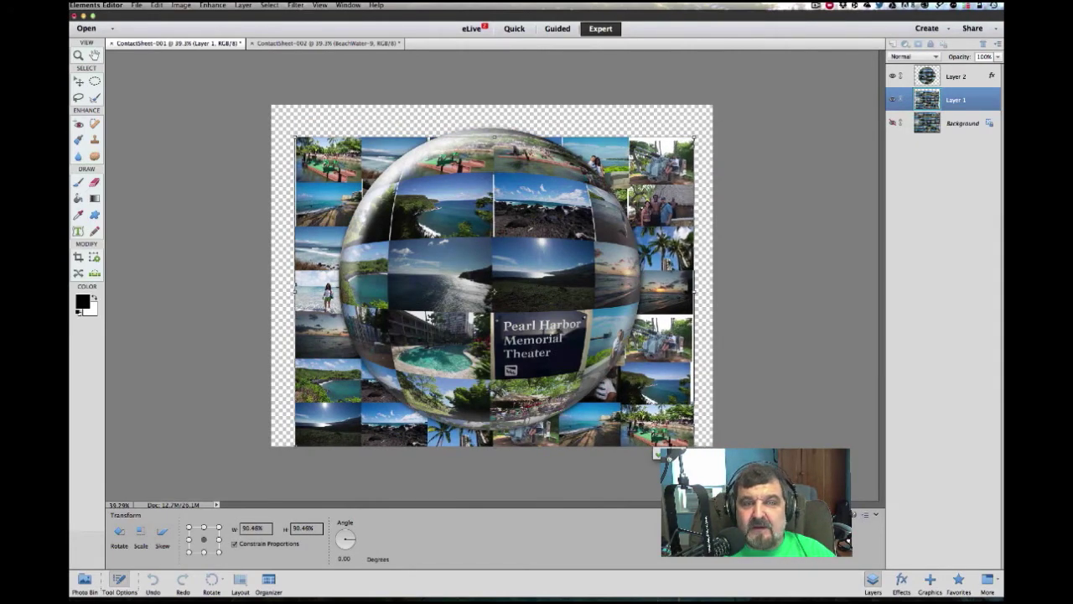
# Distort Layer 1 by pulling its upper corners out to the canvas's side edges and its lower-left corner slightly outward, and commit the transform.
pyautogui.rightClick(357, 154)
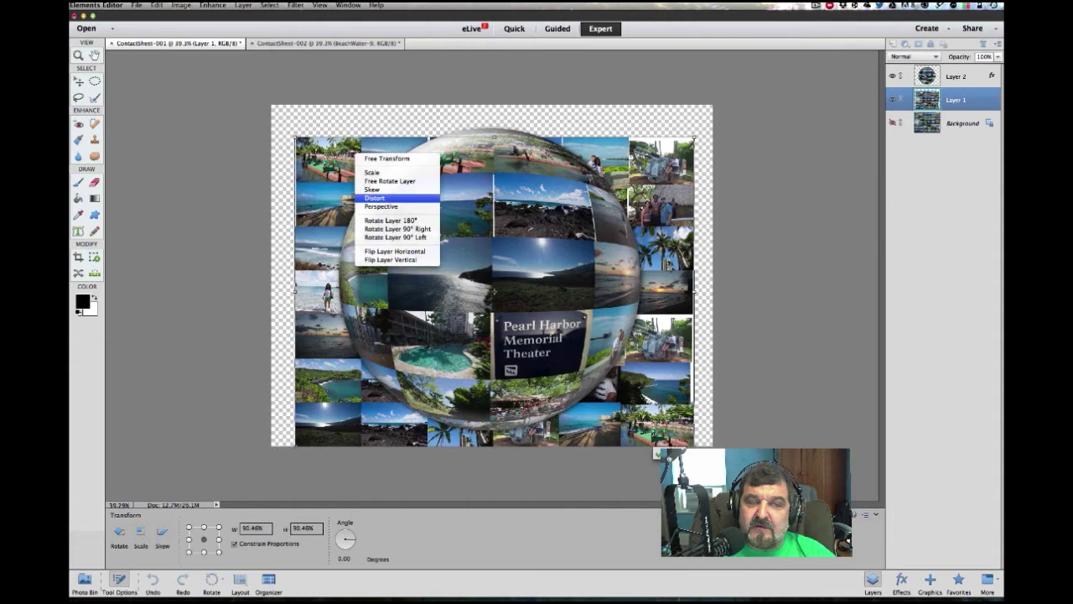
pyautogui.click(375, 198)
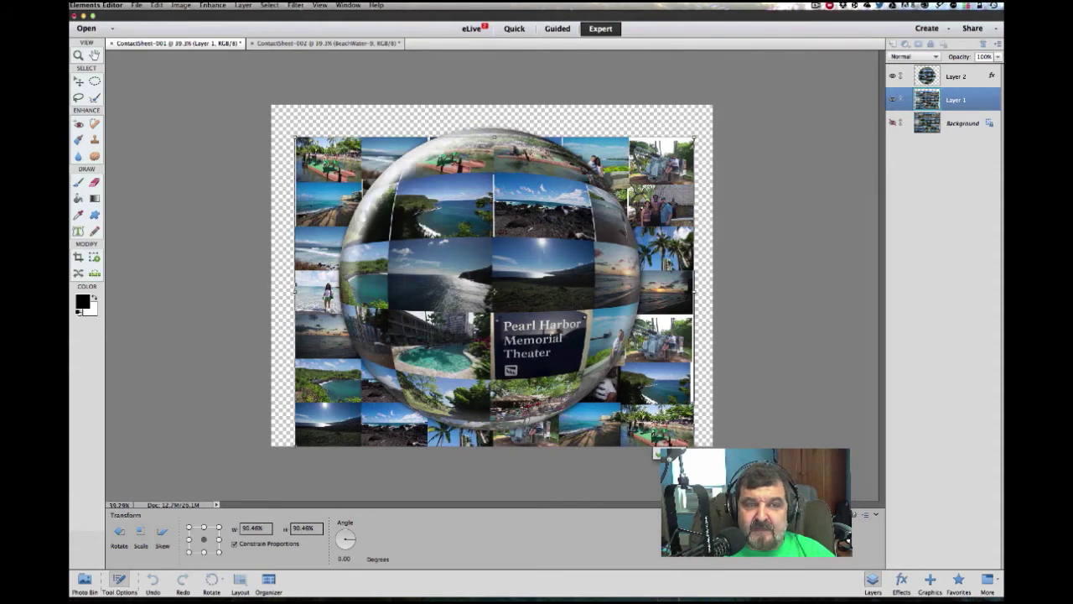
pyautogui.moveTo(295, 137); pyautogui.dragTo(273, 133)
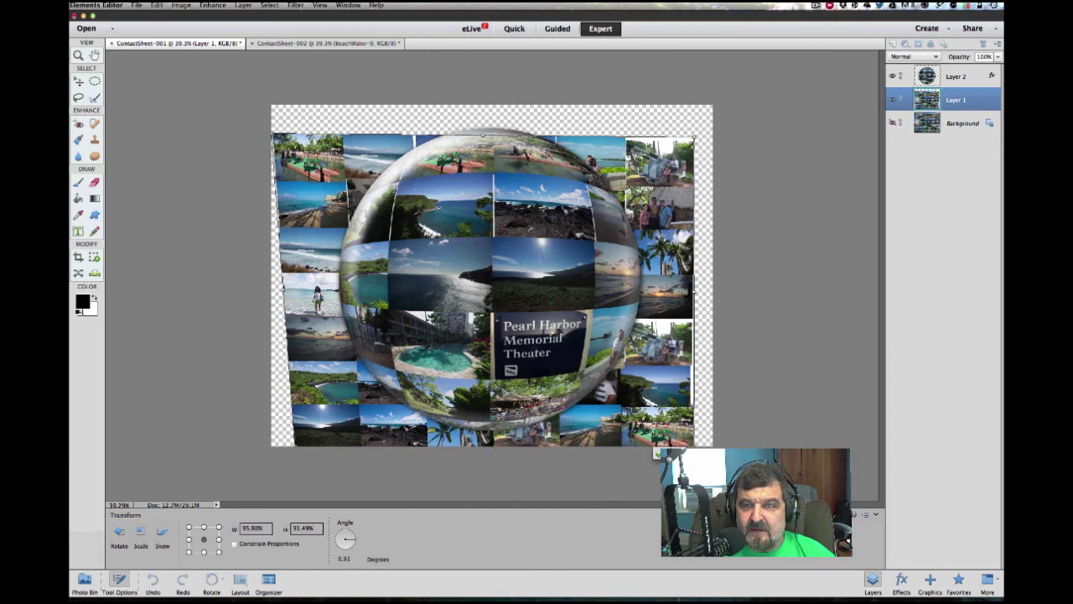
pyautogui.moveTo(693, 137); pyautogui.dragTo(712, 133)
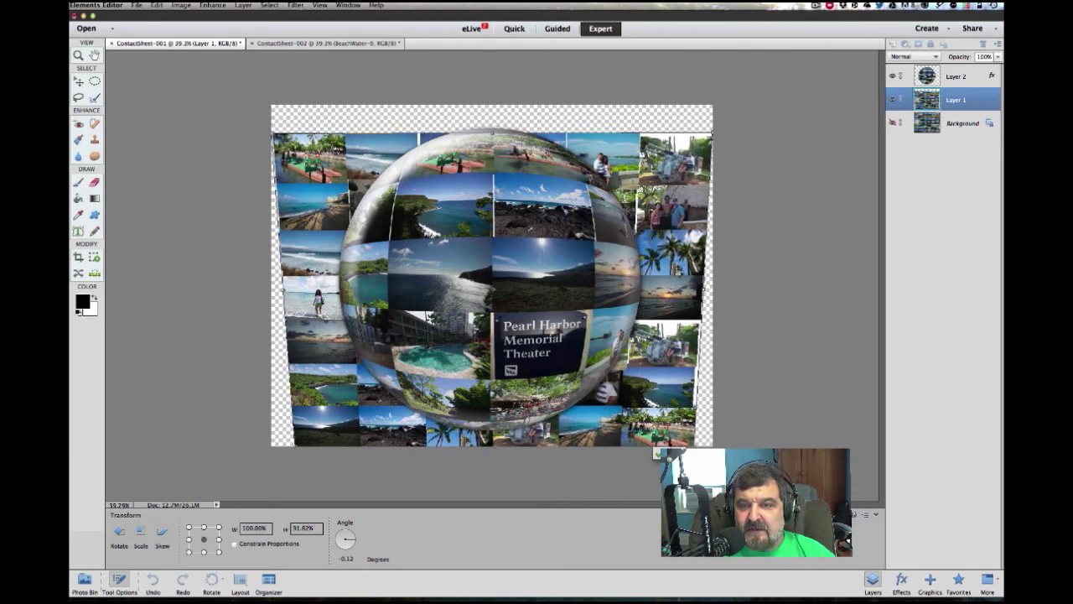
pyautogui.moveTo(696, 444)
pyautogui.mouseDown()
pyautogui.moveTo(709, 430)
pyautogui.moveTo(699, 429)
pyautogui.mouseUp()
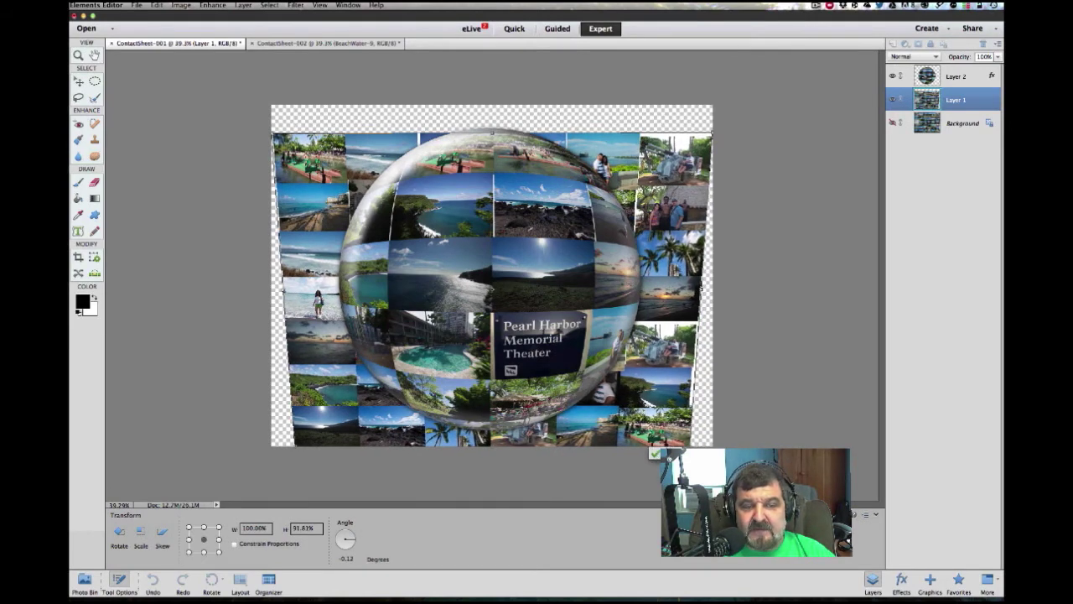
pyautogui.moveTo(295, 445); pyautogui.dragTo(283, 445)
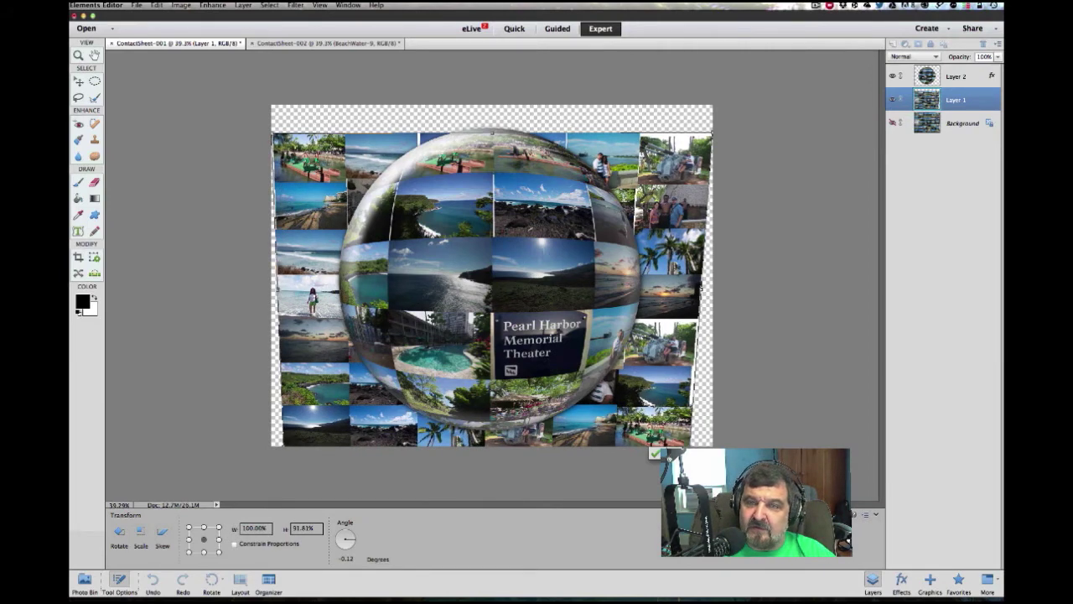
pyautogui.press('Return')
# Move the distorted collage on Layer 1 down until its top edge sits roughly halfway down the canvas, keeping that layer selected.
pyautogui.press('m')
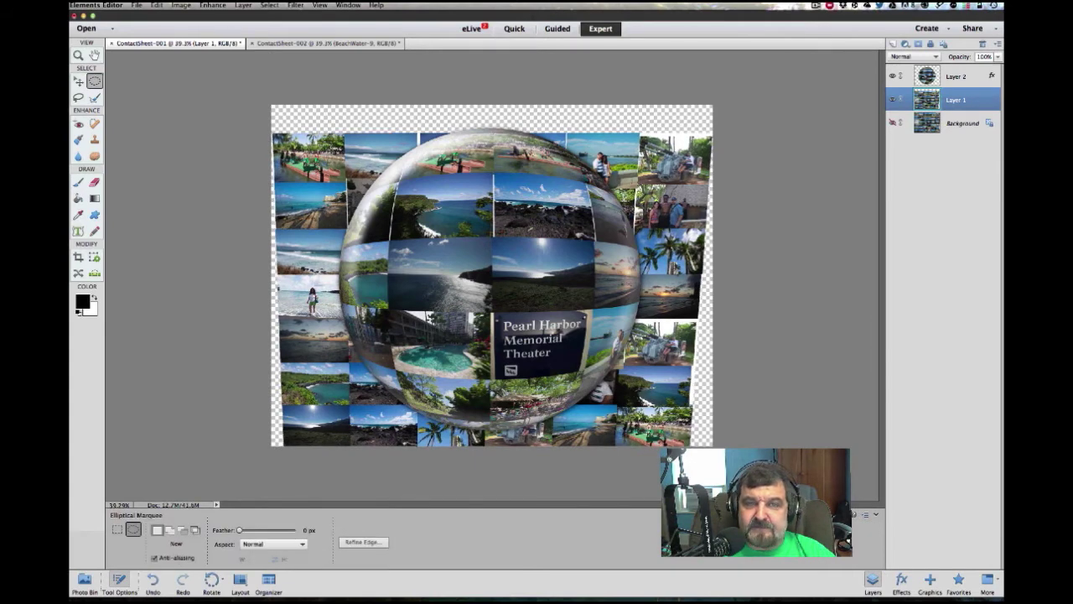
pyautogui.press('v')
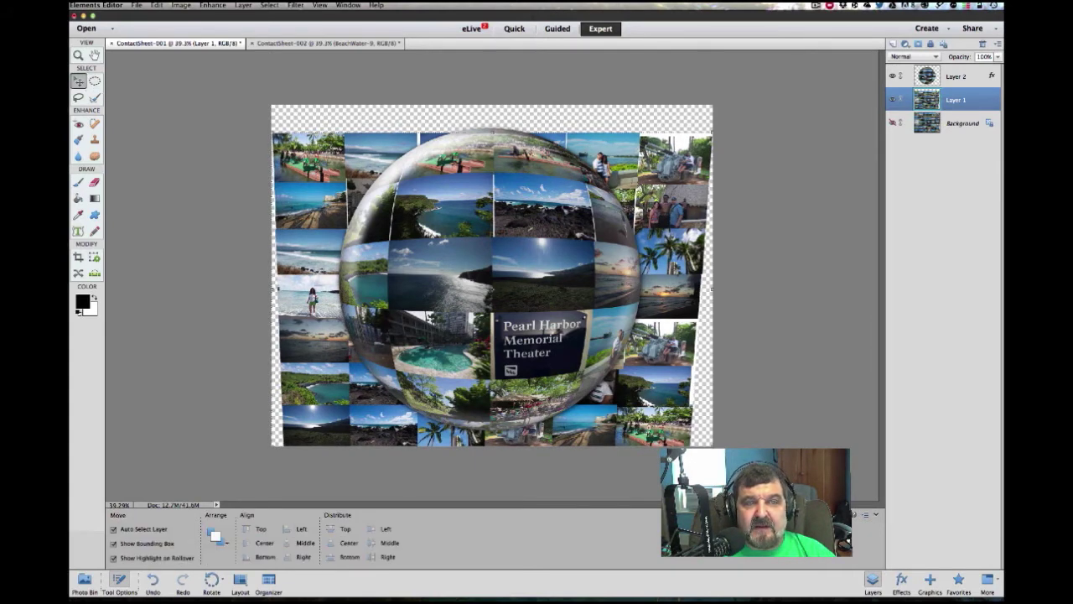
pyautogui.moveTo(369, 161); pyautogui.dragTo(381, 256)
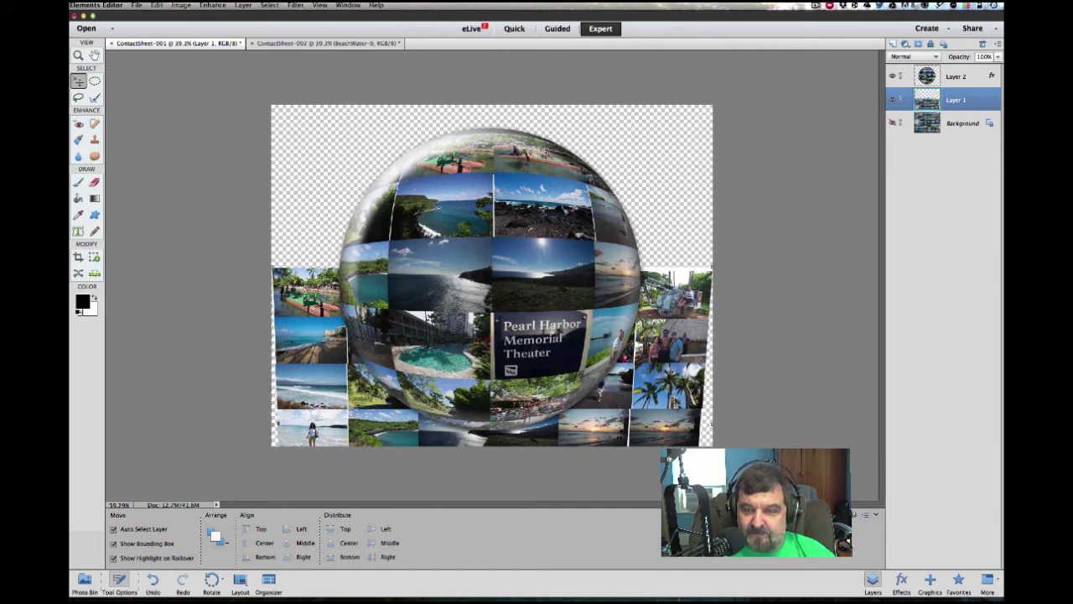
pyautogui.rightClick(672, 319)
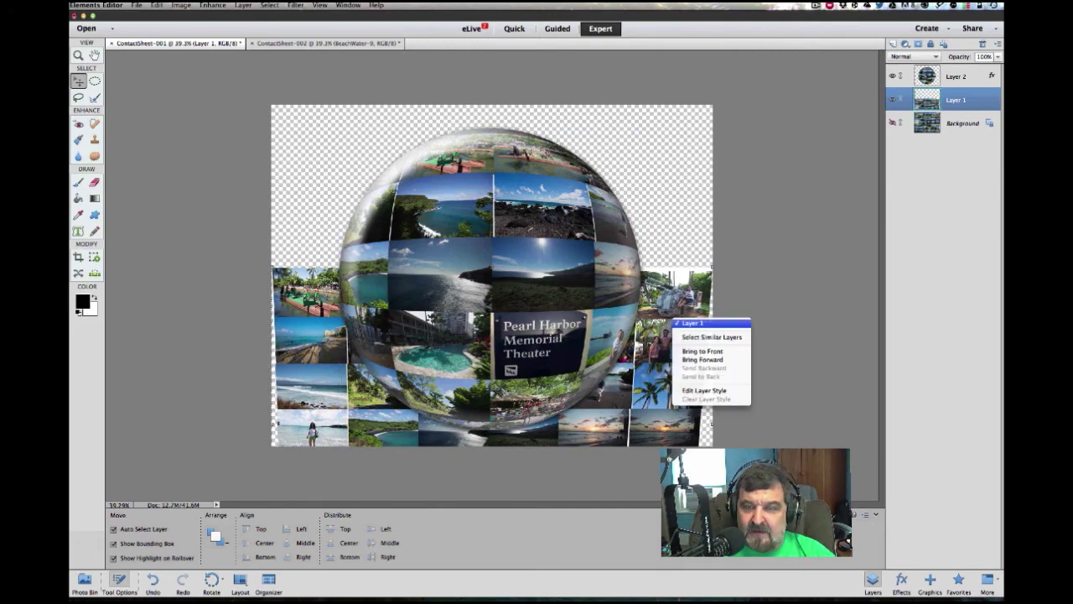
pyautogui.click(681, 324)
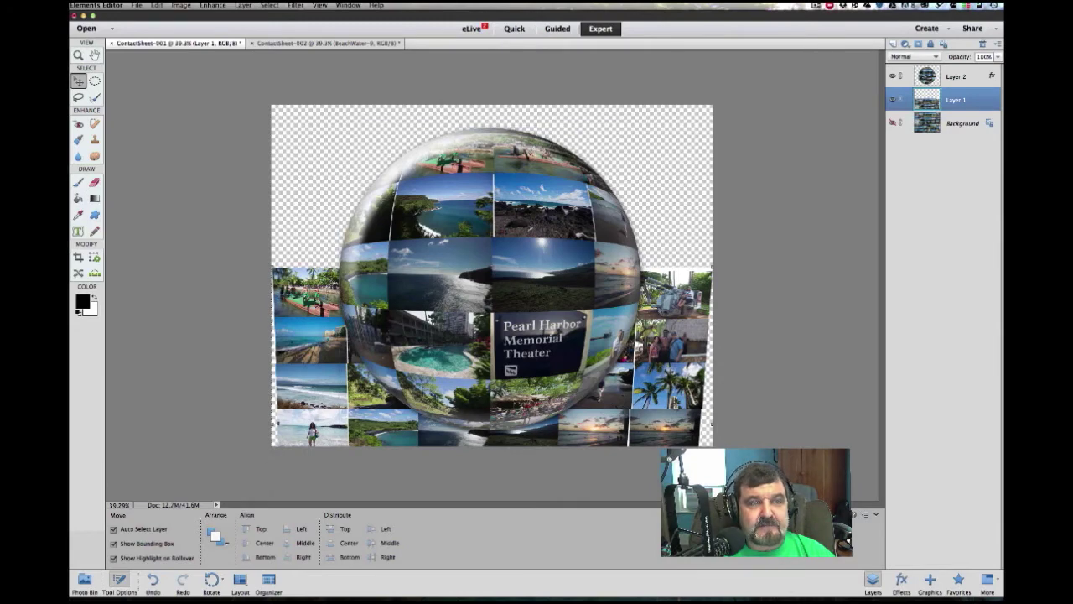
# Distort Layer 1 again, pulling both side edges past the canvas to about 107% width, commit it and show the Background layer.
pyautogui.click(181, 5)
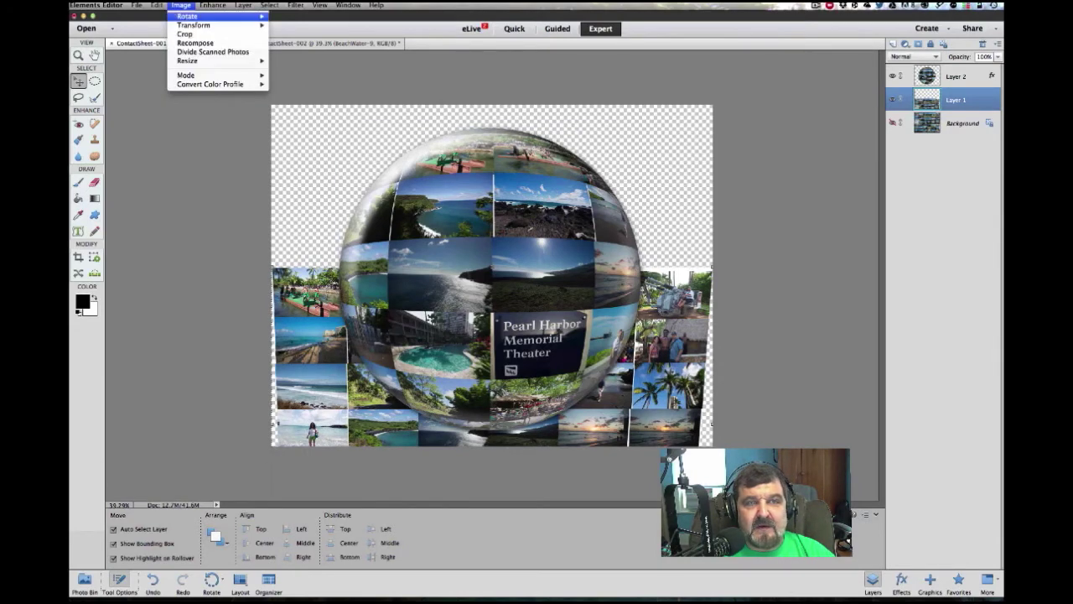
pyautogui.moveTo(188, 15)
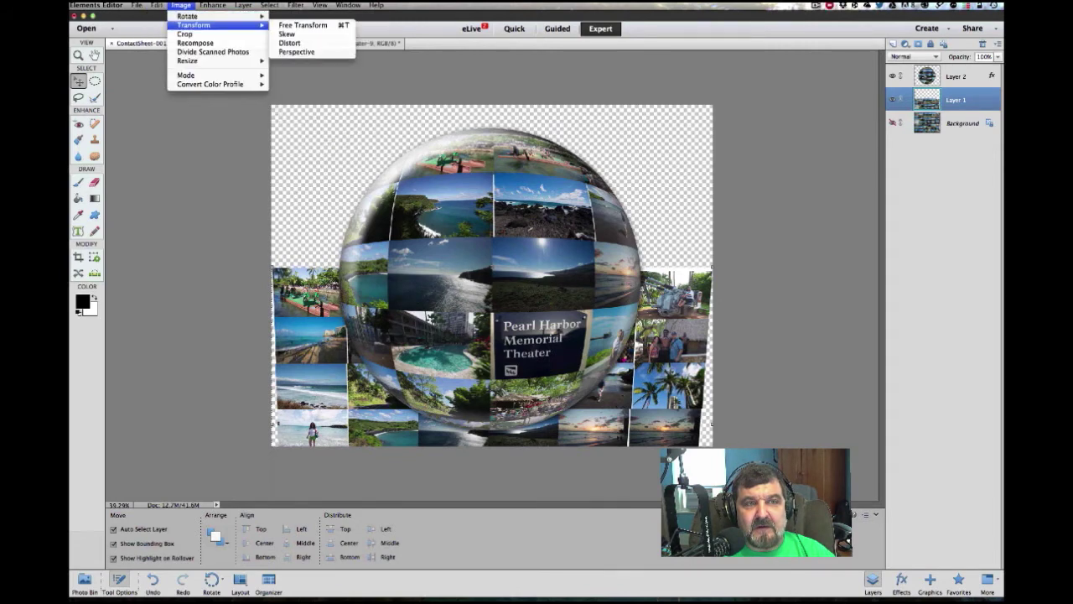
pyautogui.click(302, 26)
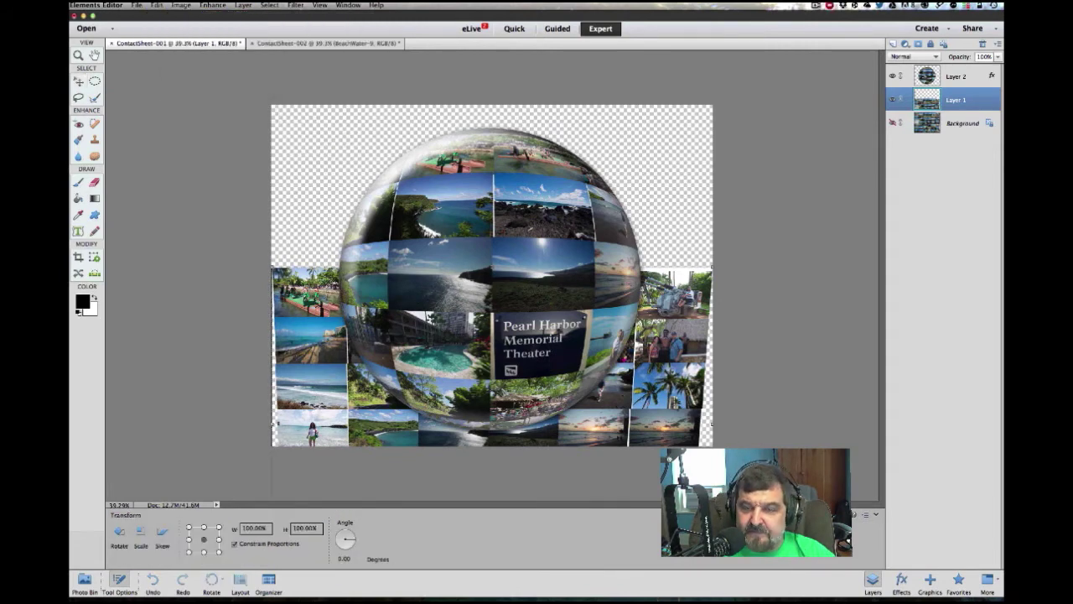
pyautogui.rightClick(676, 370)
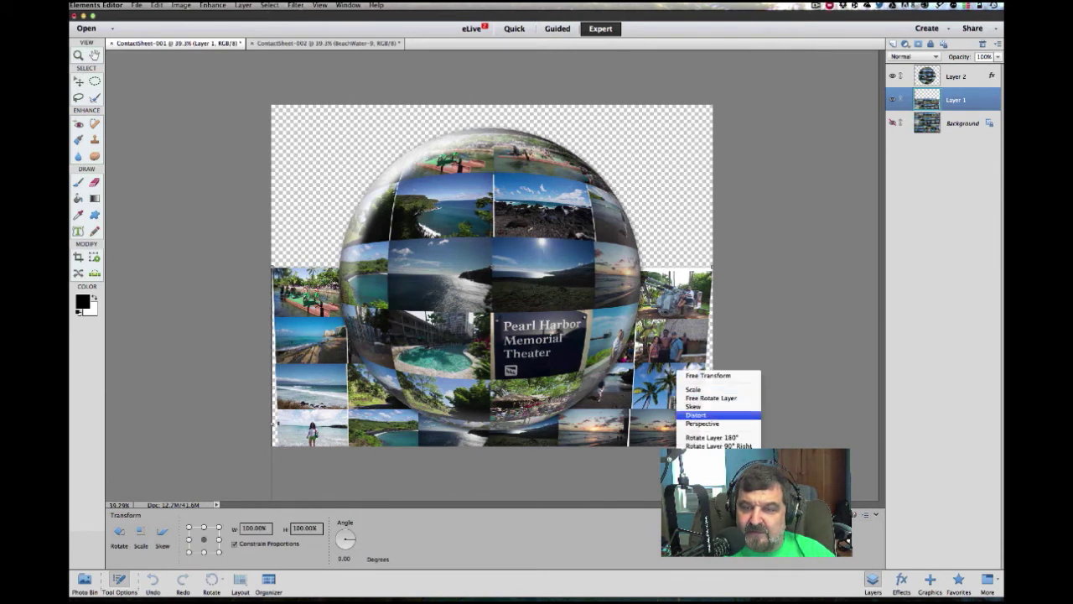
pyautogui.click(696, 415)
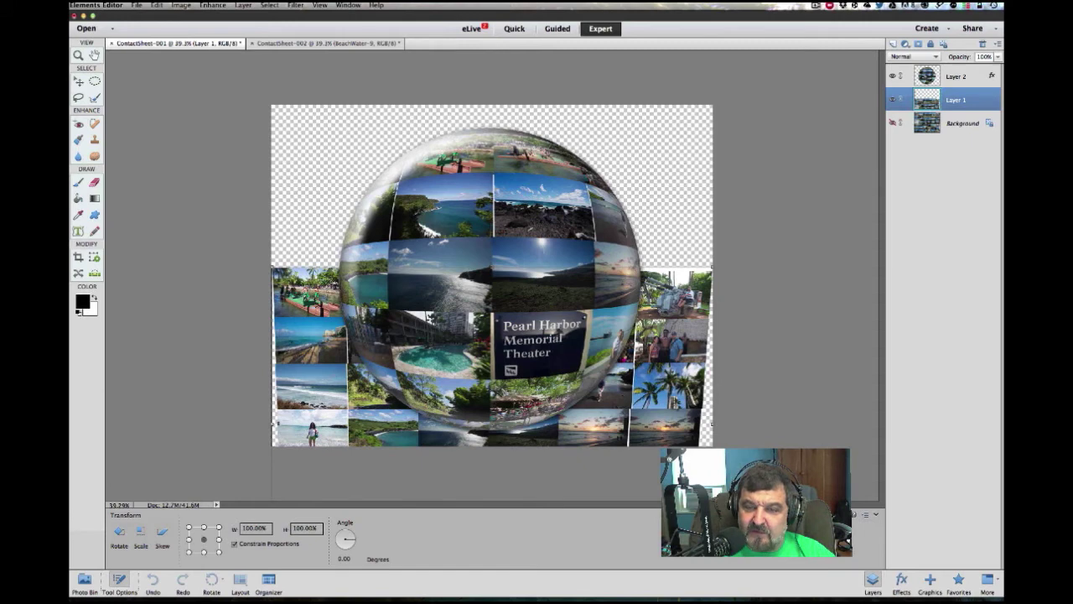
pyautogui.moveTo(713, 424); pyautogui.dragTo(731, 421)
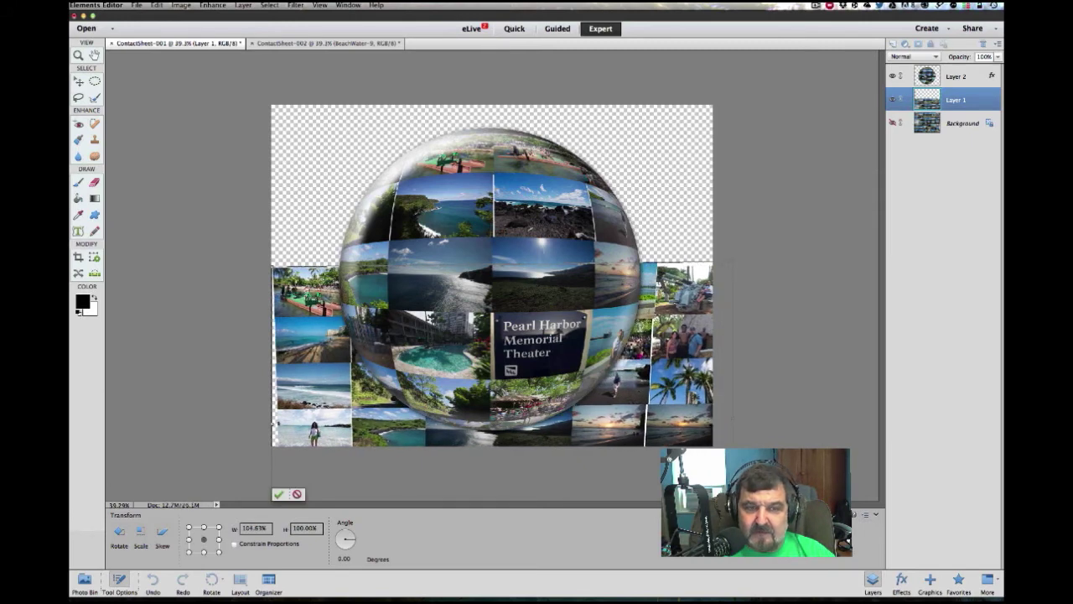
pyautogui.moveTo(276, 423); pyautogui.dragTo(263, 421)
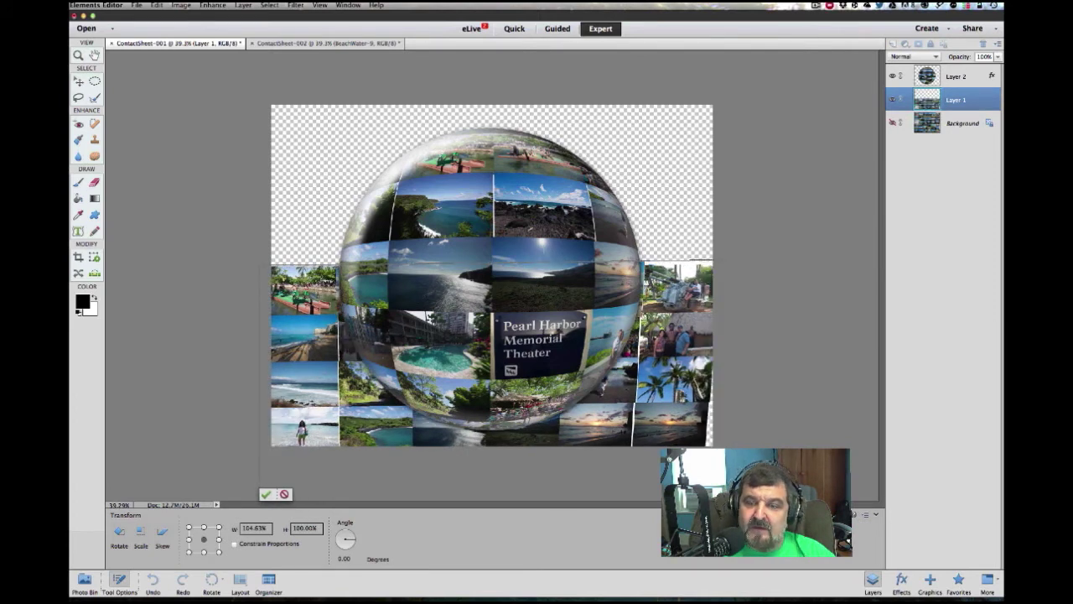
pyautogui.moveTo(714, 414); pyautogui.dragTo(727, 416)
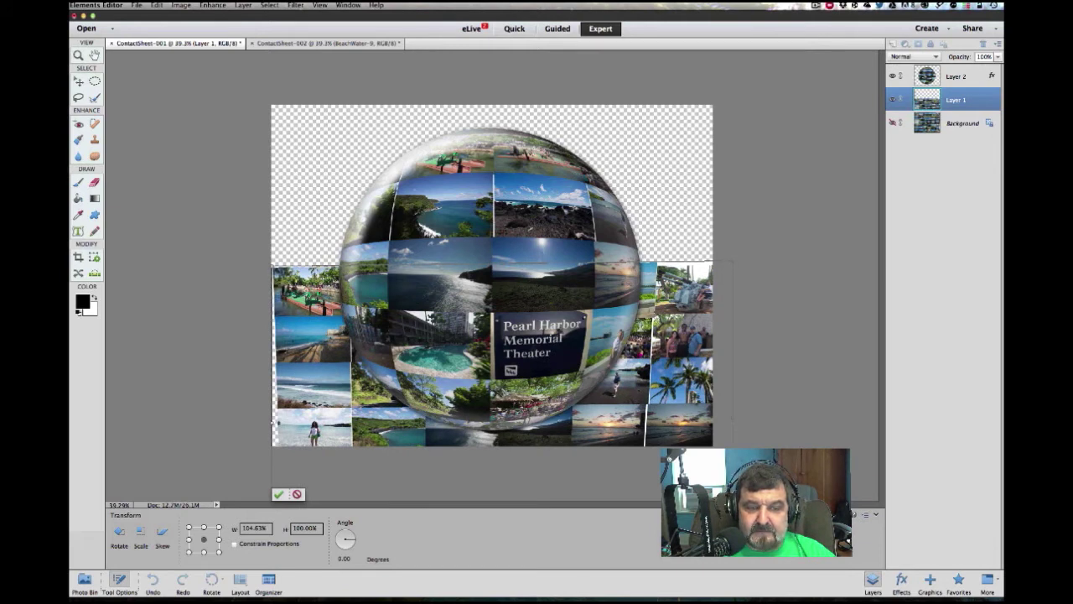
pyautogui.moveTo(273, 409); pyautogui.dragTo(261, 409)
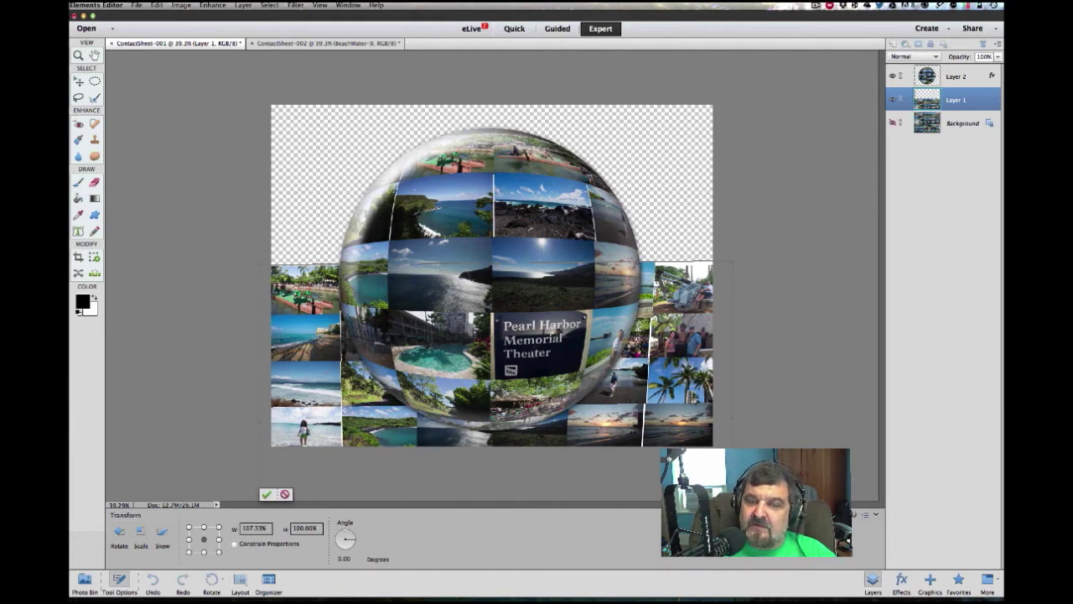
pyautogui.click(266, 494)
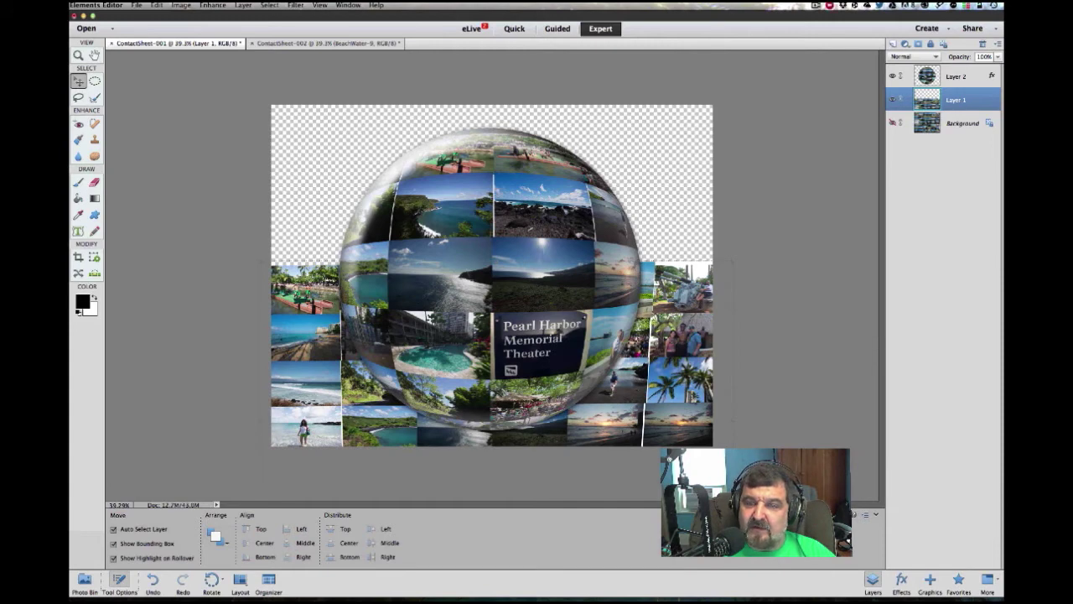
pyautogui.click(892, 123)
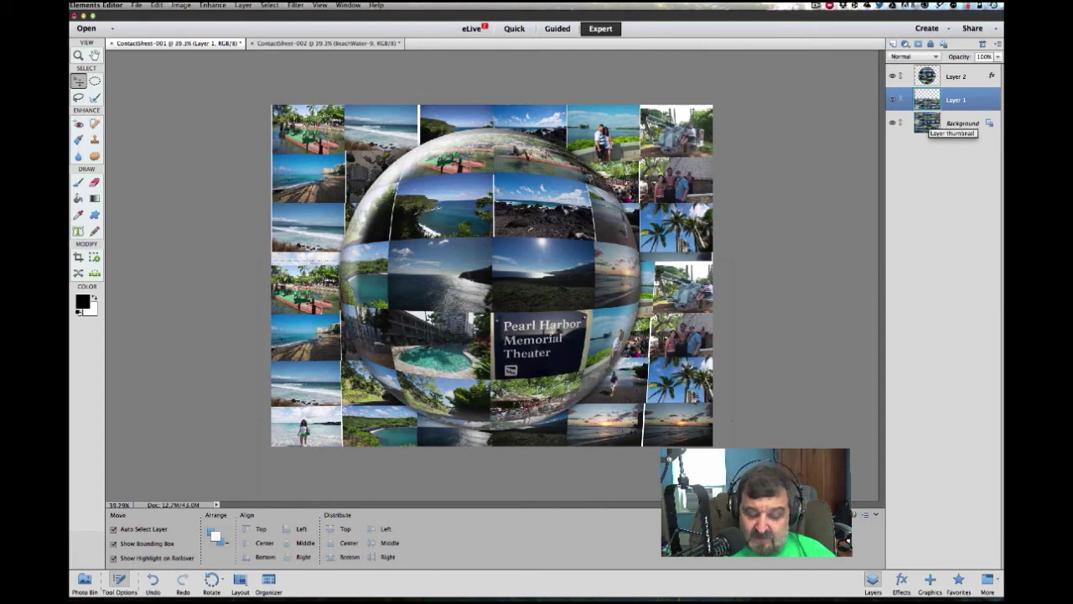
pyautogui.keyDown('shift'); pyautogui.click(926, 124); pyautogui.keyUp('shift')
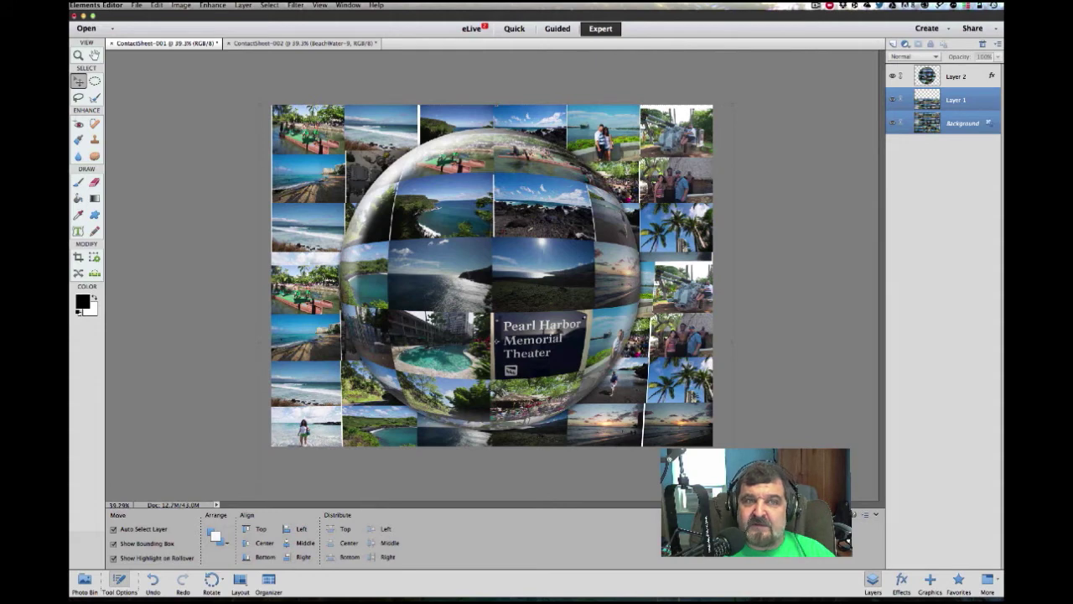
pyautogui.click(296, 5)
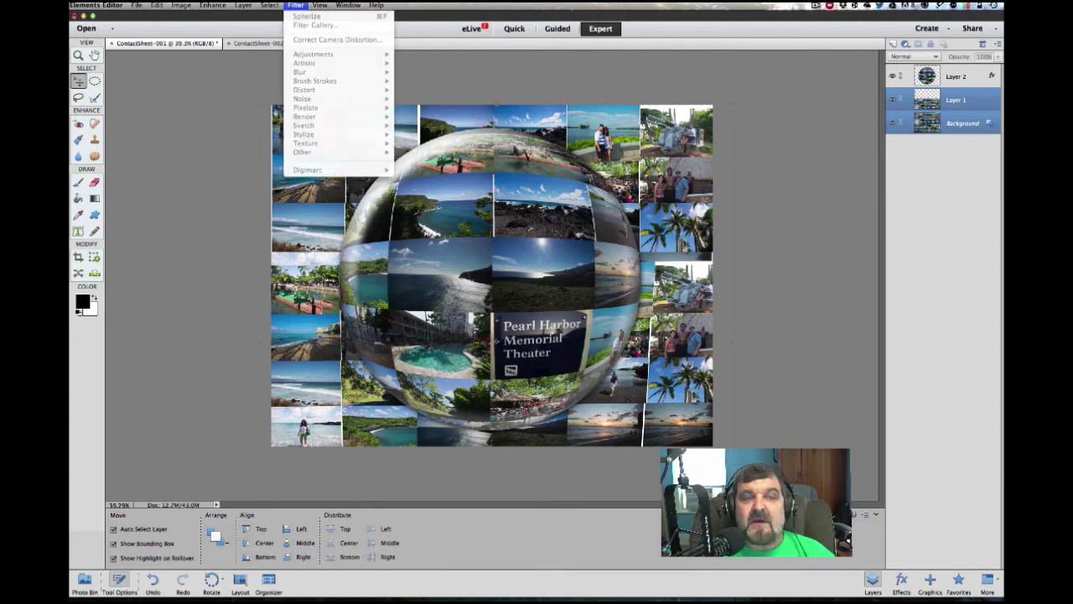
pyautogui.press('Escape')
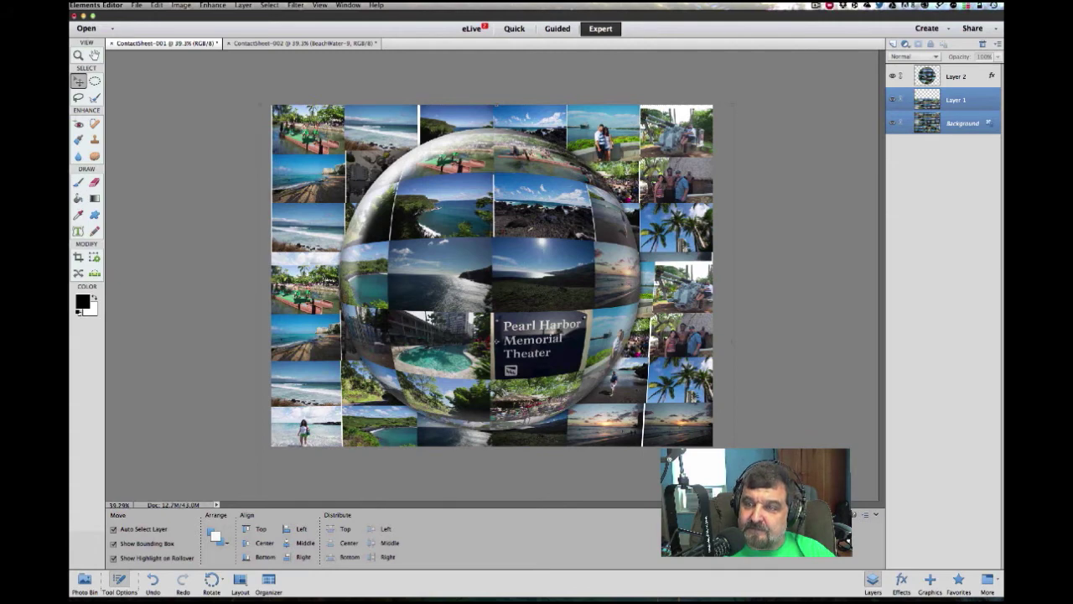
pyautogui.click(957, 99)
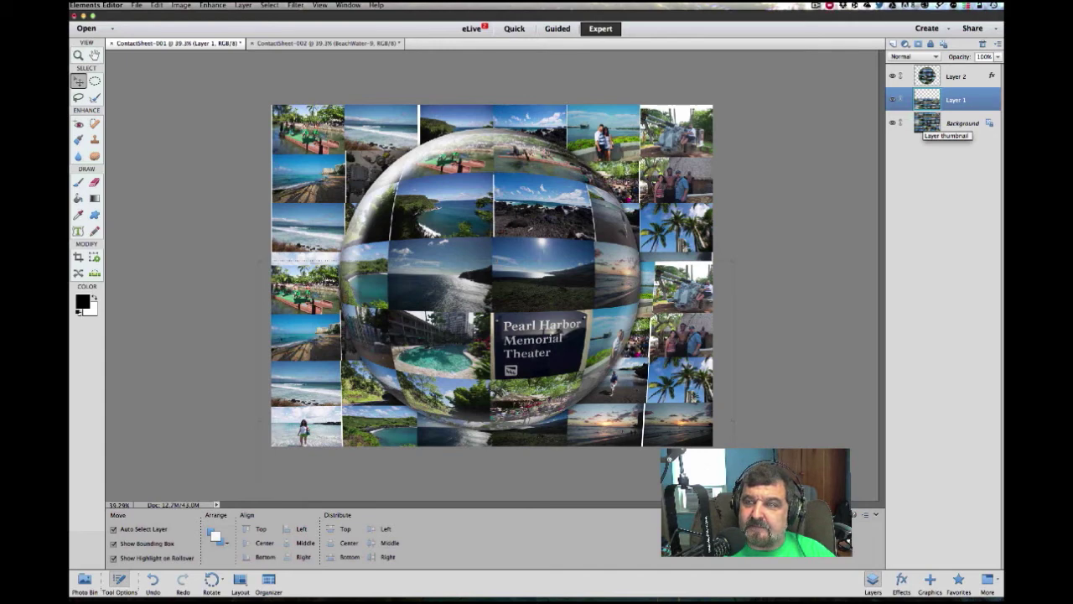
# Duplicate the Background layer and hide the original beneath the copy.
pyautogui.doubleClick(927, 124)
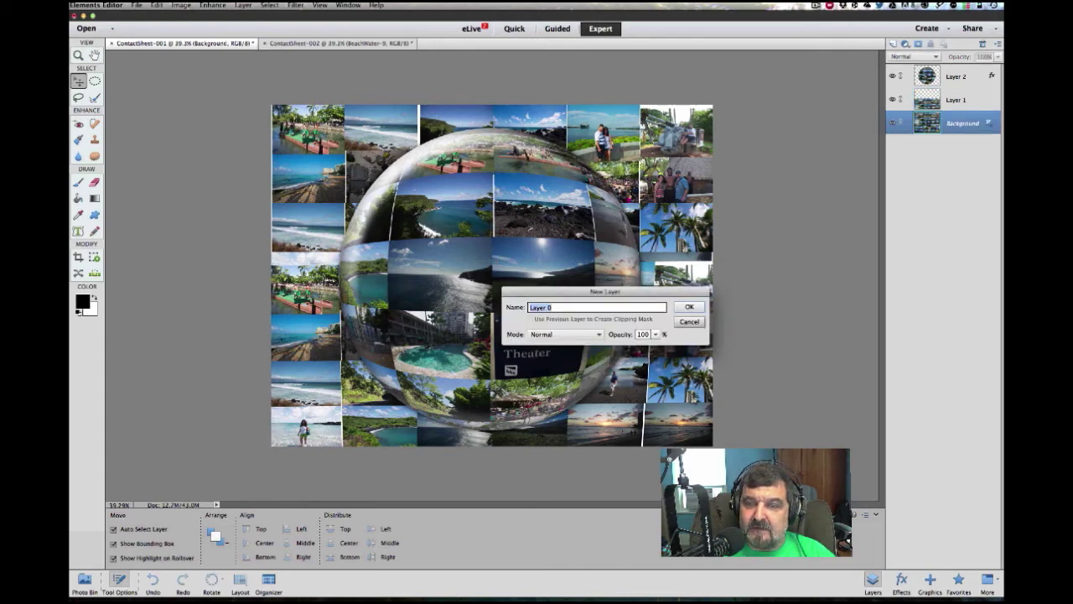
pyautogui.press('Return')
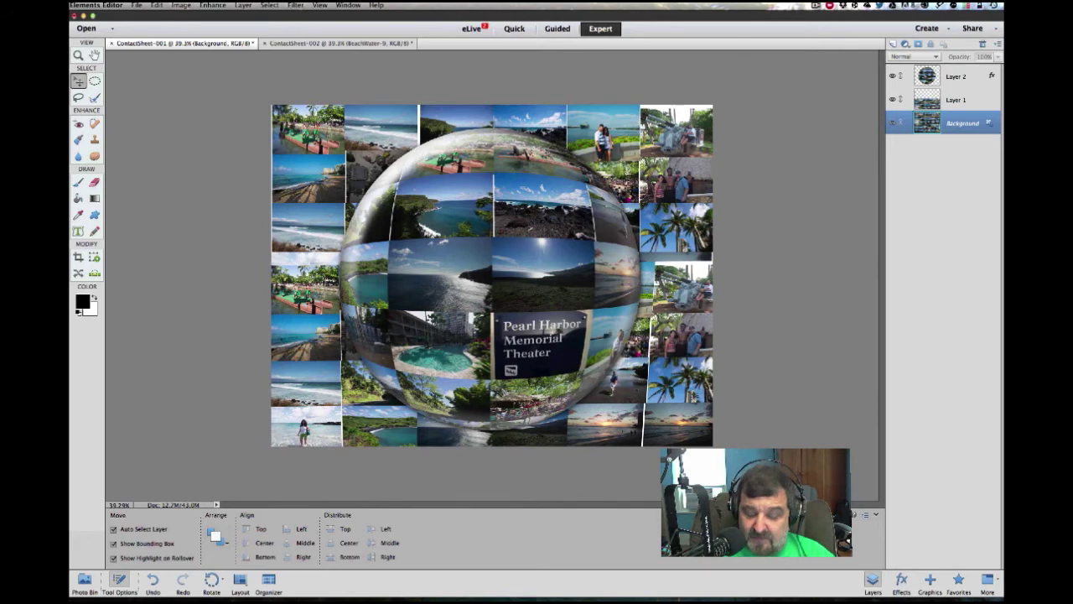
pyautogui.press('super+j')
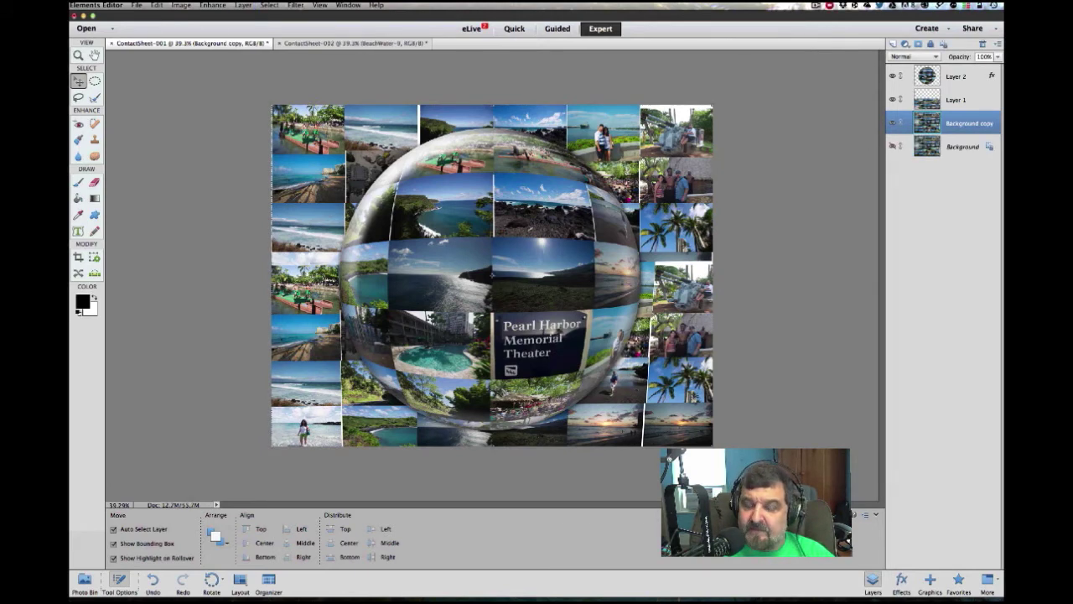
pyautogui.keyDown('shift'); pyautogui.click(956, 99); pyautogui.keyUp('shift')
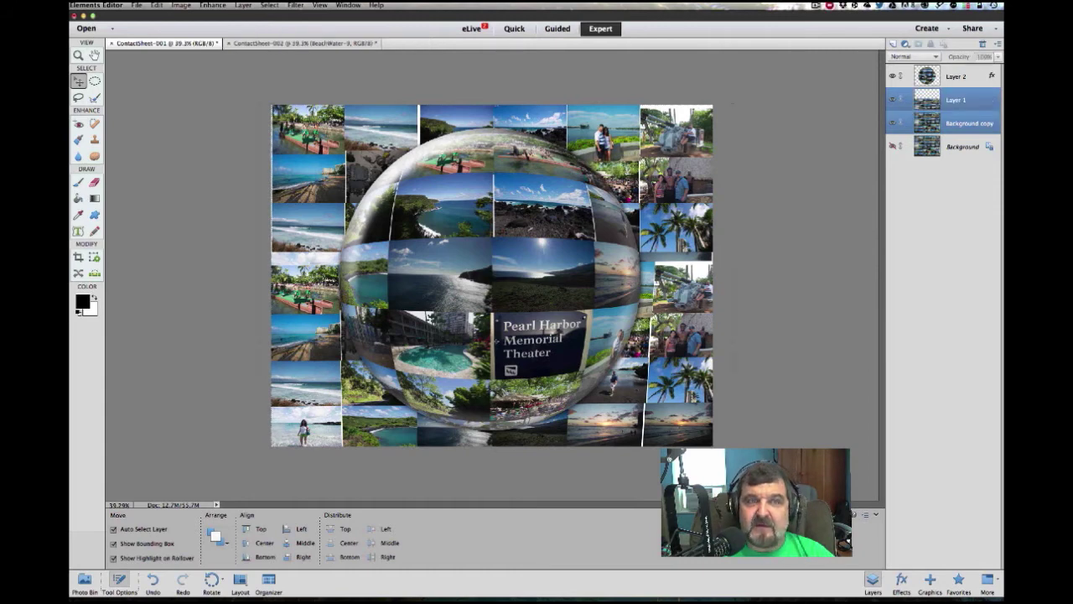
pyautogui.click(295, 5)
pyautogui.click(295, 5)
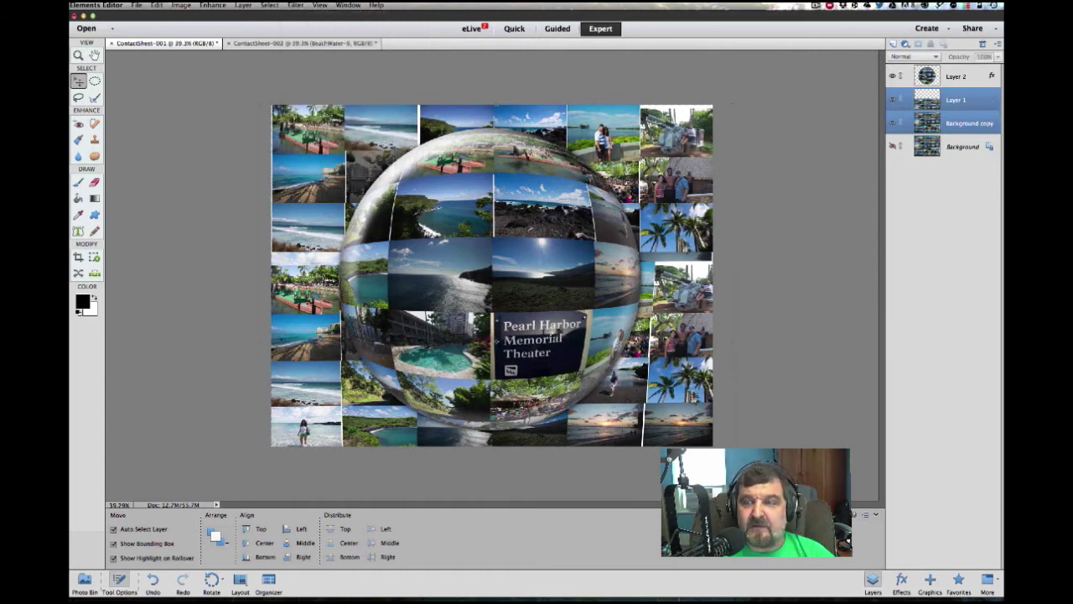
# Apply a Gaussian Blur with a 2.0-pixel radius to the Background copy layer alone.
pyautogui.click(970, 124)
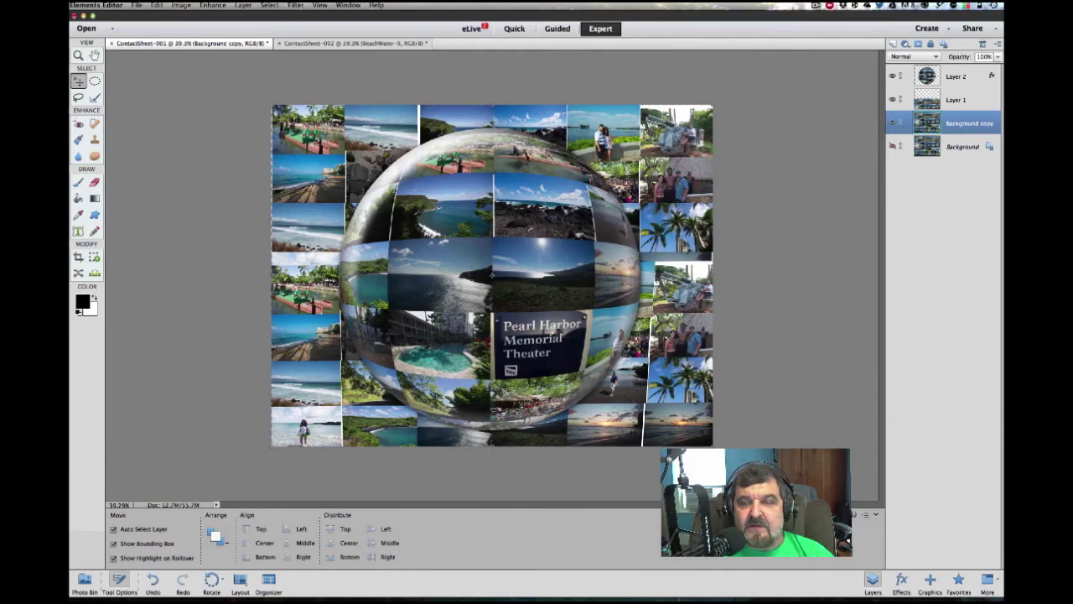
pyautogui.click(295, 5)
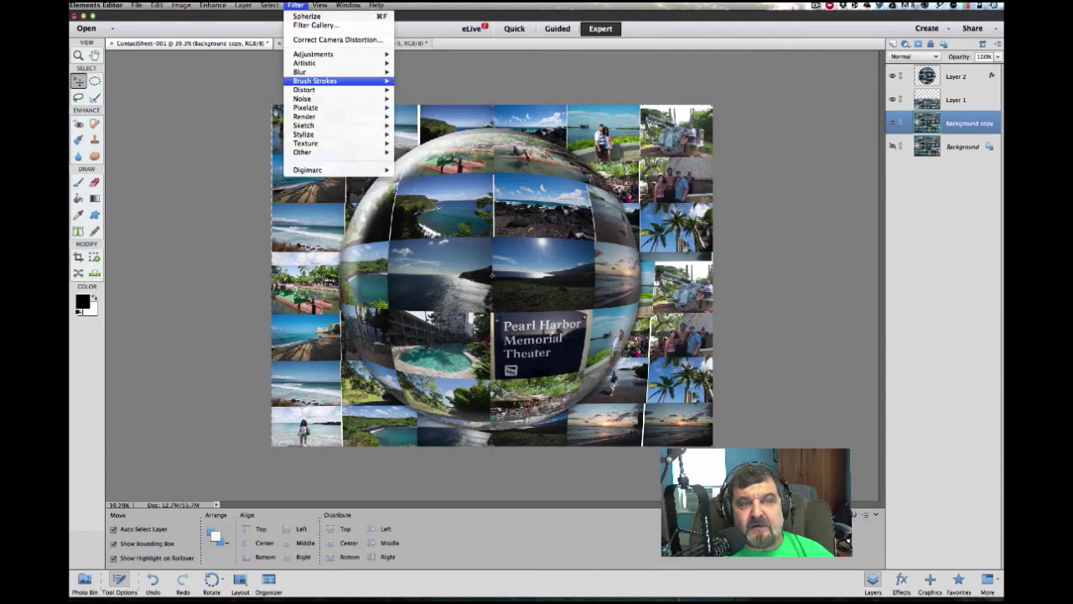
pyautogui.moveTo(300, 72)
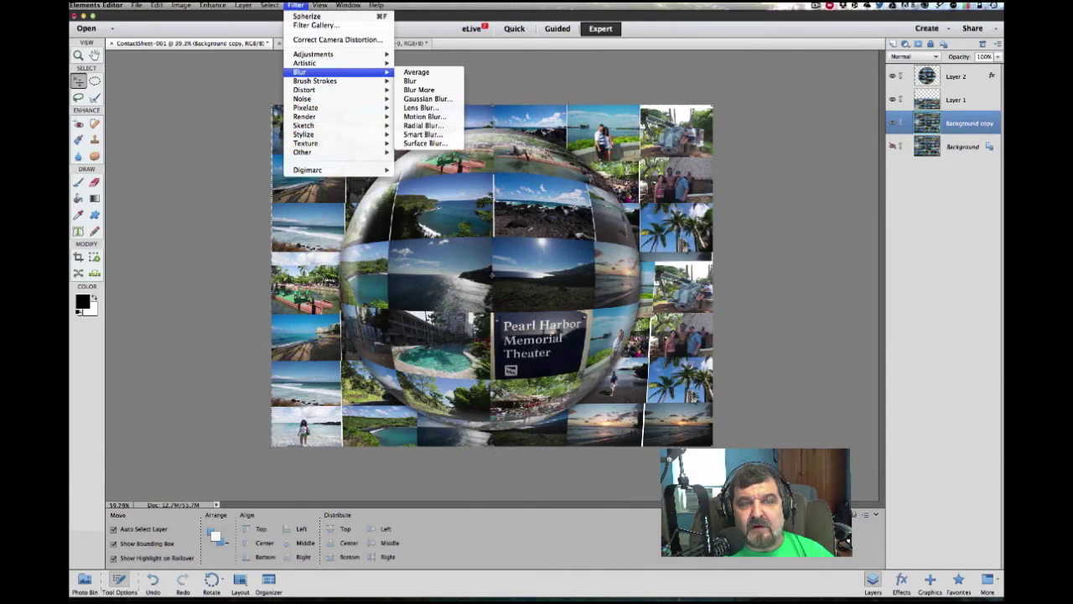
pyautogui.click(427, 99)
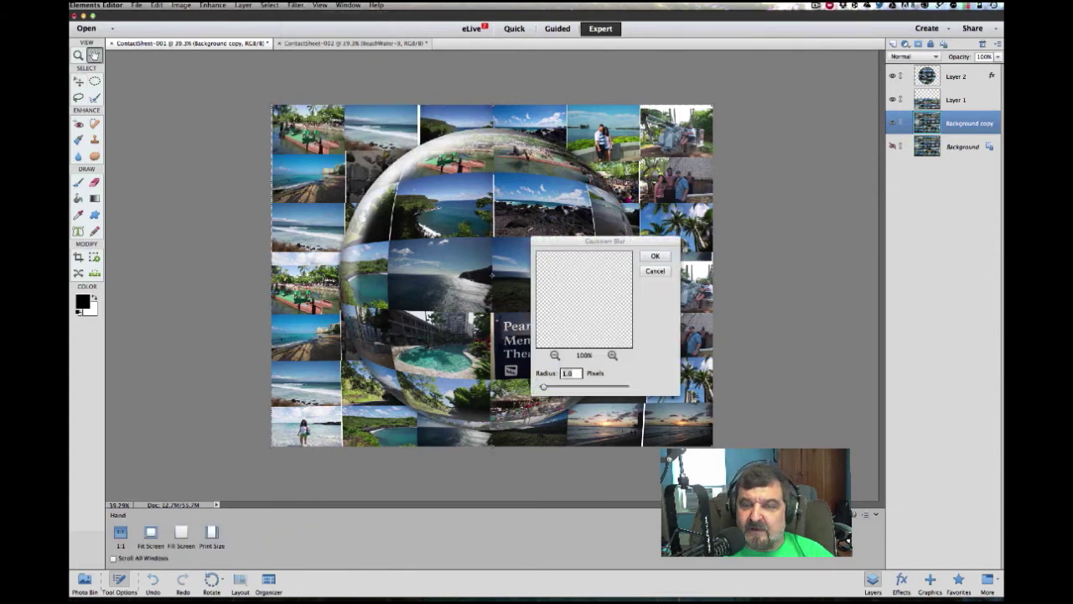
pyautogui.moveTo(605, 241); pyautogui.dragTo(798, 201)
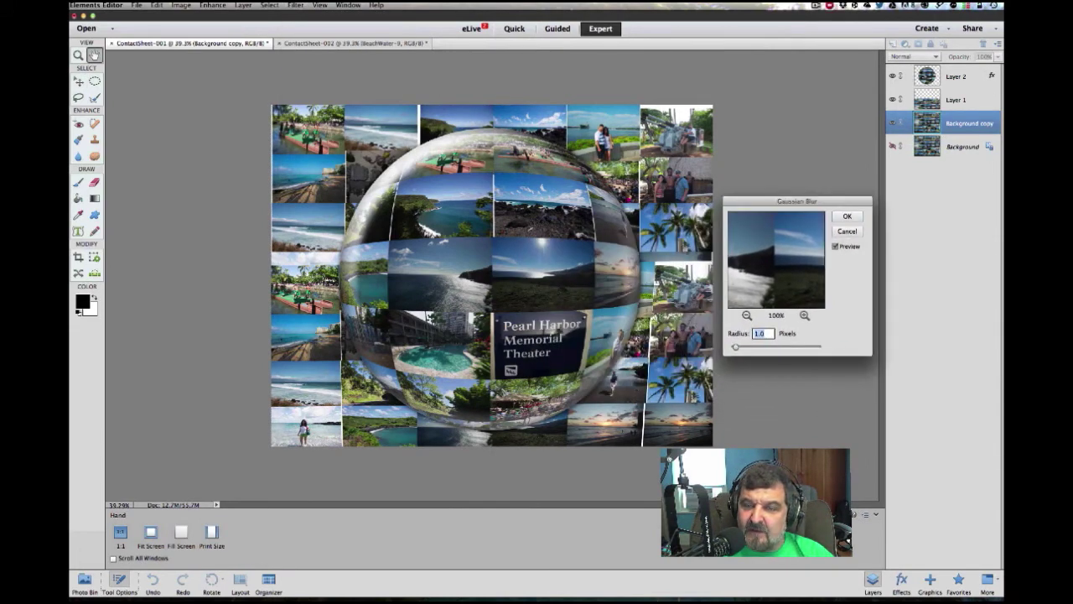
pyautogui.moveTo(735, 346); pyautogui.dragTo(740, 347)
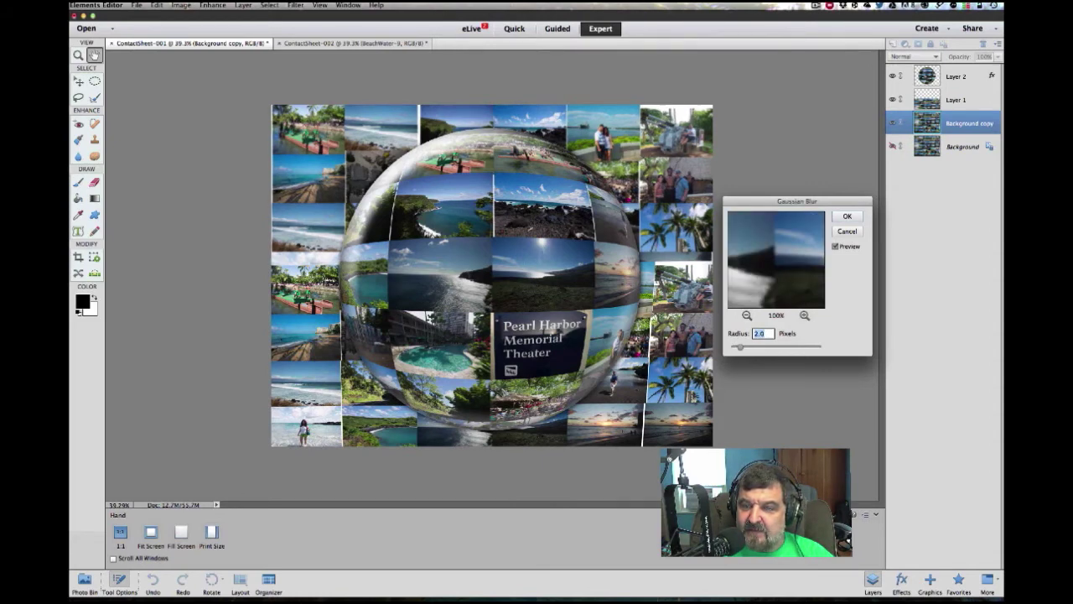
pyautogui.click(847, 216)
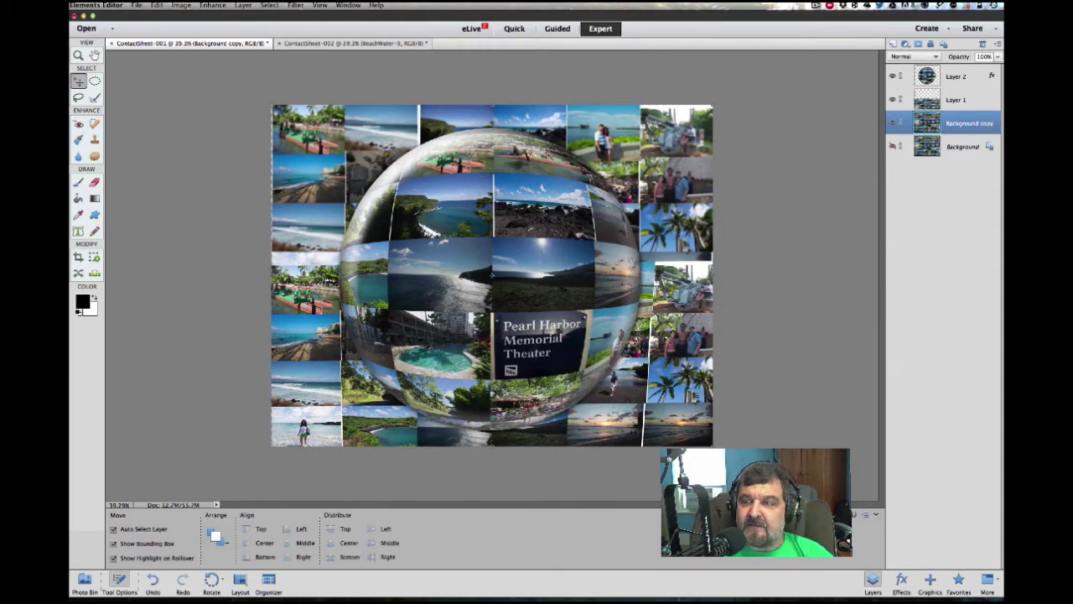
# Apply a Gaussian Blur with a 2.0-pixel radius to the distorted collage floor on Layer 1.
pyautogui.click(956, 100)
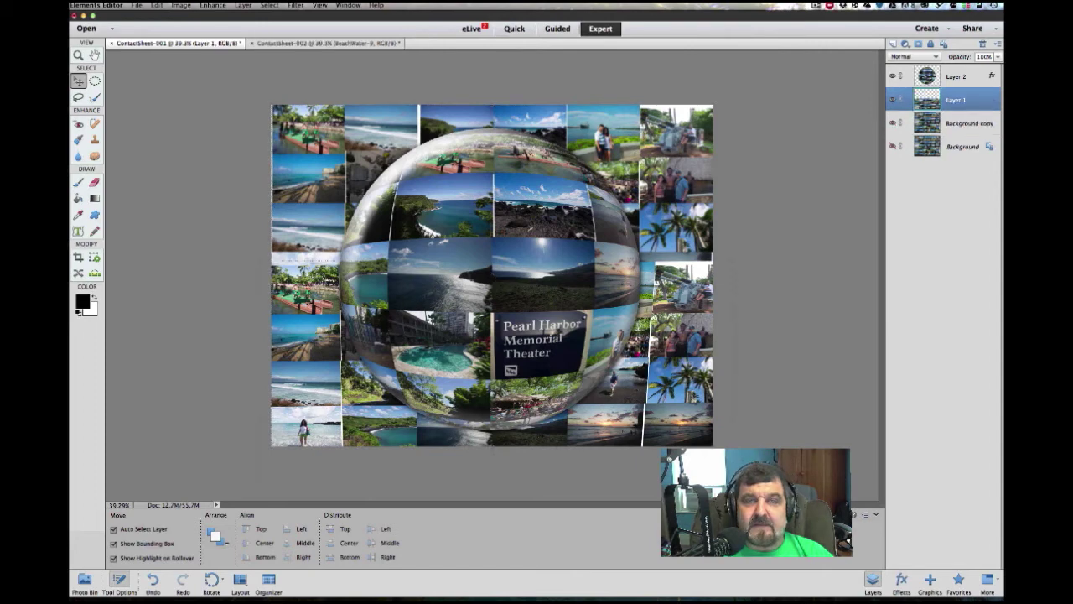
pyautogui.click(295, 5)
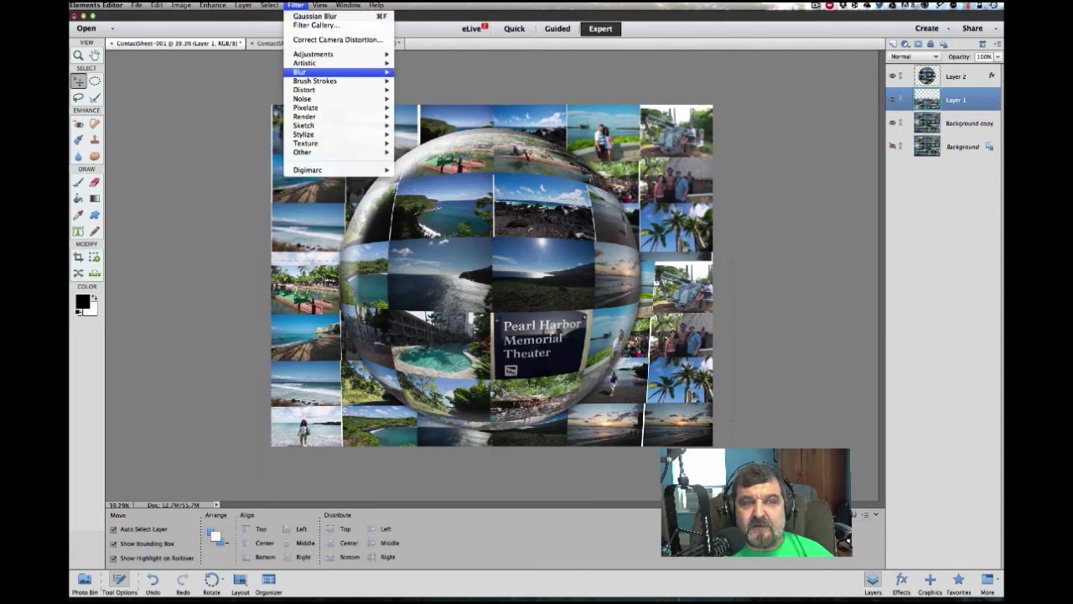
pyautogui.click(419, 108)
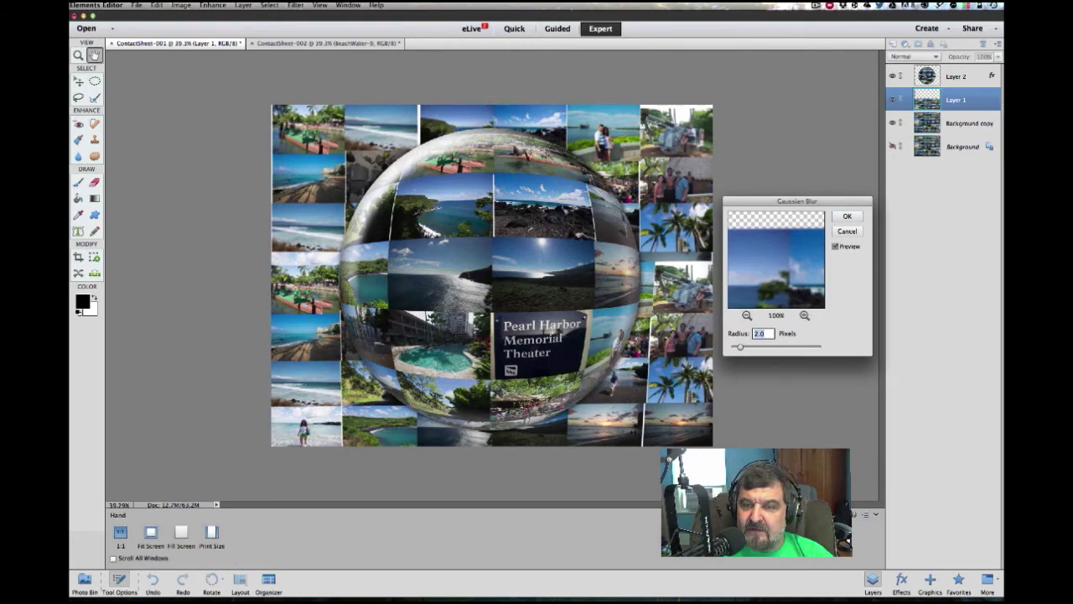
pyautogui.press('Return')
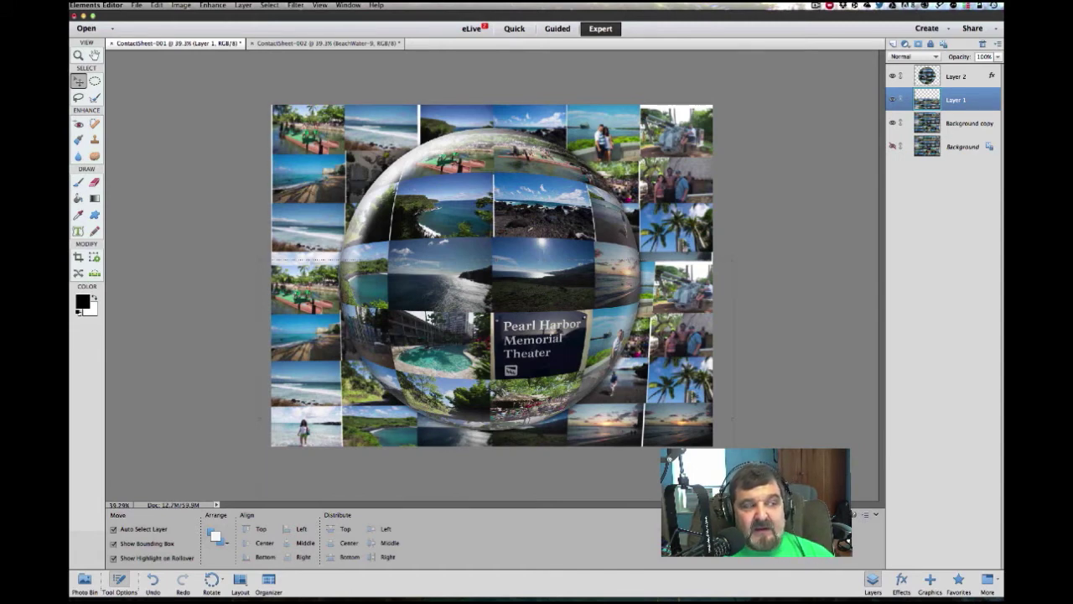
pyautogui.press('super+Tab')
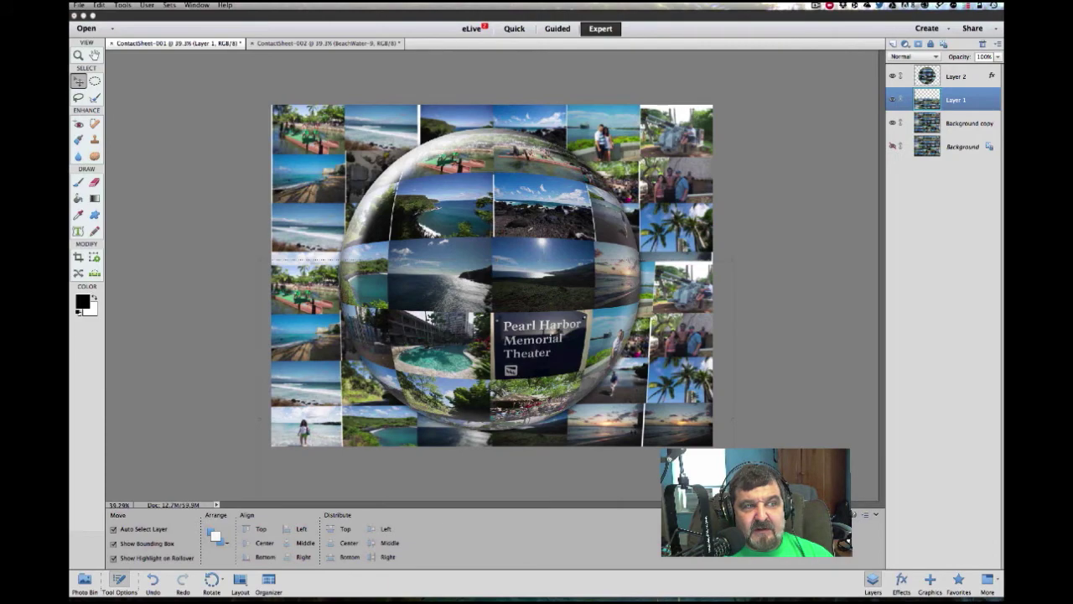